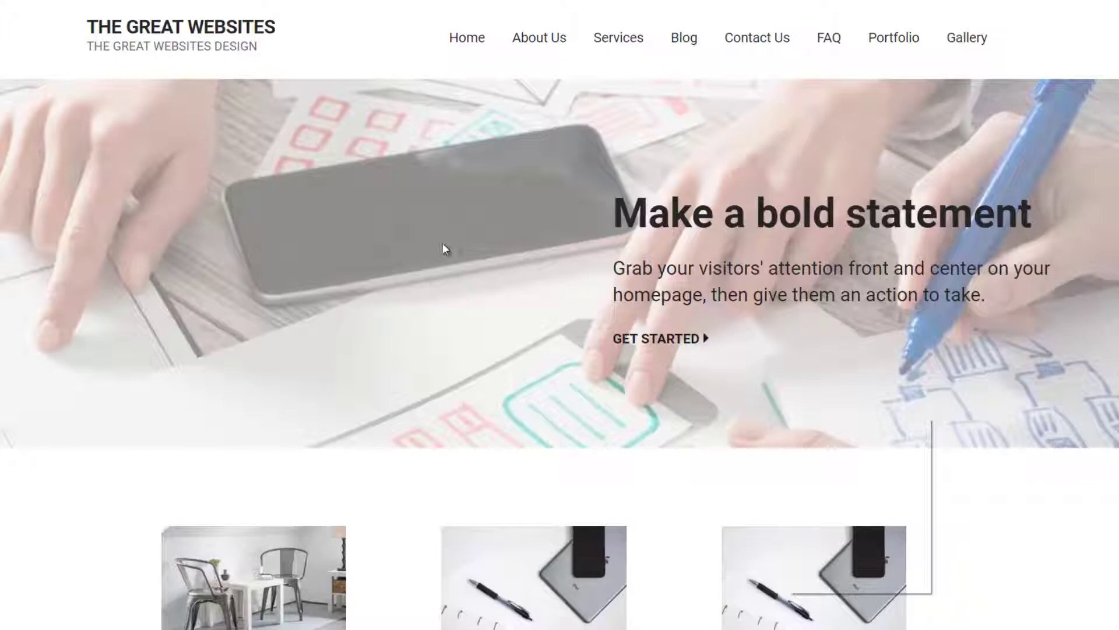
Open the developer tools on the homepage's hero banner and turn the mobile device preview off and on again.
right_click(457, 246)
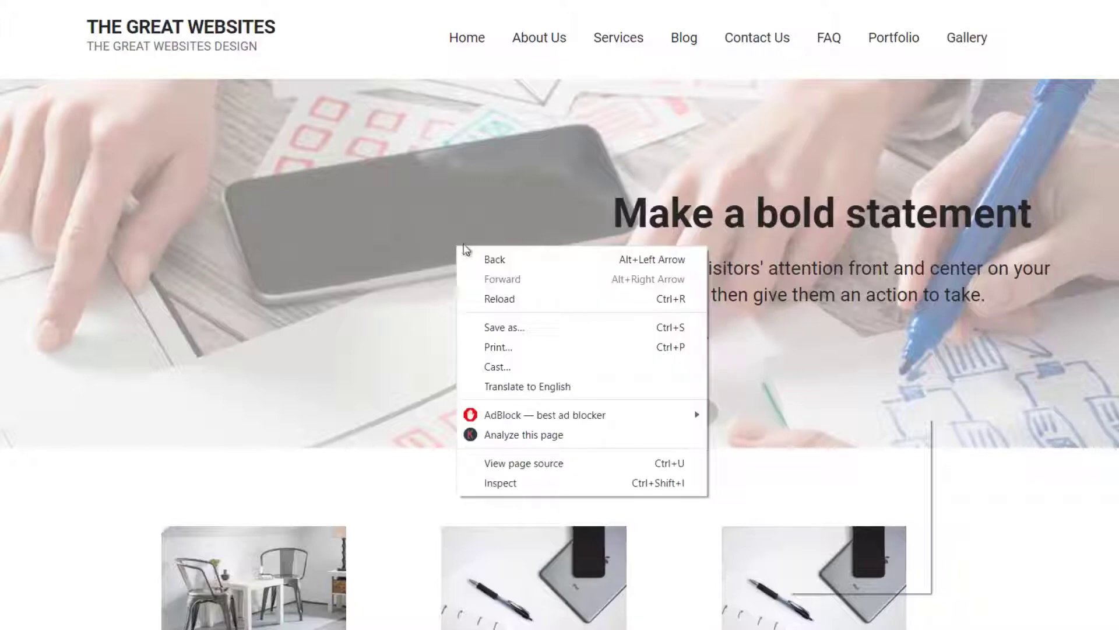
left_click(591, 482)
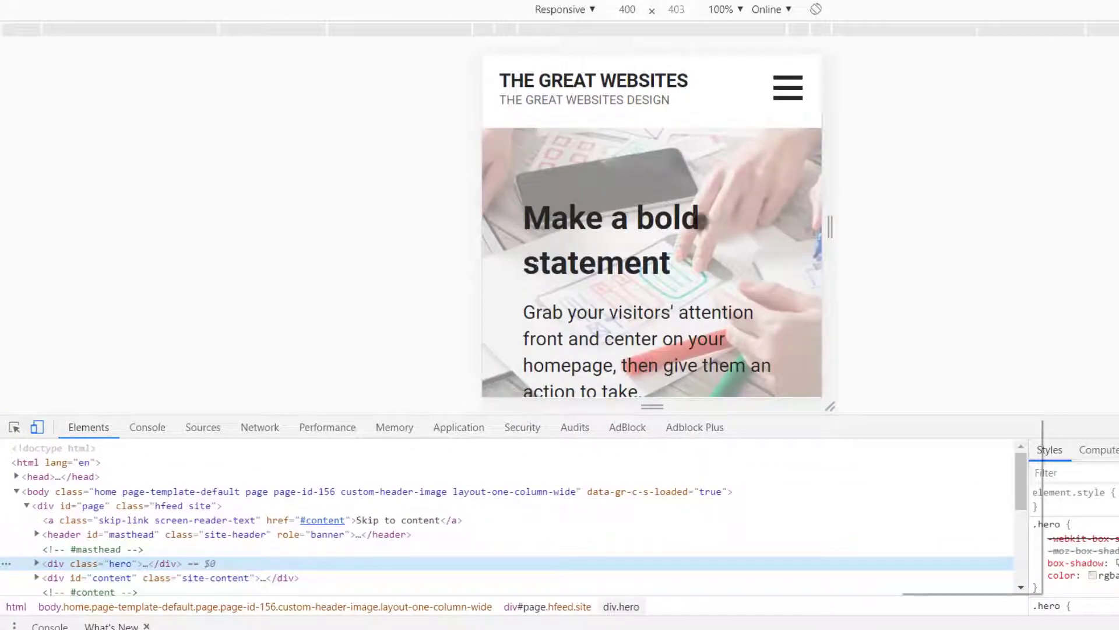
left_click(37, 428)
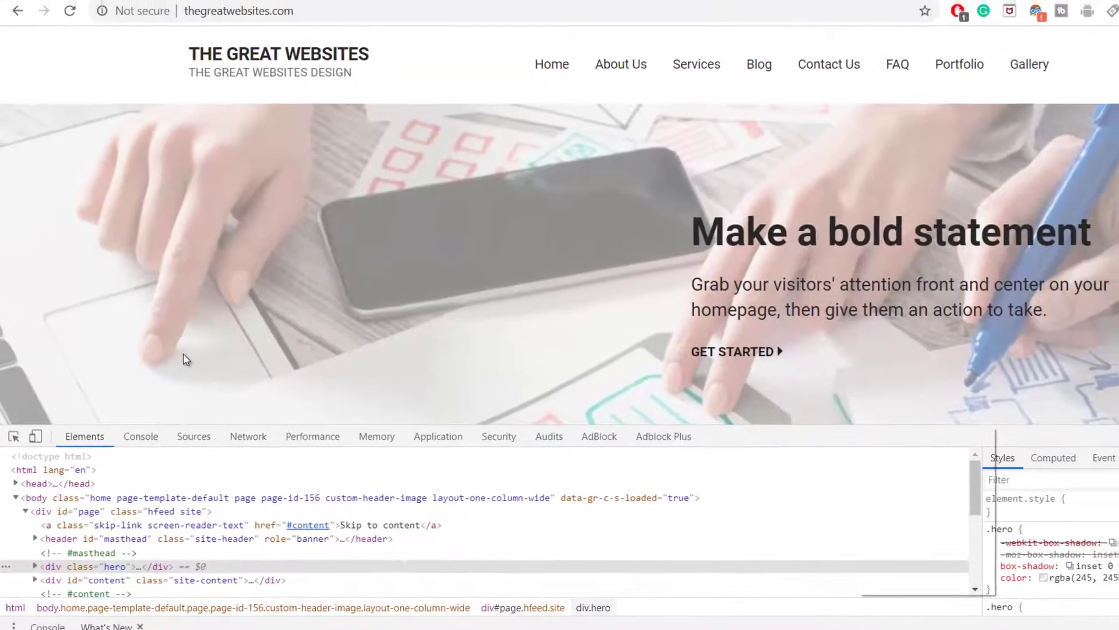
left_click(35, 439)
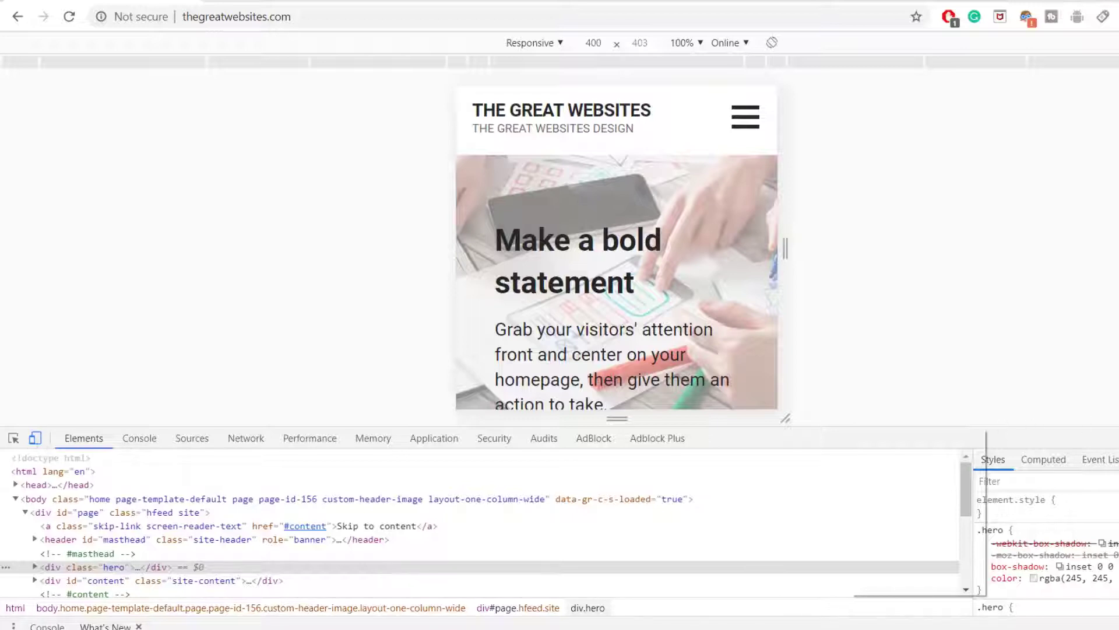
Close the developer tools and reopen them by inspecting the homepage's hero banner.
key("F12")
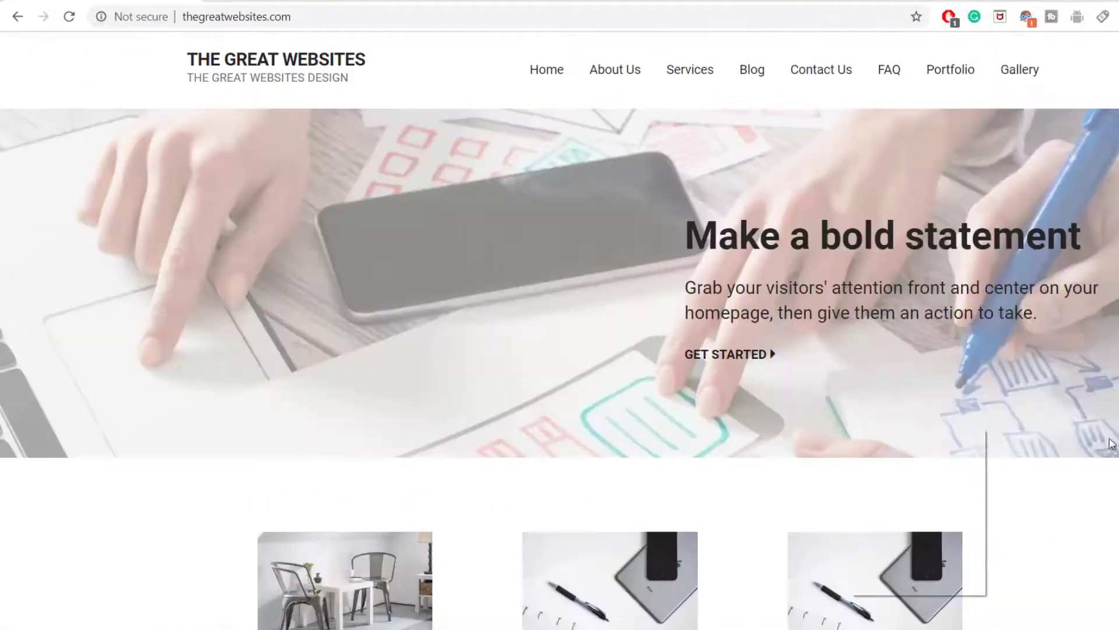
right_click(498, 209)
left_click(592, 432)
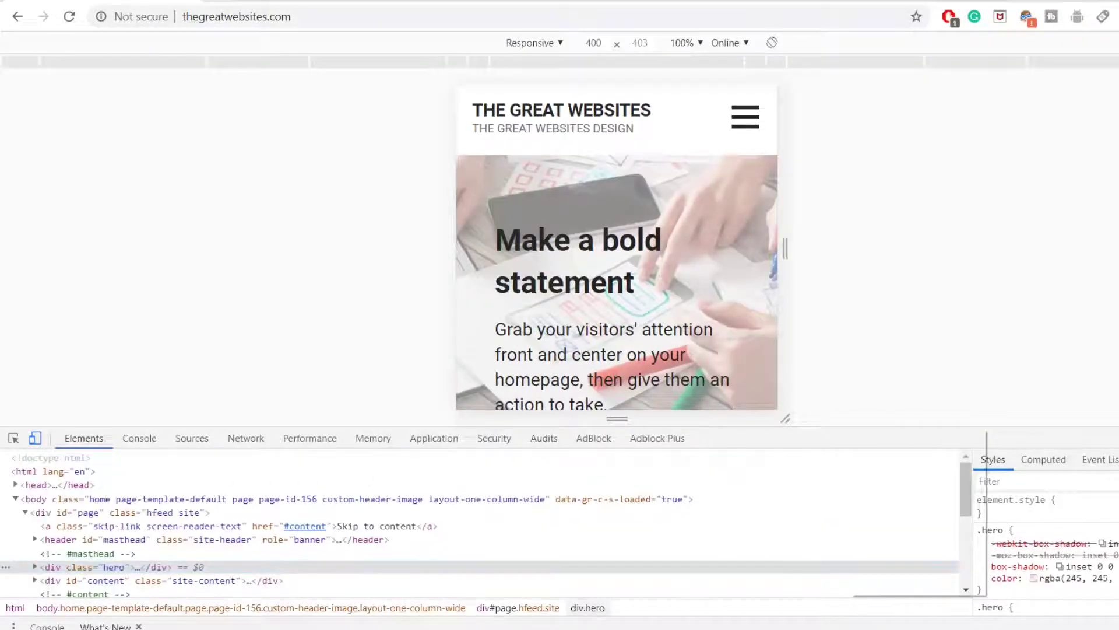
Enlarge the responsive preview area to a height of 586 px and look through the homepage's mobile layout.
scroll(617, 251, "down", 10)
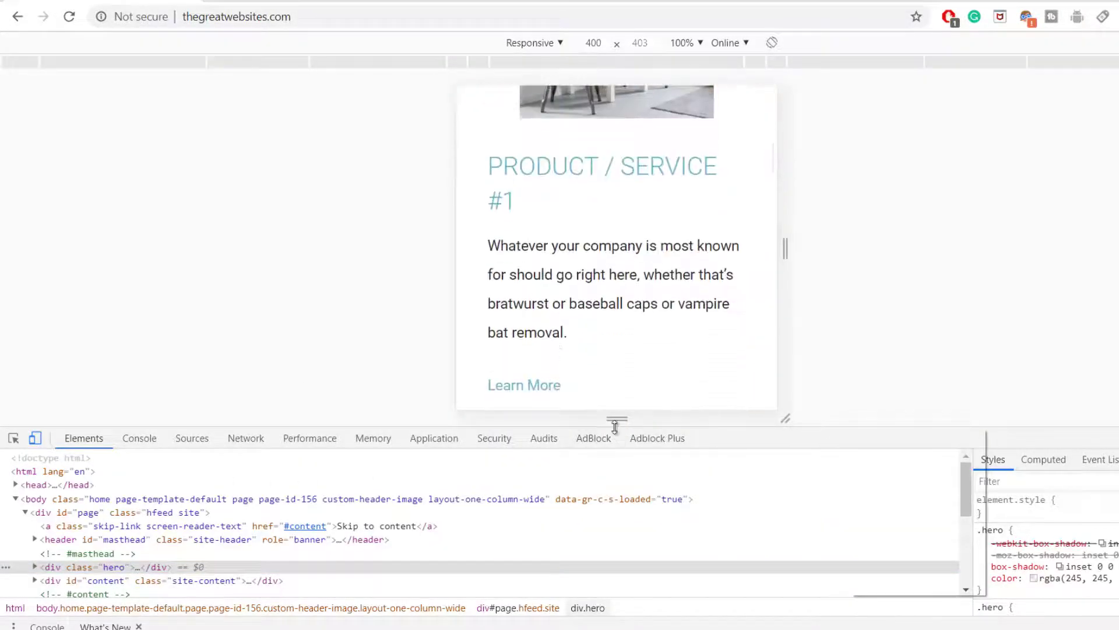
left_click_drag(615, 427, 613, 581)
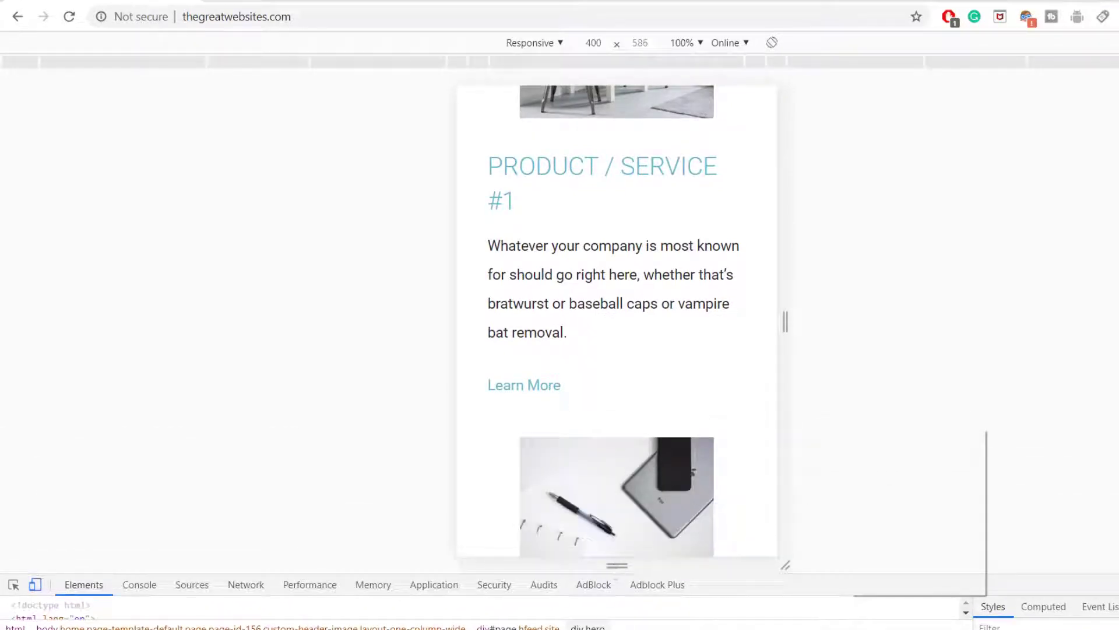
scroll(682, 440, "up", 10)
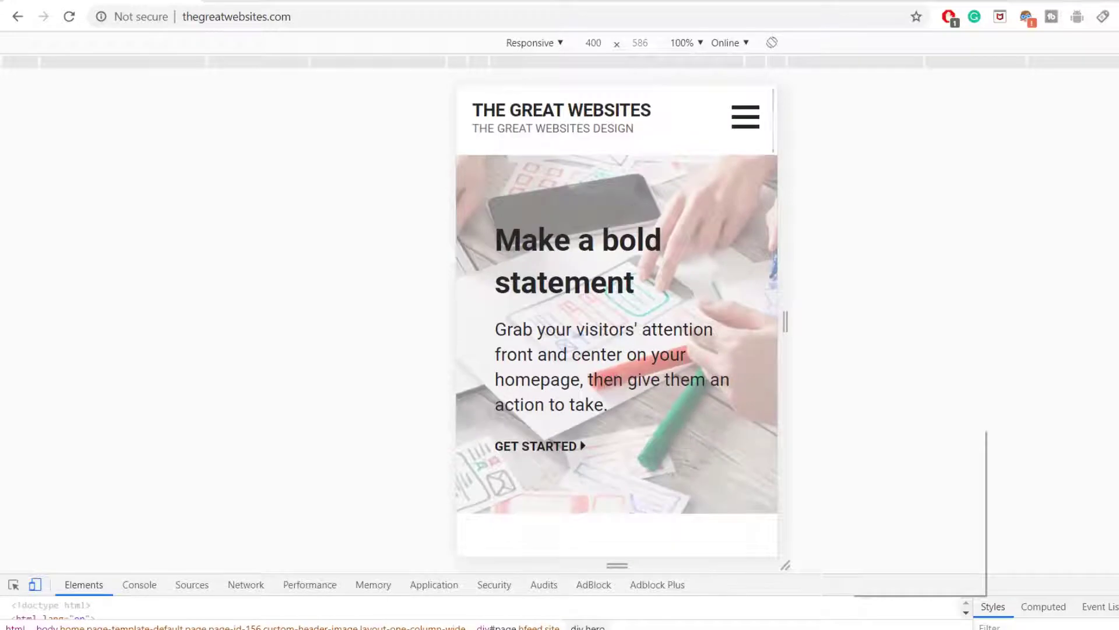
Switch the device preview to iPhone X and look through the homepage's product sections.
left_click(560, 44)
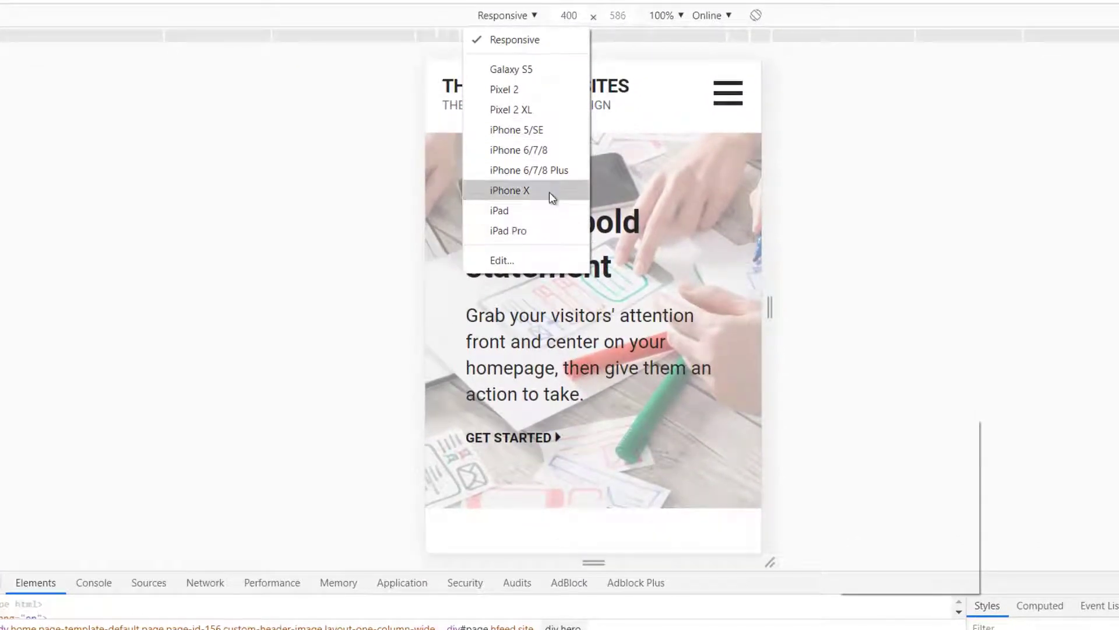
left_click(549, 191)
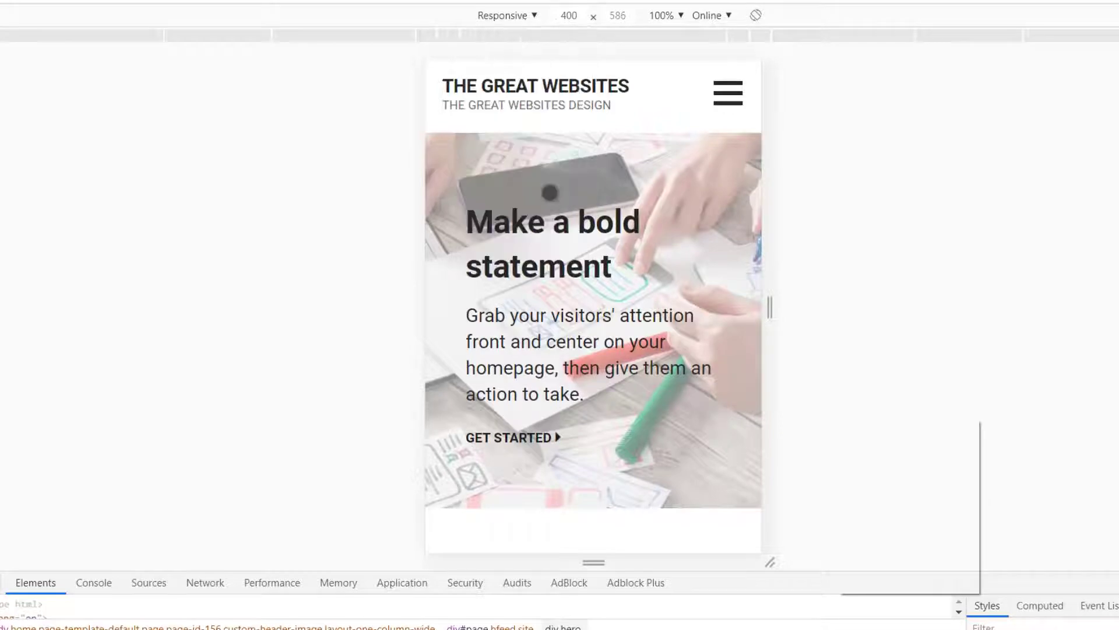
scroll(593, 303, "down", 15)
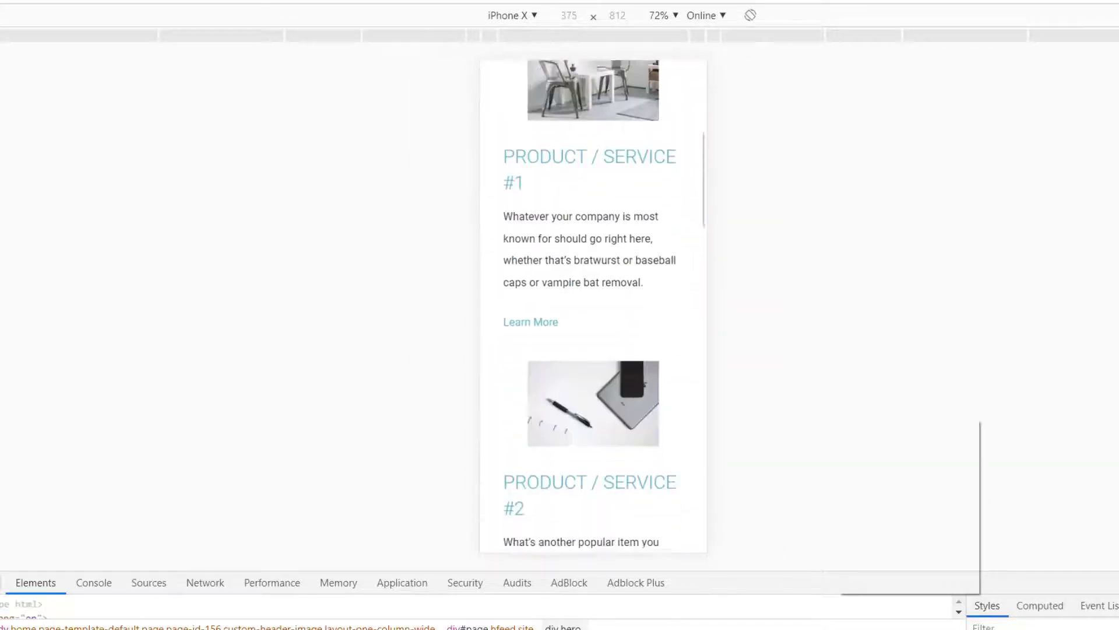
scroll(592, 303, "up", 15)
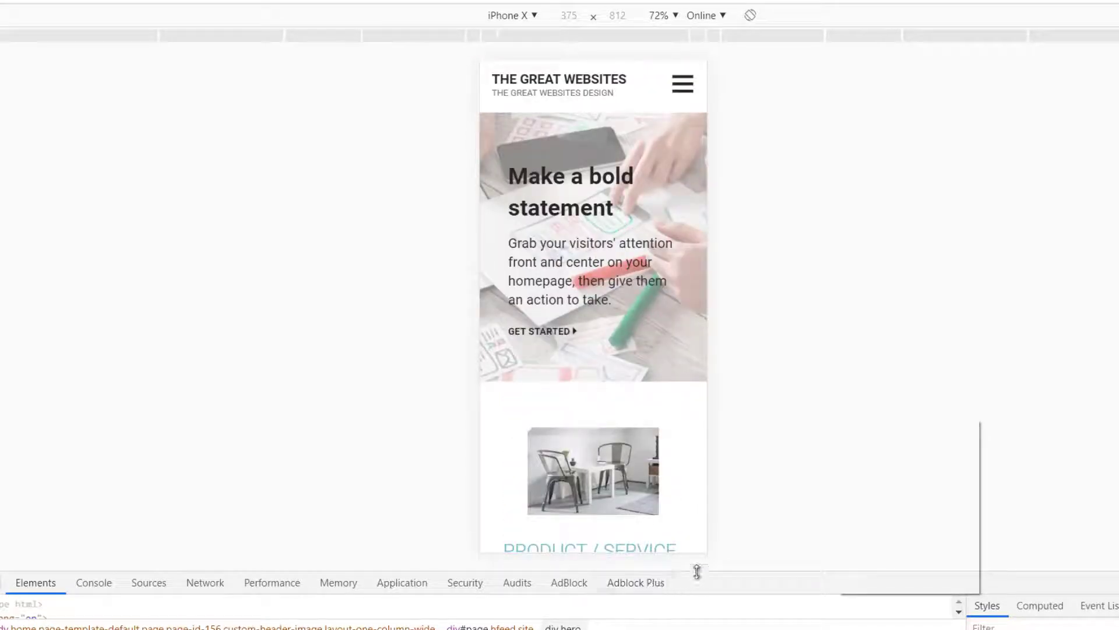
Make the developer tools pane taller beneath the iPhone X preview and recheck the hero and first product section.
left_click_drag(698, 572, 698, 485)
scroll(601, 269, "down", 2)
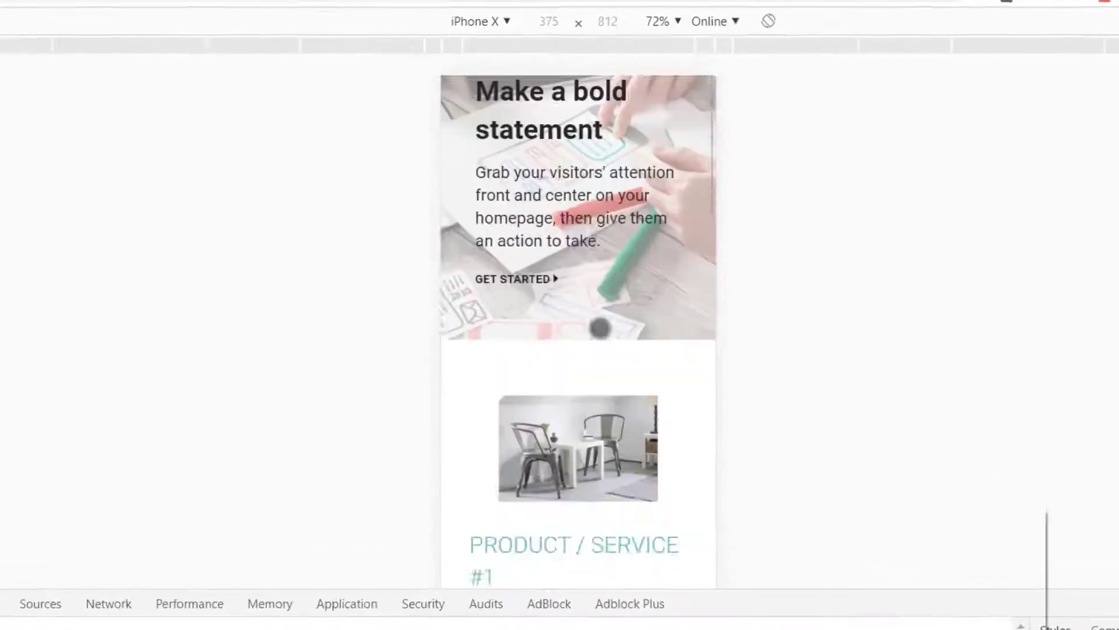
scroll(609, 268, "up", 2)
Switch the device preview to iPad and examine the homepage's tablet layout down to the main message.
left_click(467, 23)
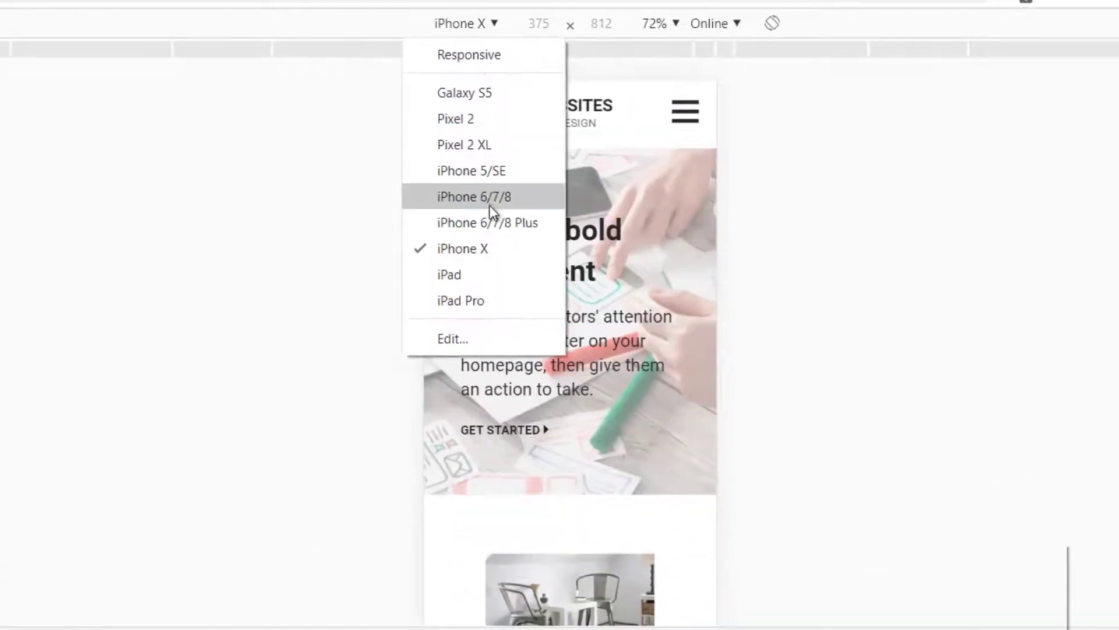
left_click(452, 275)
scroll(606, 382, "down", 10)
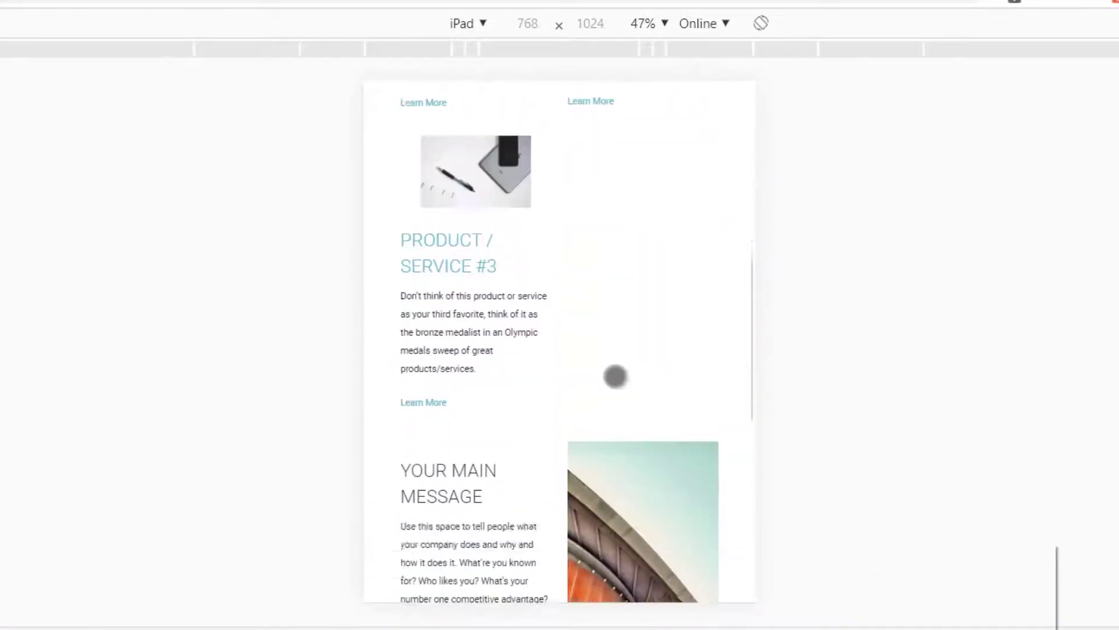
scroll(585, 600, "up", 7)
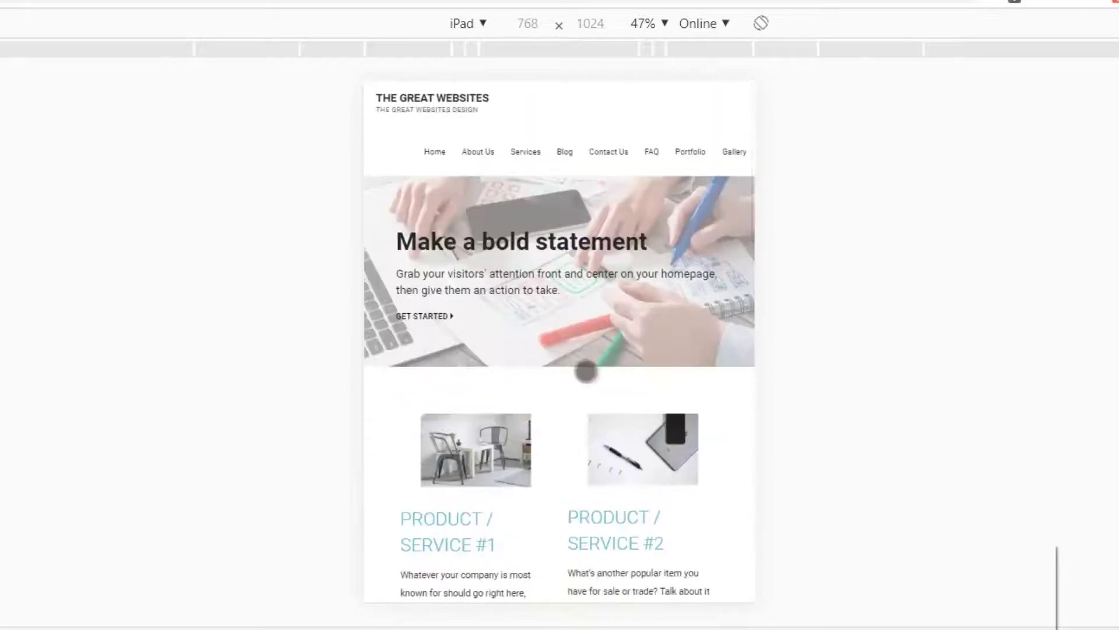
Switch the device preview to iPad Pro and examine the layout of the header, hero and product columns.
left_click(464, 26)
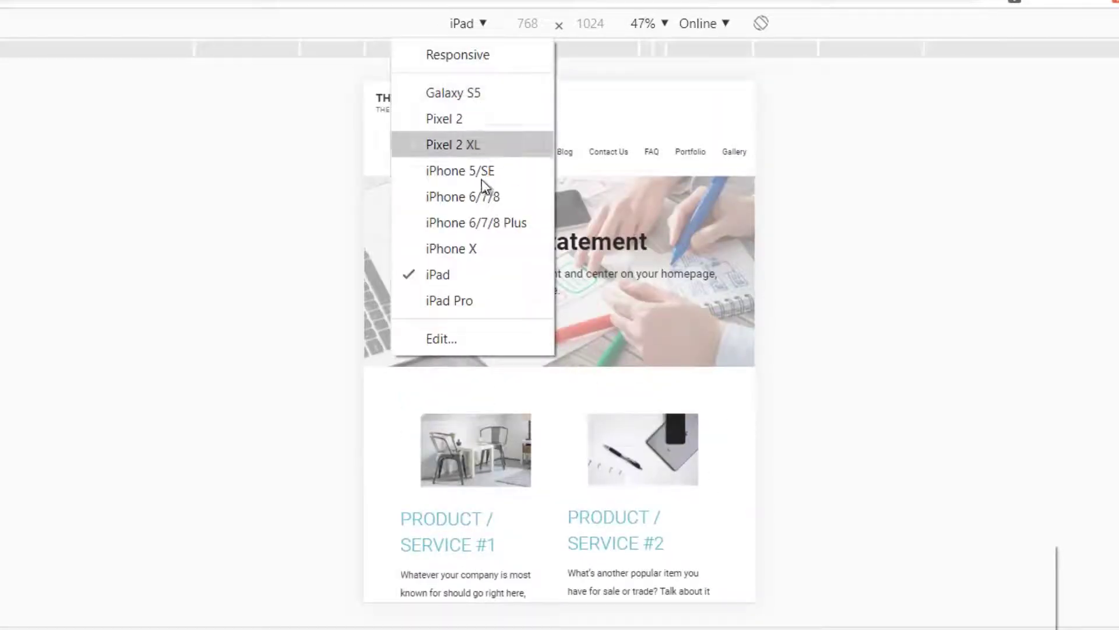
left_click(449, 300)
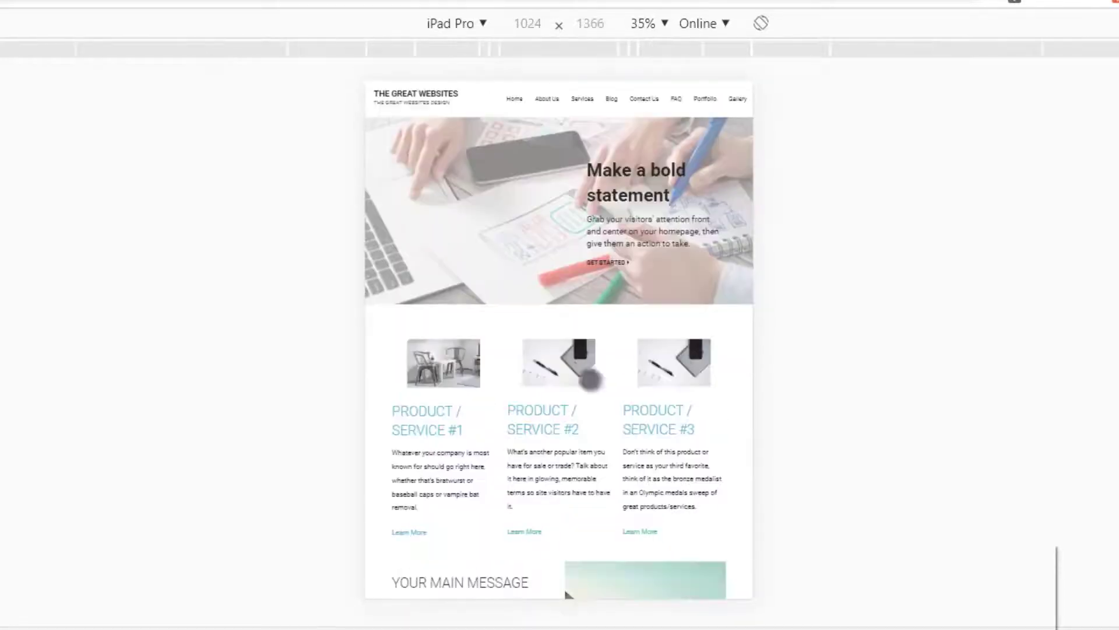
scroll(601, 373, "down", 5)
scroll(604, 206, "up", 5)
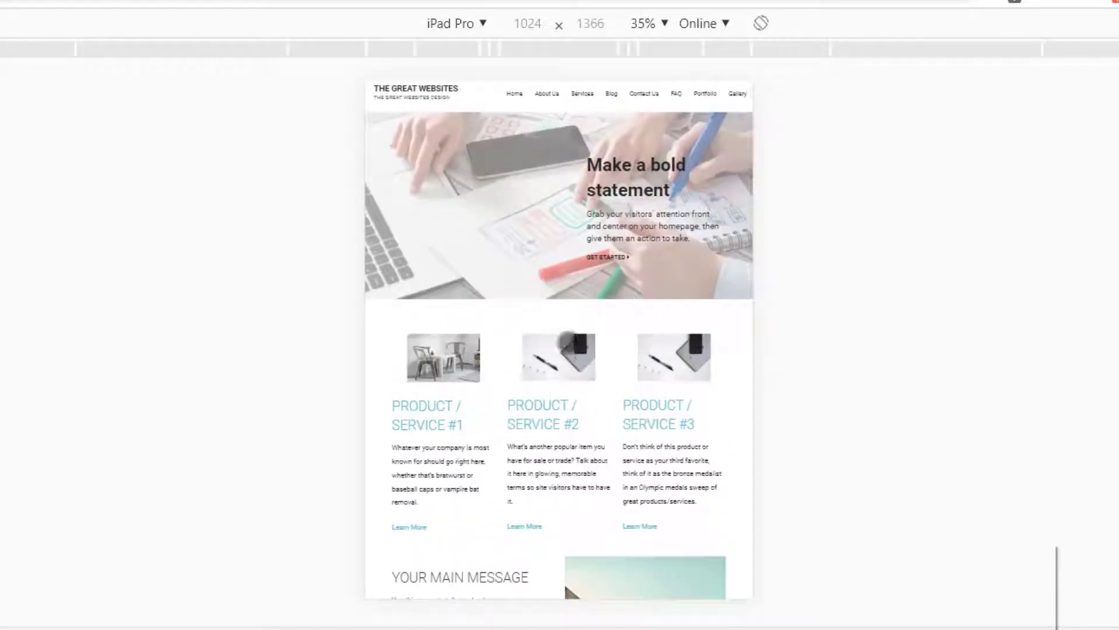
Compare the homepage in the iPad and iPhone X previews, looking through the iPhone X layout.
left_click(462, 25)
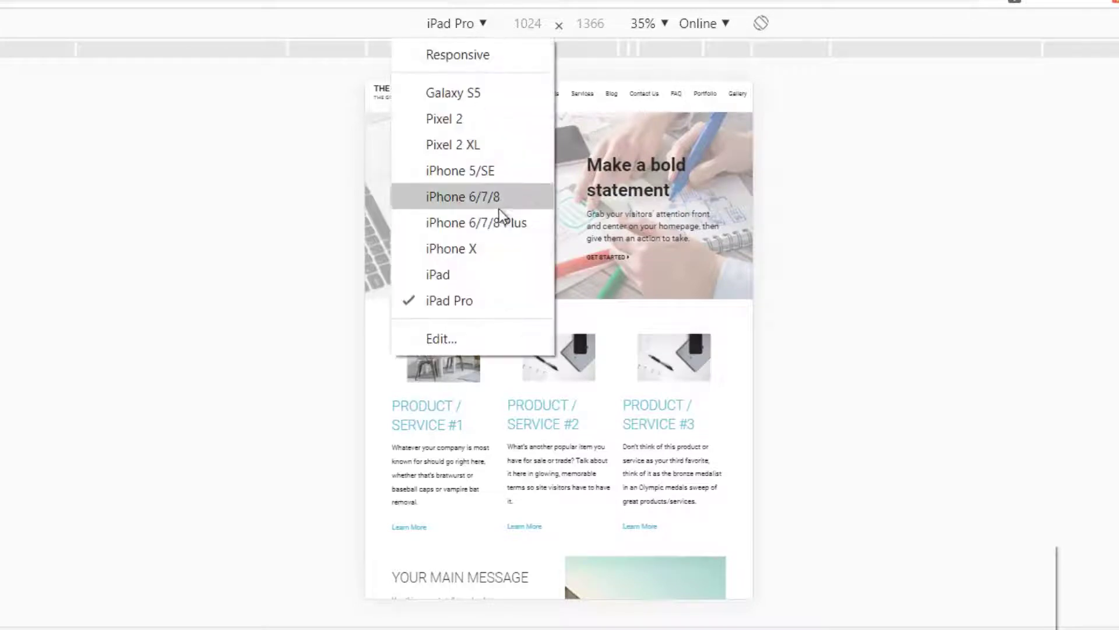
left_click(500, 274)
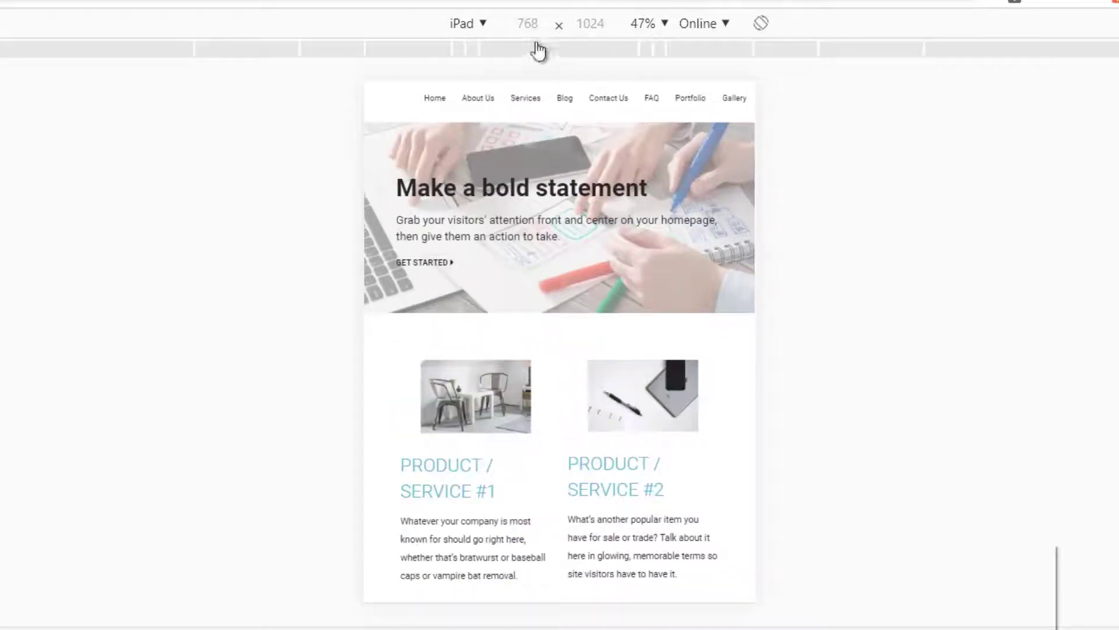
left_click(466, 23)
left_click(466, 248)
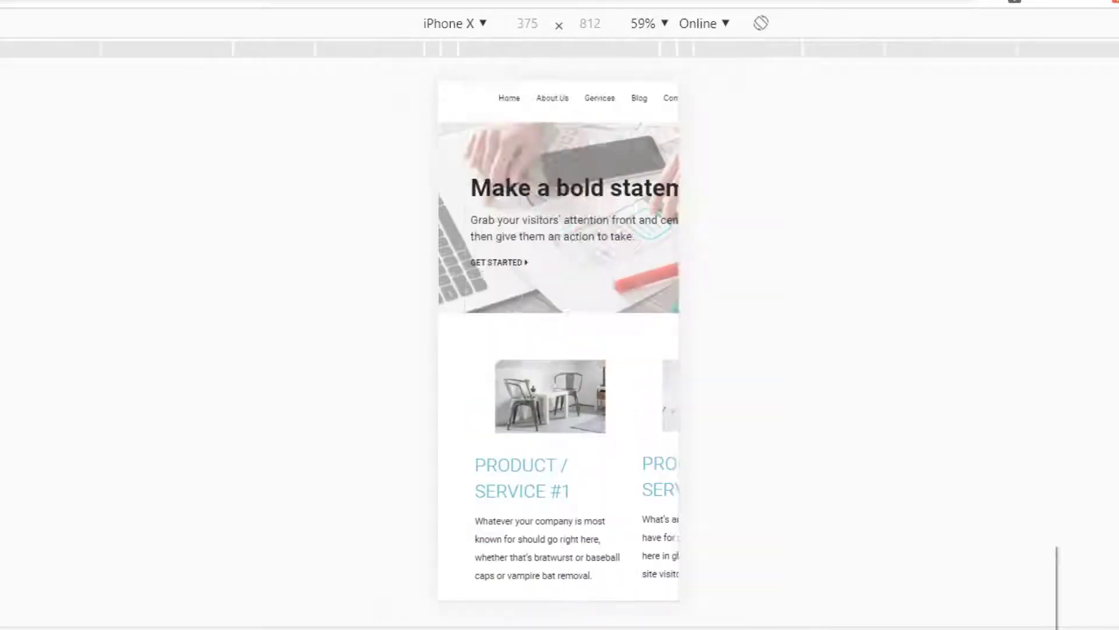
scroll(558, 338, "down", 10)
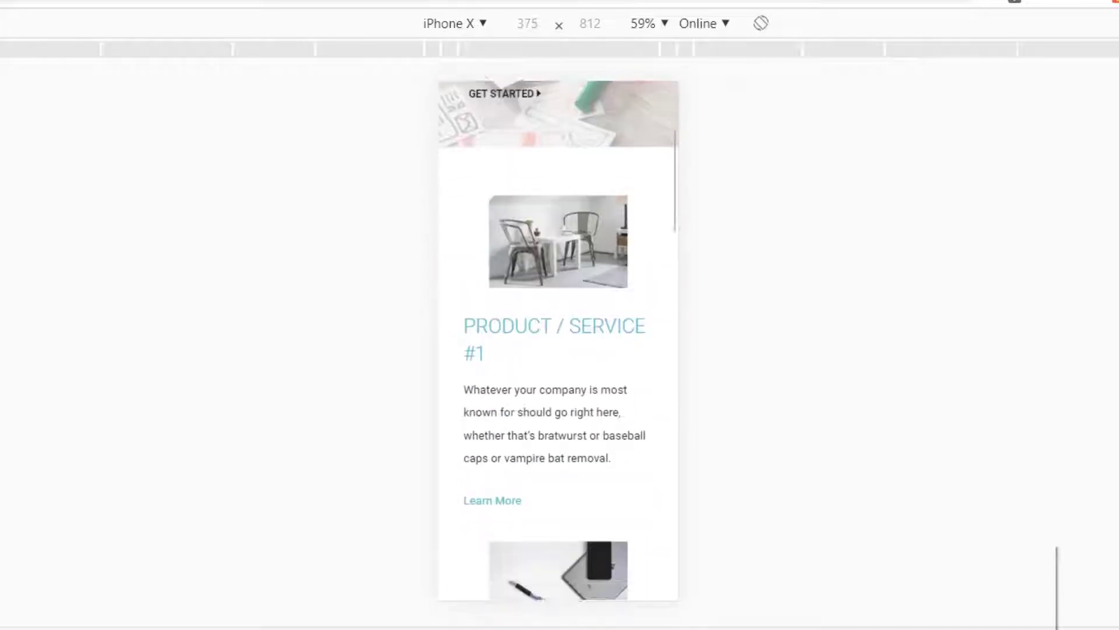
scroll(558, 338, "up", 8)
scroll(558, 338, "up", 3)
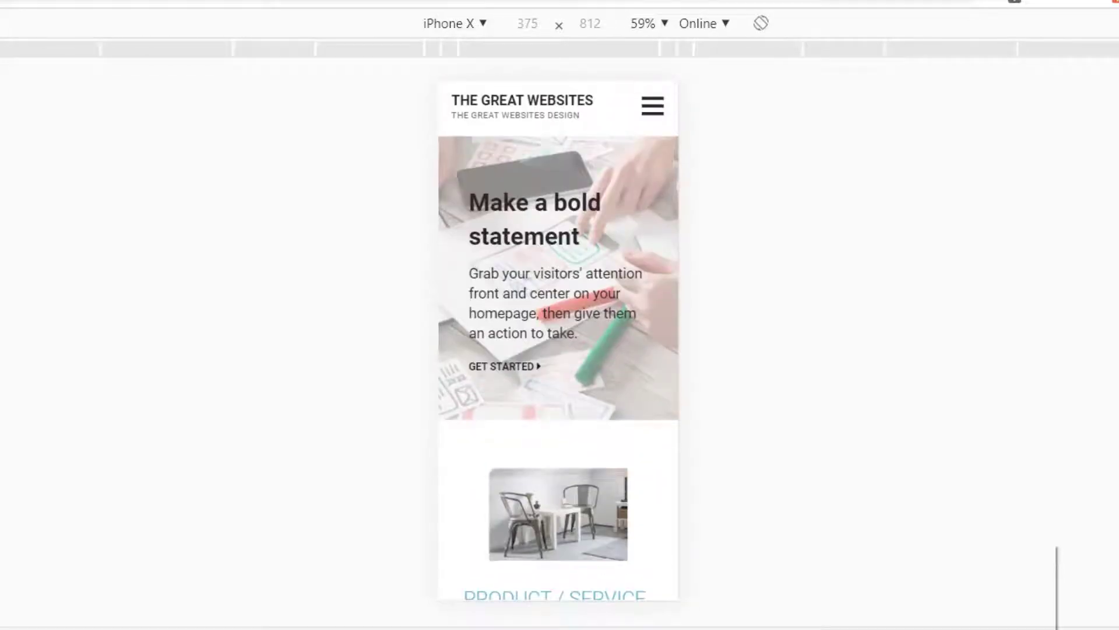
Close the developer tools to show the desktop page, and inspect the hero banner to bring the device preview back.
left_click(470, 26)
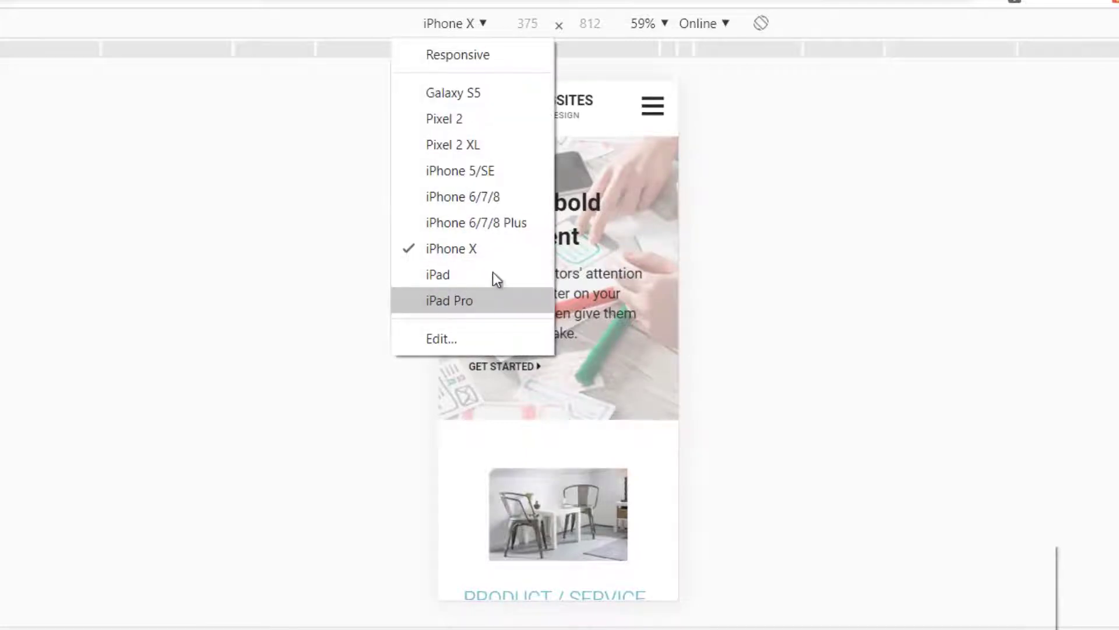
left_click(1063, 458)
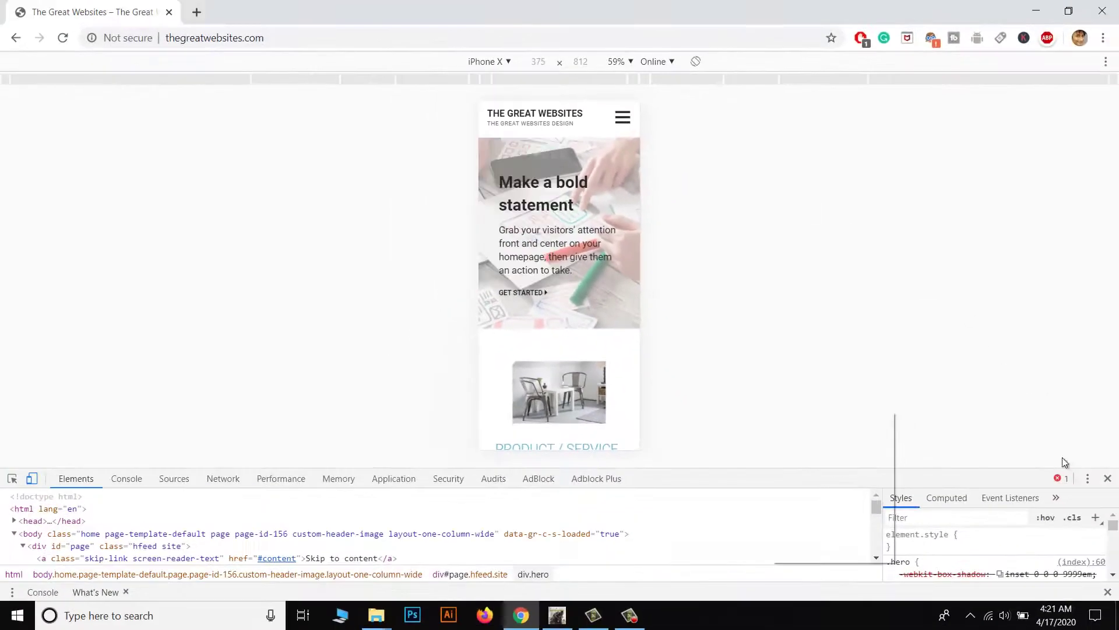
left_click(1108, 478)
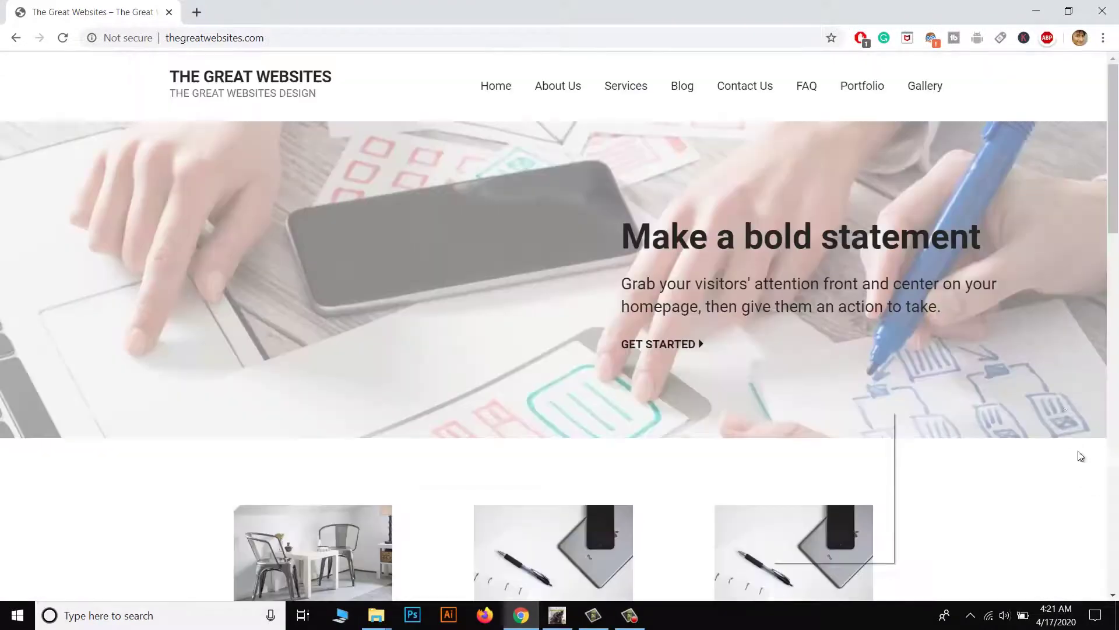
right_click(719, 329)
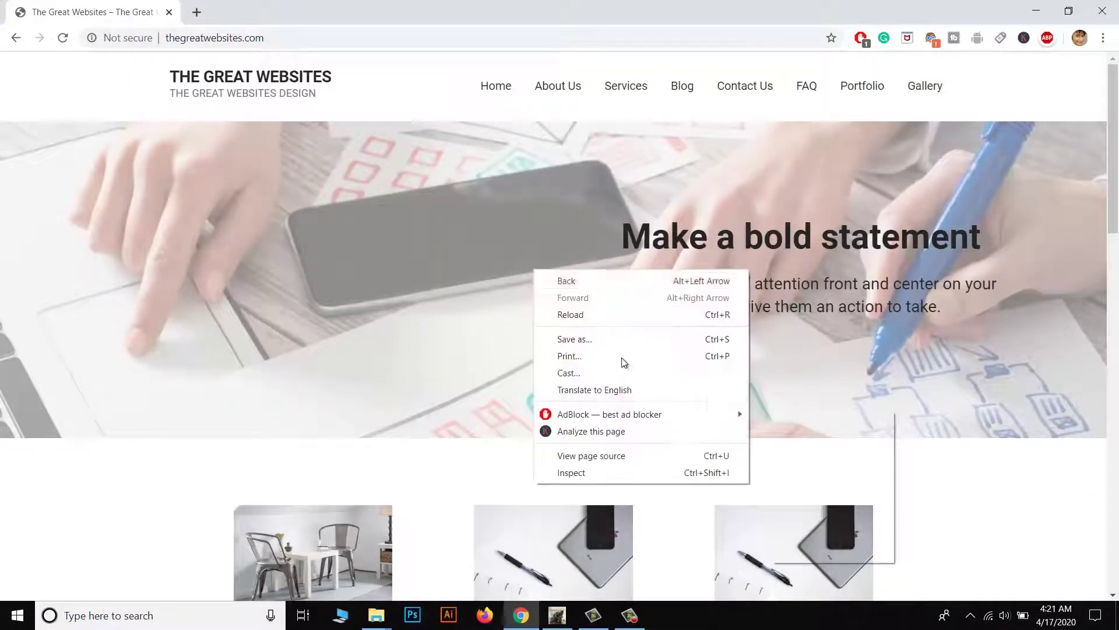
left_click(638, 469)
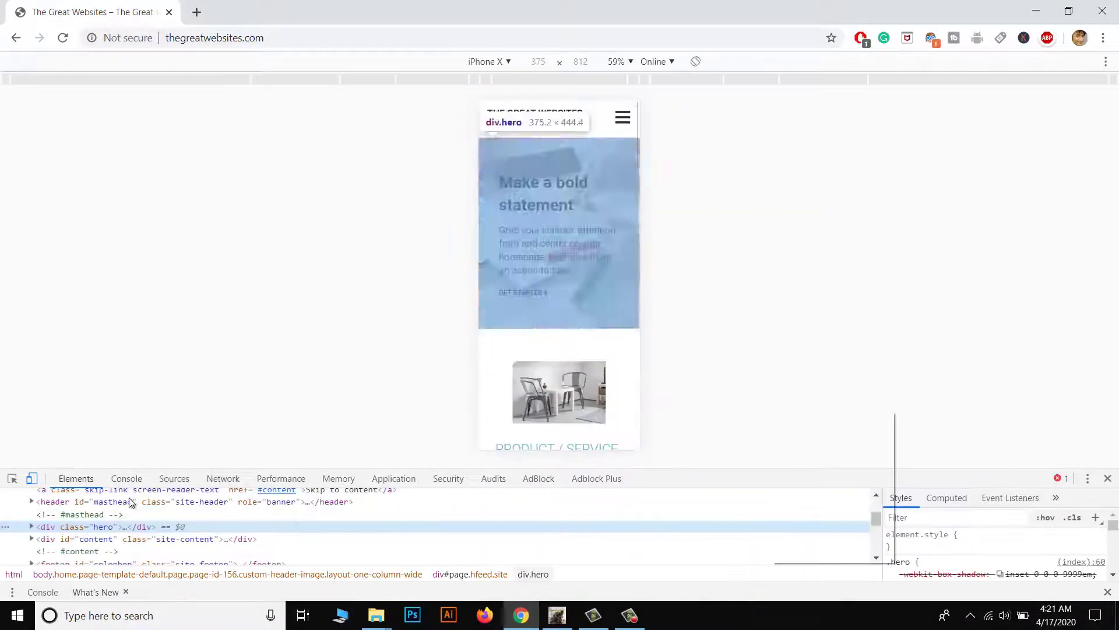
Compare the homepage in the Pixel 2 and iPad previews, looking through the iPad layout.
left_click(457, 29)
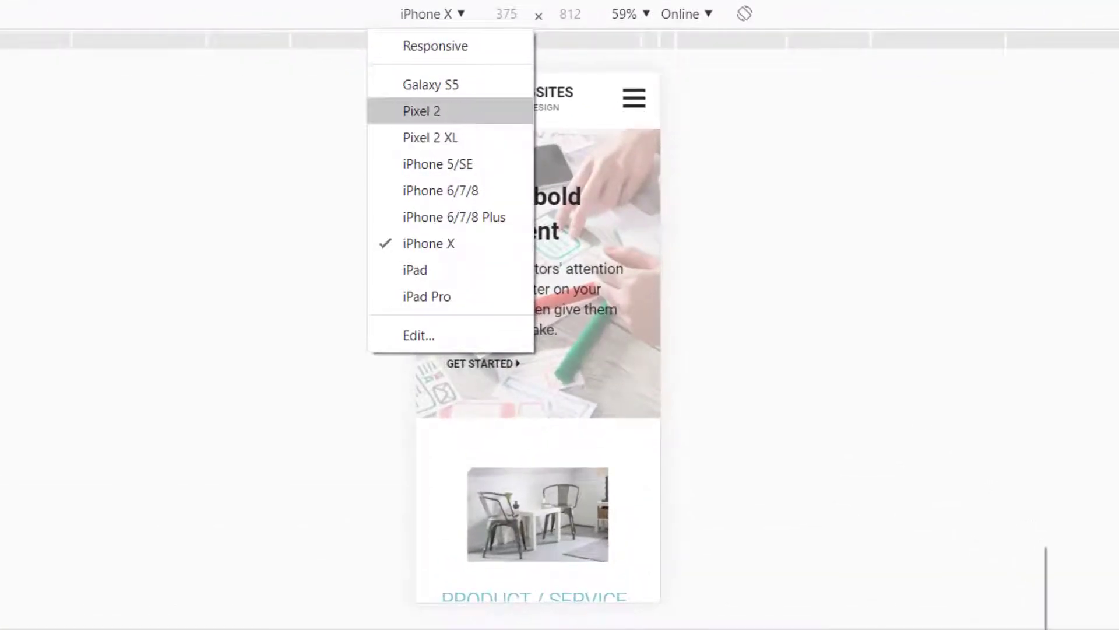
left_click(464, 111)
left_click(441, 14)
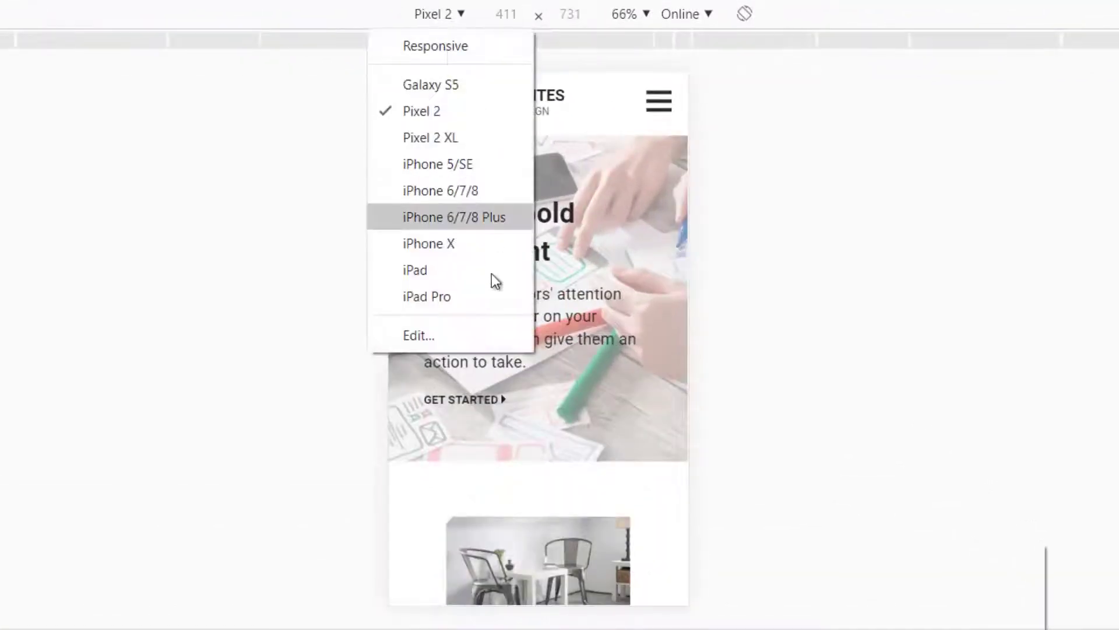
left_click(484, 269)
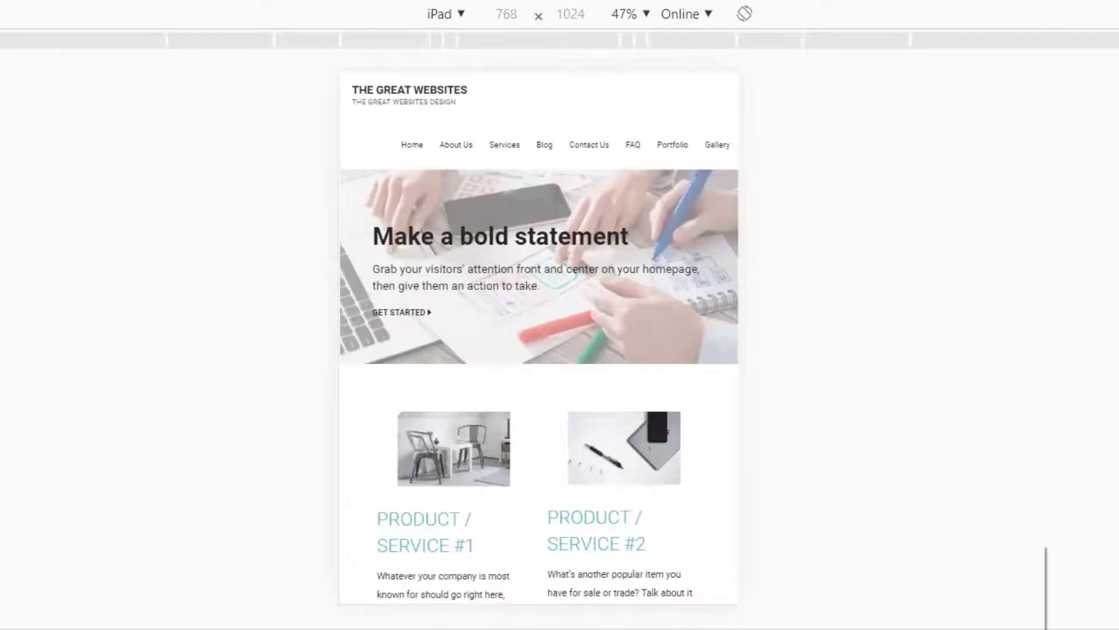
scroll(511, 318, "down", 5)
scroll(519, 397, "up", 5)
Set the device preview back to Responsive mode.
left_click(438, 14)
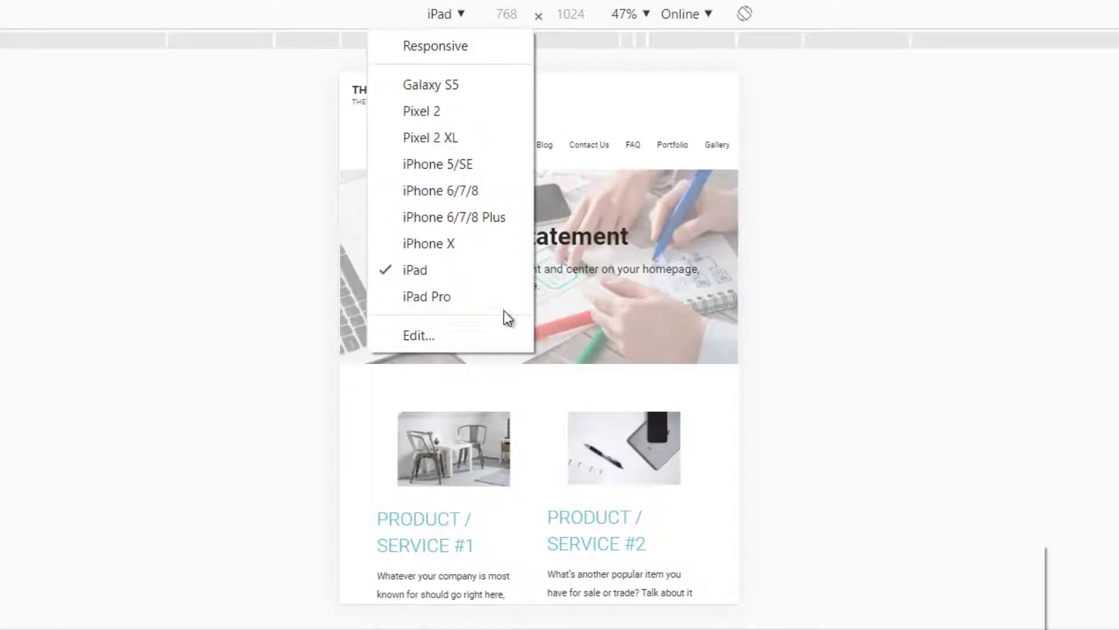
left_click(545, 316)
left_click(453, 14)
left_click(450, 51)
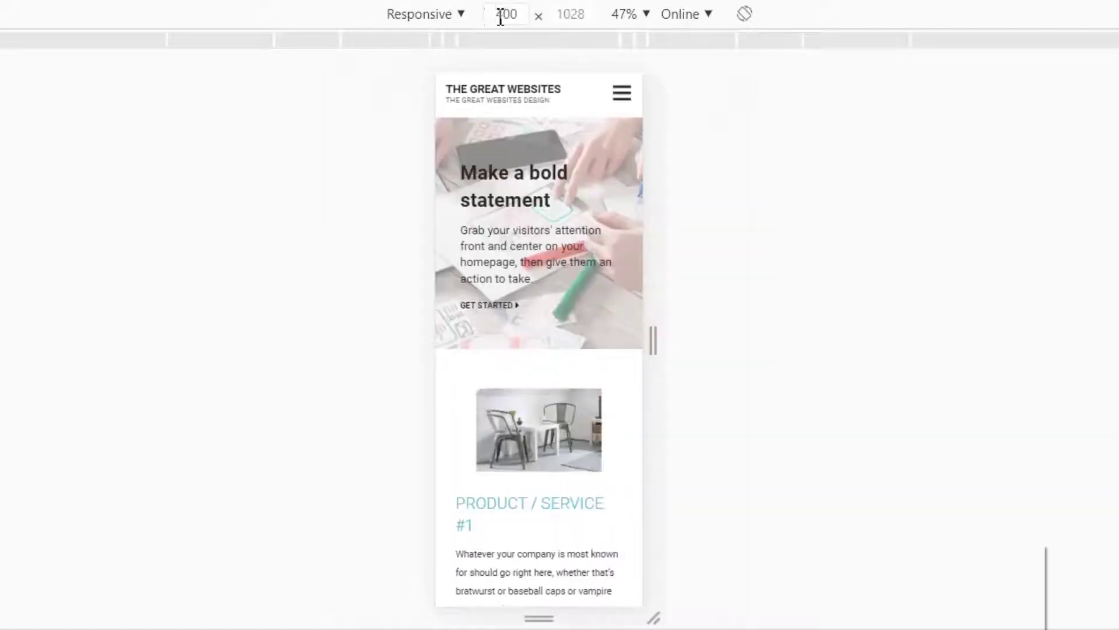
Vary the responsive preview's width up and down from 400, finishing at 546 pixels, to watch the homepage layout adapt.
left_click(506, 14)
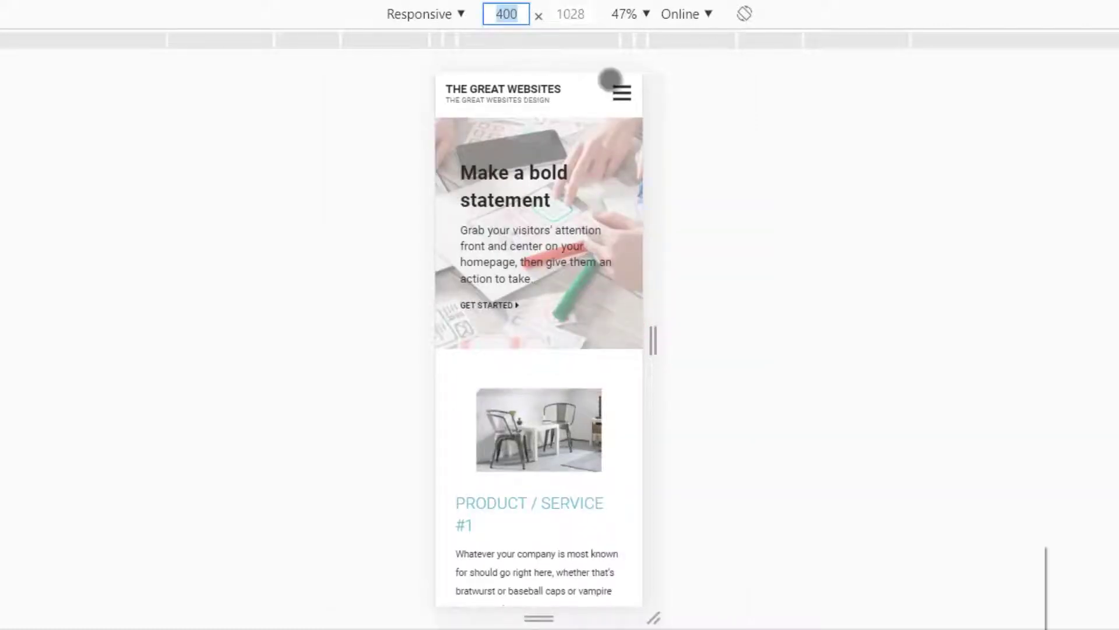
key("Up")
key("Up")
key("Up")
key("Up")
key("Up")
key("Up")
key("Up")
key("Up")
key("Up")
key("Up")
key("Up")
key("Up")
key("Up")
key("Up")
key("Up")
key("Up")
key("Up")
key("Up")
key("Up")
key("Up")
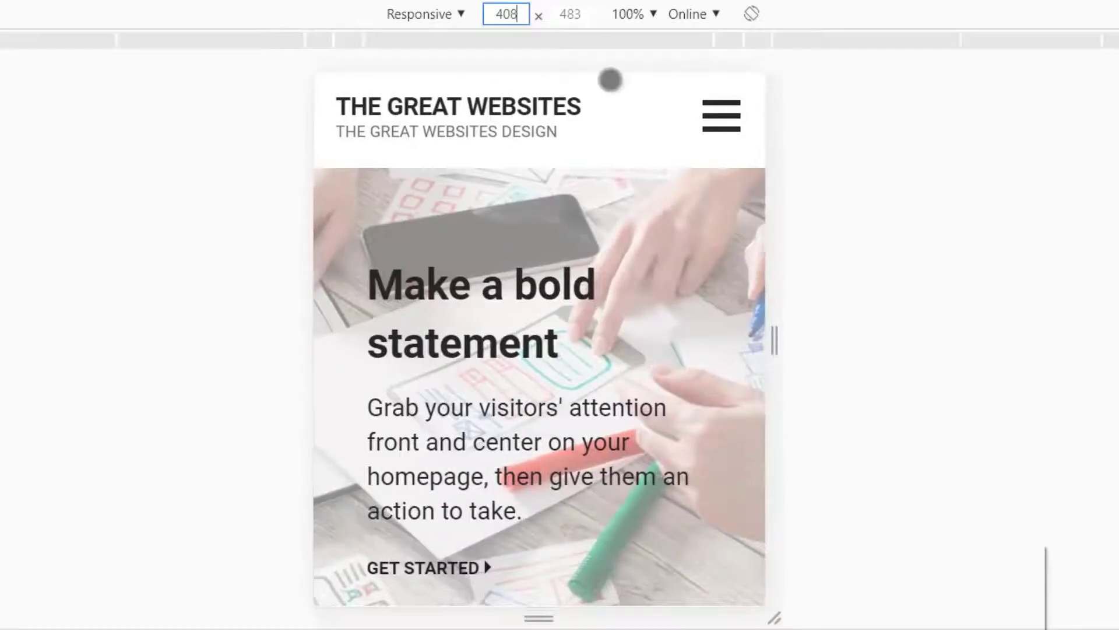
key("Up")
key("Up")
key("Up")
key("Up")
key("Up")
key("Up")
key("Up")
key("Up")
key("Up")
key("Up")
key("Up")
key("Up")
key("Up")
key("Up")
key("Up")
key("Up")
key("Up")
key("Up")
key("Up")
key("Up")
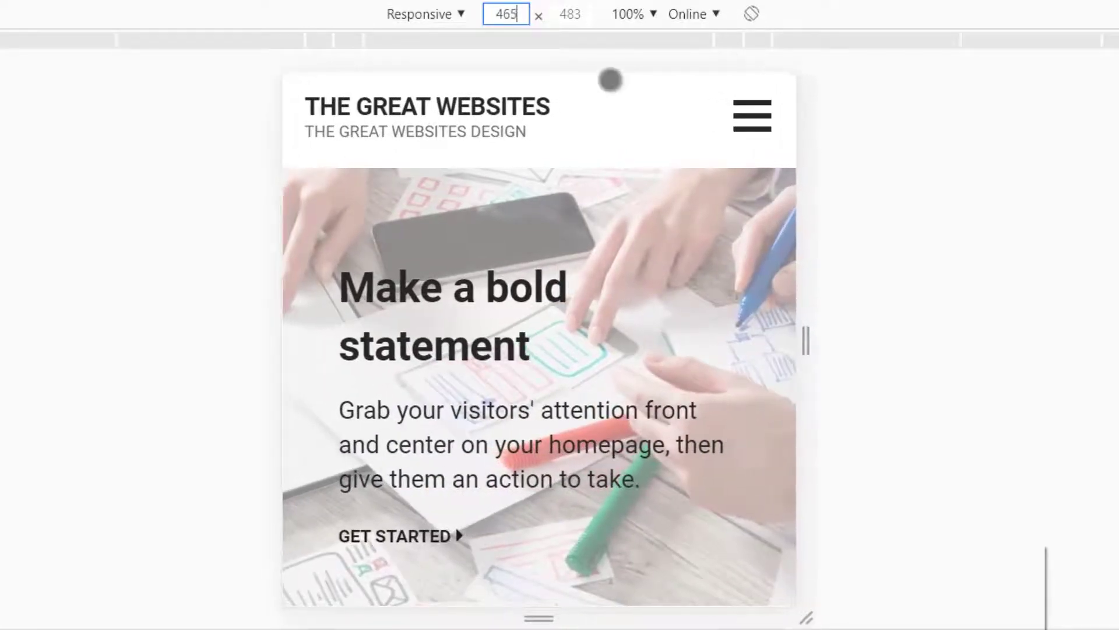
key("Down")
key("Down")
key("Down")
key("Down")
key("Down")
key("Down")
key("Down")
key("Down")
key("Down")
key("Down")
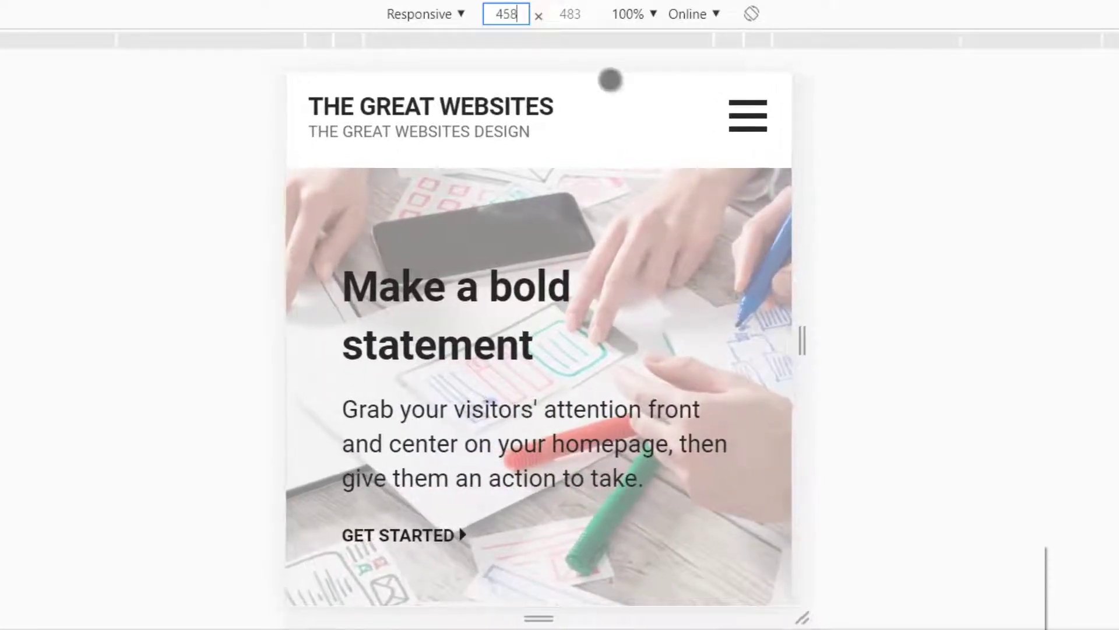
key("Down")
key("Down")
key("Down")
key("Down")
key("Down")
key("Down")
key("Down")
key("Down")
key("Down")
key("Down")
key("Down")
key("Down")
key("Down")
key("Down")
key("Down")
key("Down")
key("Down")
key("Down")
key("Down")
key("Down")
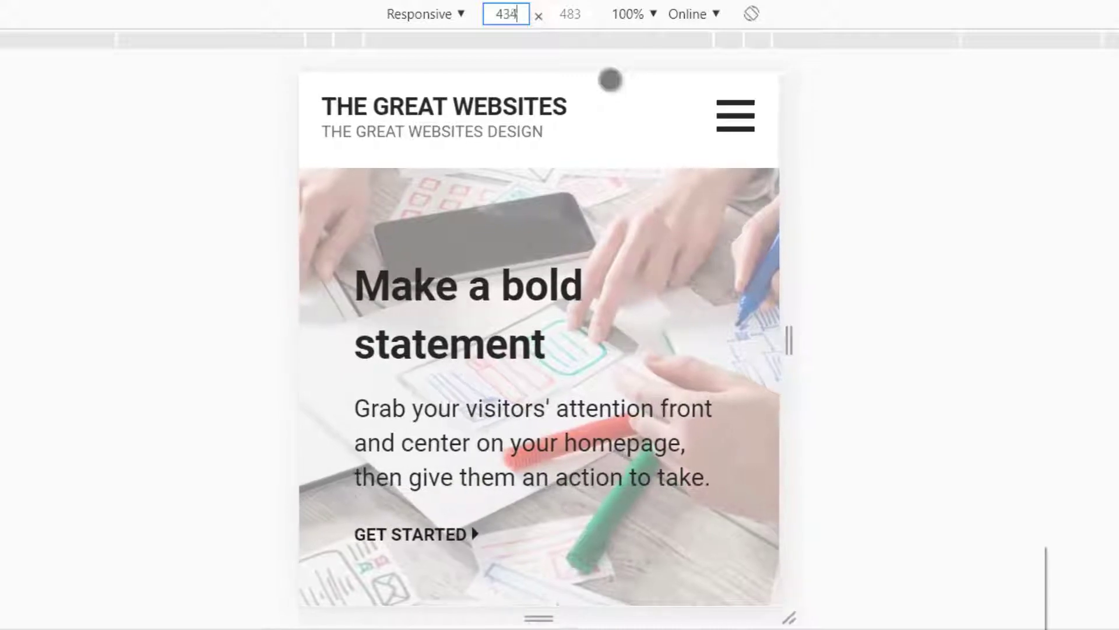
key("Up")
key("Up")
key("Up")
key("Up")
key("Up")
key("Up")
key("Up")
key("Up")
key("Up")
key("Up")
key("Up")
key("Up")
key("Up")
key("Up")
key("Up")
key("Up")
key("Up")
key("Up")
key("Up")
key("Up")
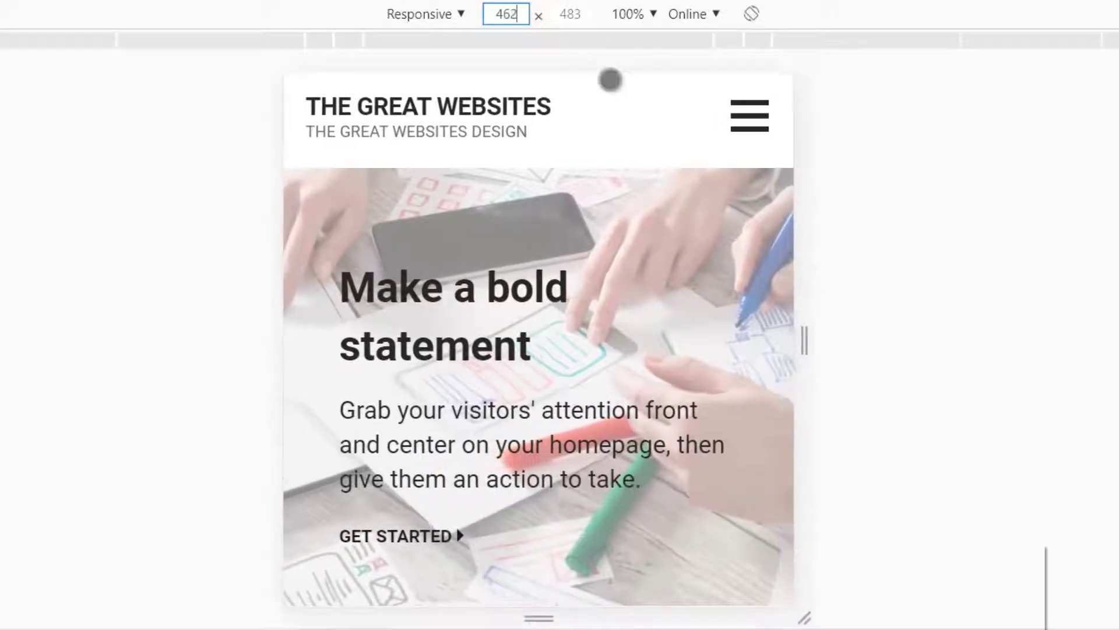
key("Up")
key("Up")
key("Up")
key("Up")
key("Up")
key("Up")
key("Up")
key("Up")
key("Up")
key("Up")
key("Up")
key("Up")
key("Up")
key("Up")
key("Up")
key("Up")
key("Up")
key("Up")
key("Up")
key("Up")
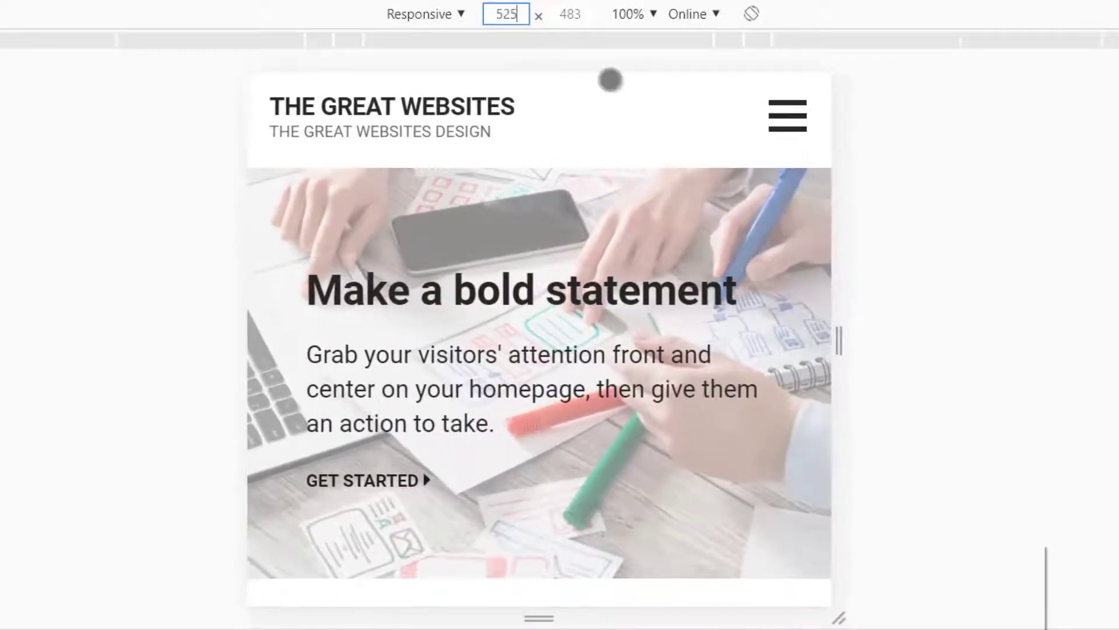
key("Up")
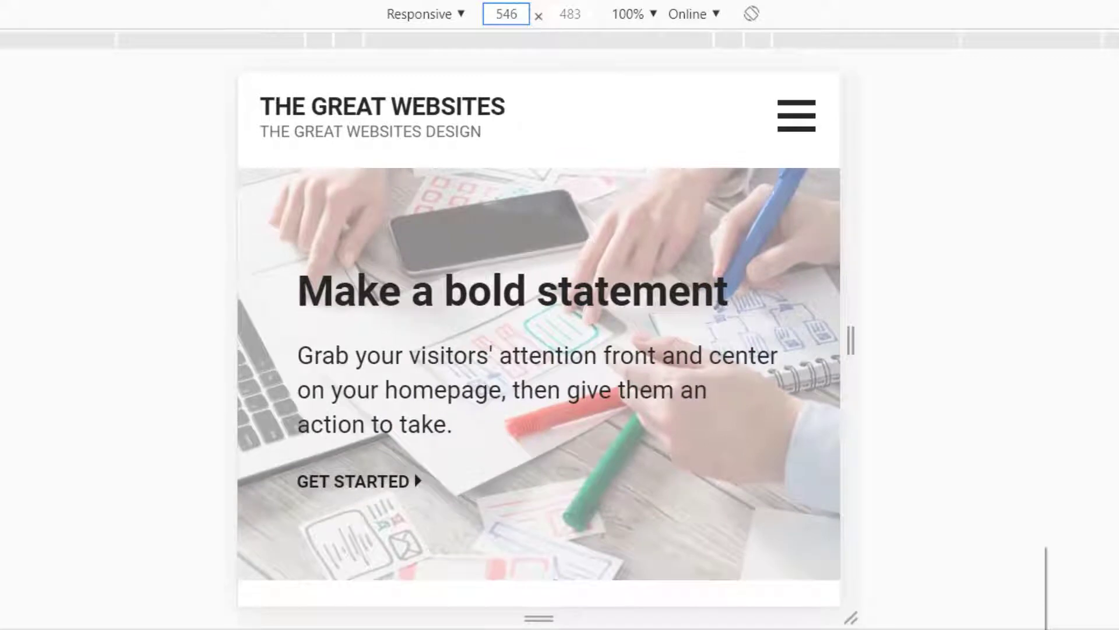
View the network throttling options, and rotate the responsive preview back and forth between portrait and landscape.
left_click(712, 18)
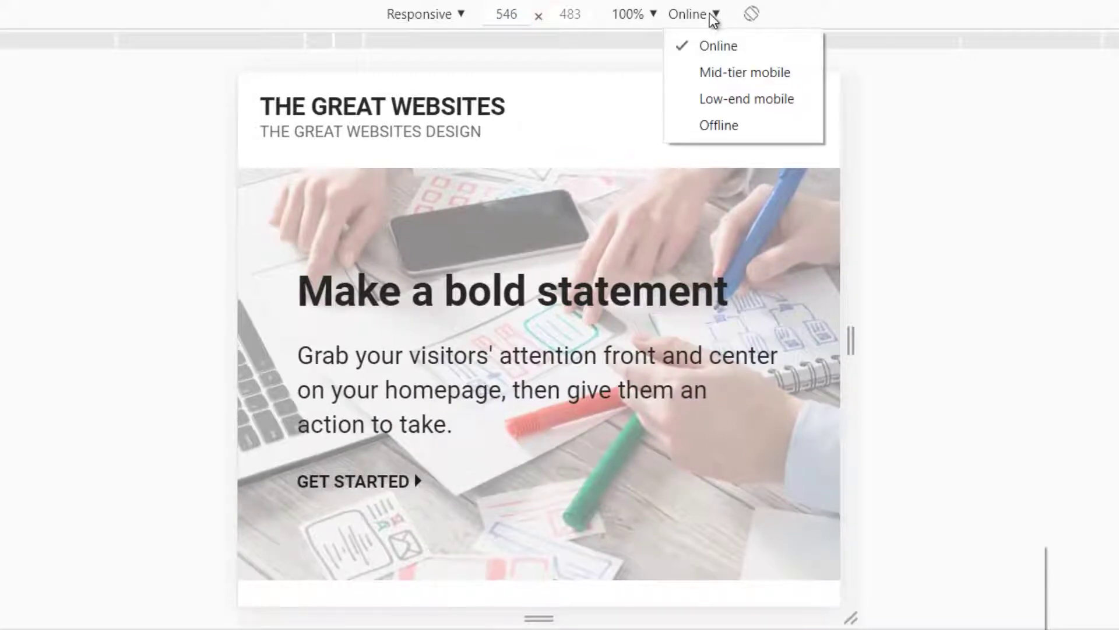
left_click(751, 14)
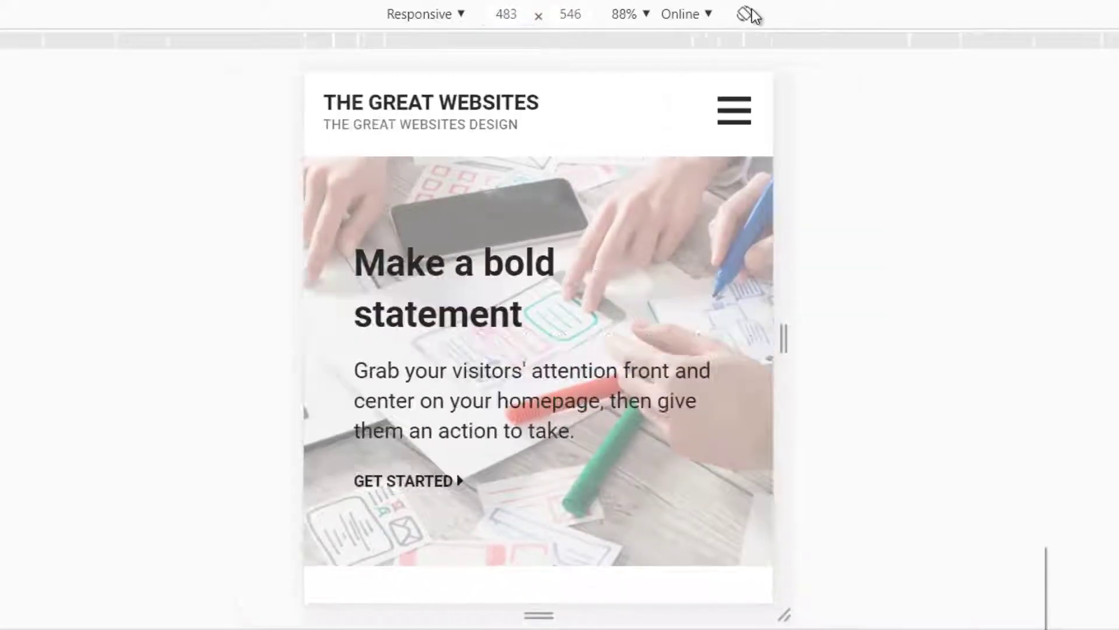
left_click(751, 14)
left_click(752, 14)
left_click(752, 14)
Switch the device preview to iPad and rotate it to landscape.
left_click(428, 19)
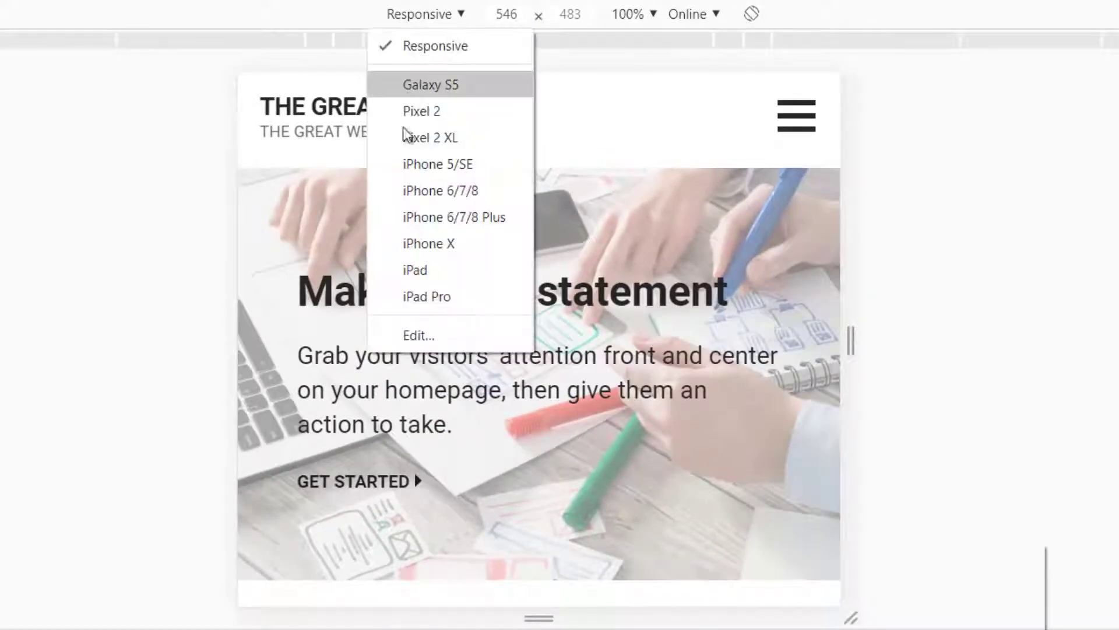
left_click(448, 267)
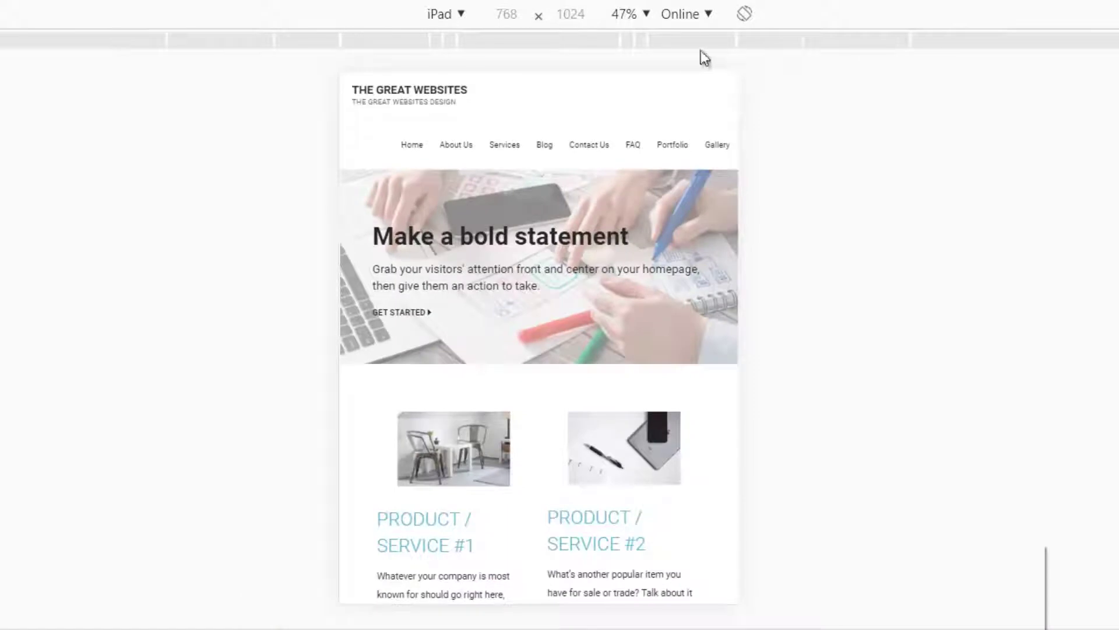
left_click(748, 14)
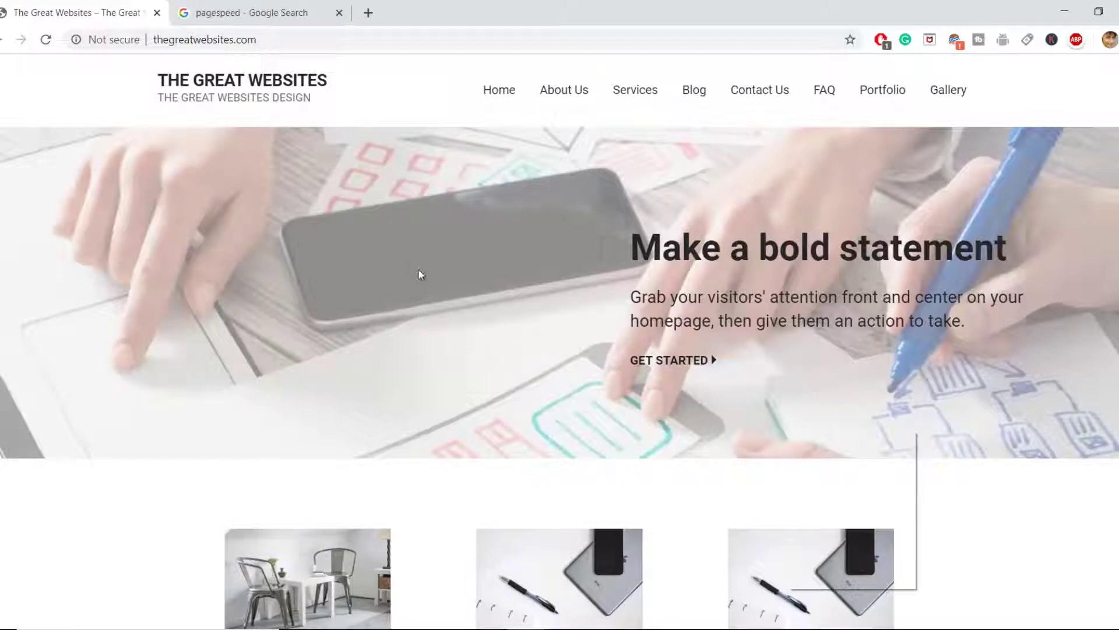
Open the PageSpeed Insights result from the pagespeed Google search in a new tab and switch to it.
left_click(217, 12)
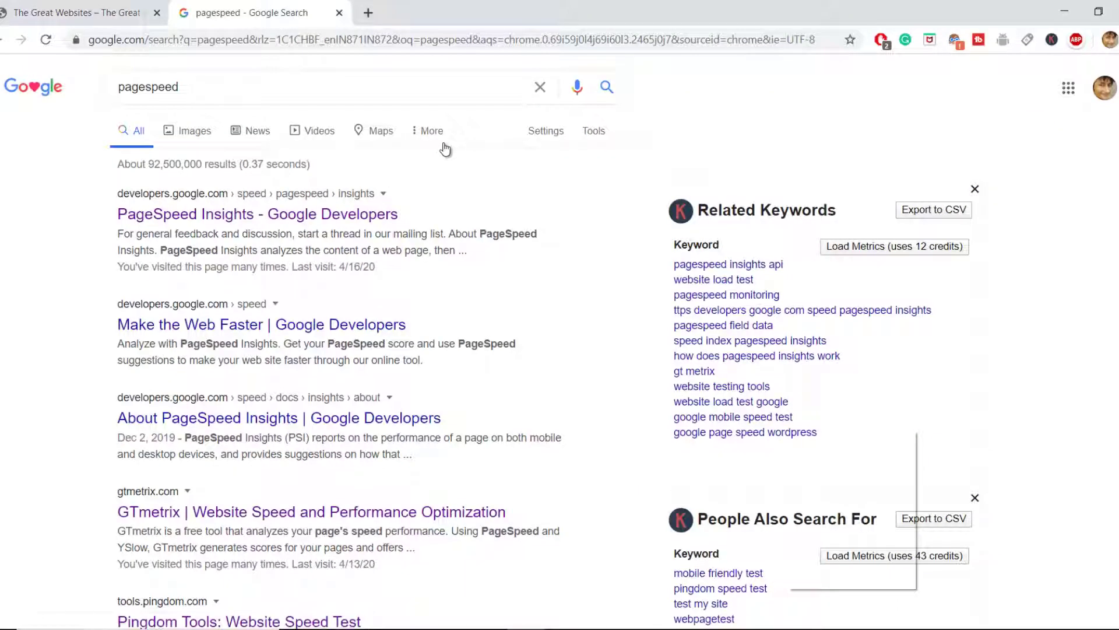
right_click(250, 217)
left_click(251, 217)
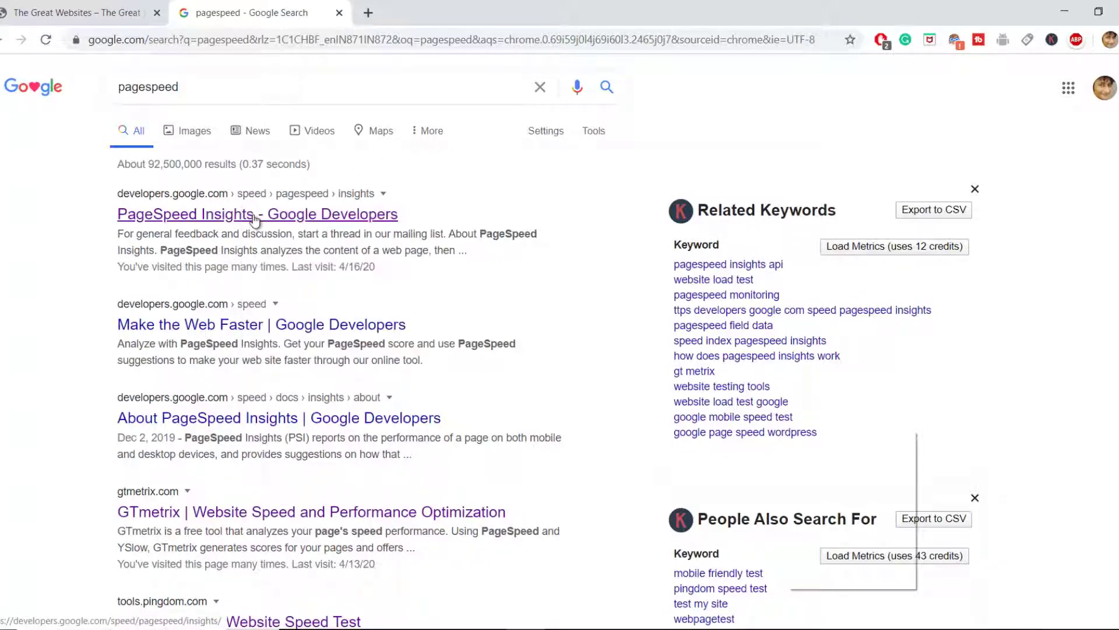
left_click(410, 5)
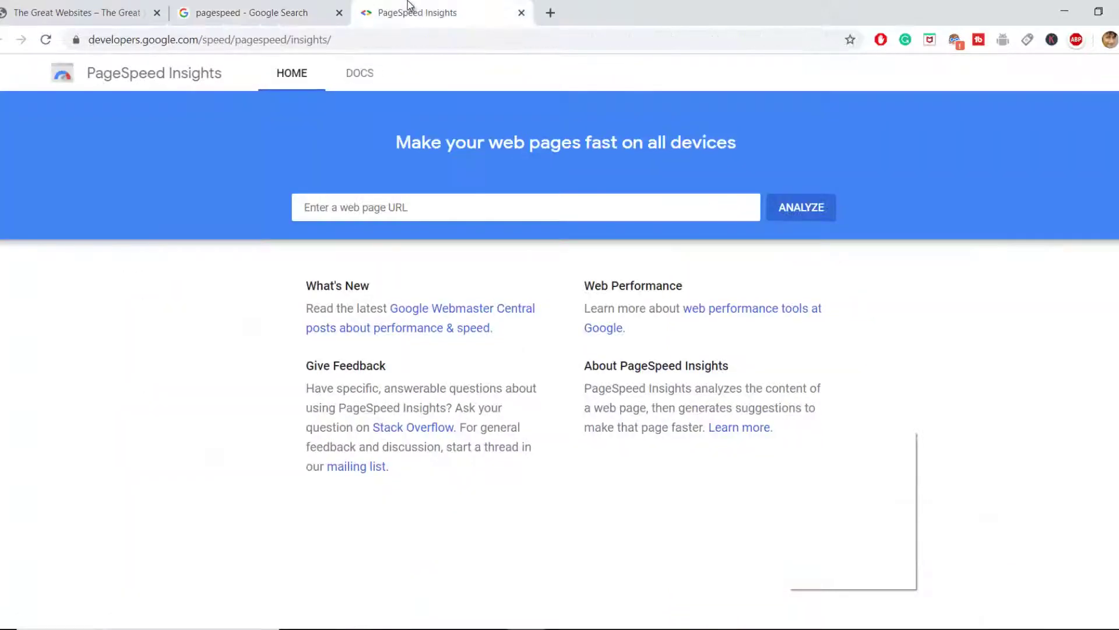
Copy the thegreatwebsites.com address from the website's own tab.
left_click(27, 11)
left_click(203, 48)
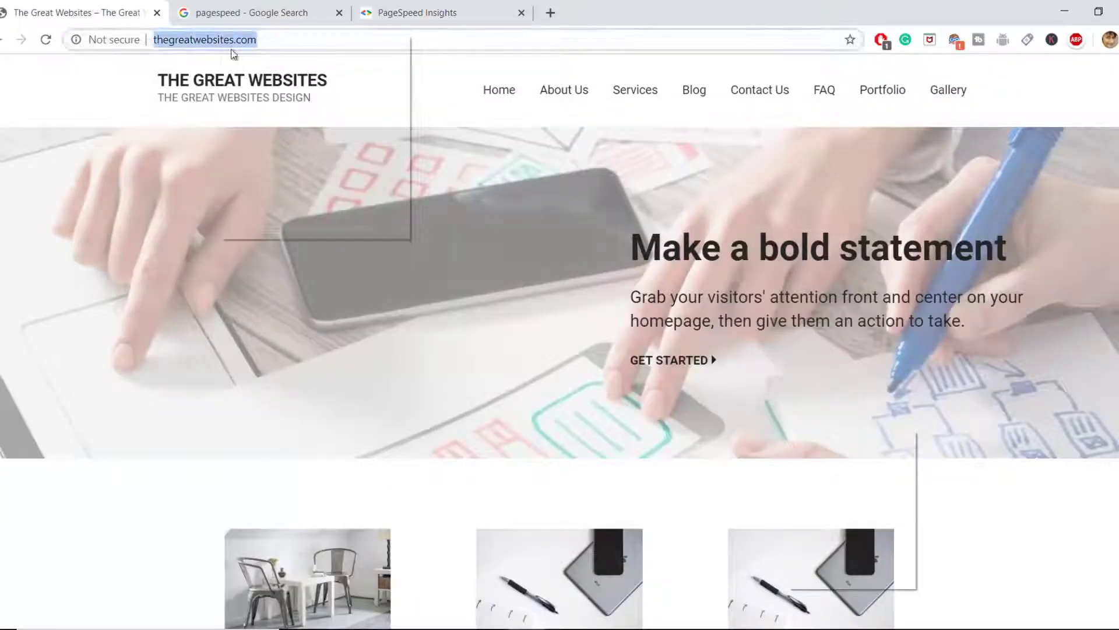
right_click(221, 35)
left_click(239, 115)
left_click(442, 7)
left_click(452, 195)
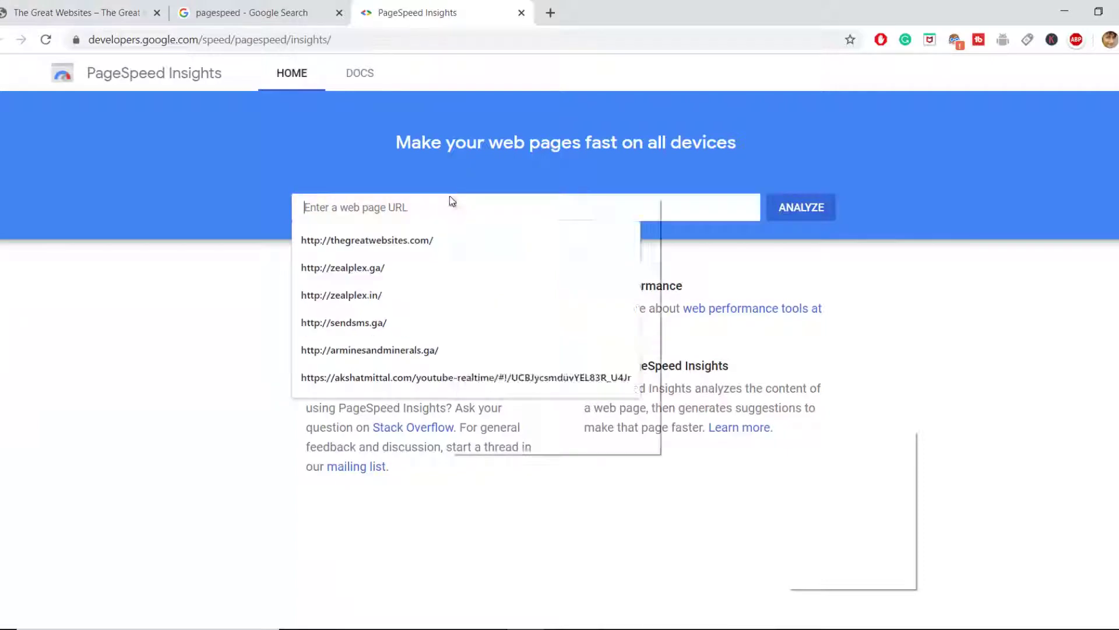
right_click(452, 198)
left_click(501, 310)
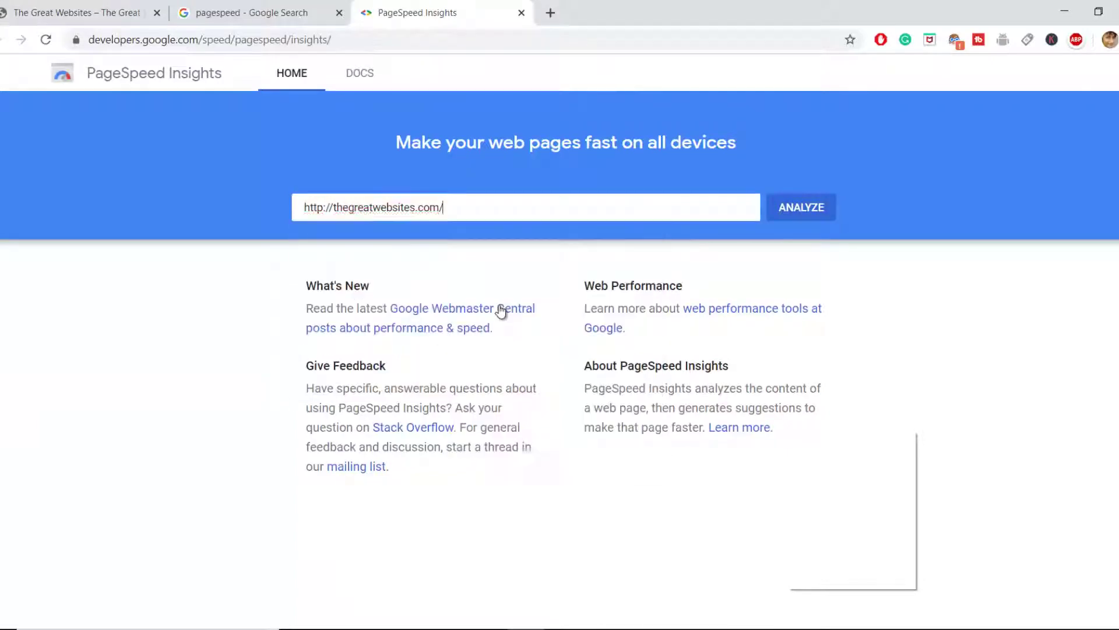
left_click(807, 207)
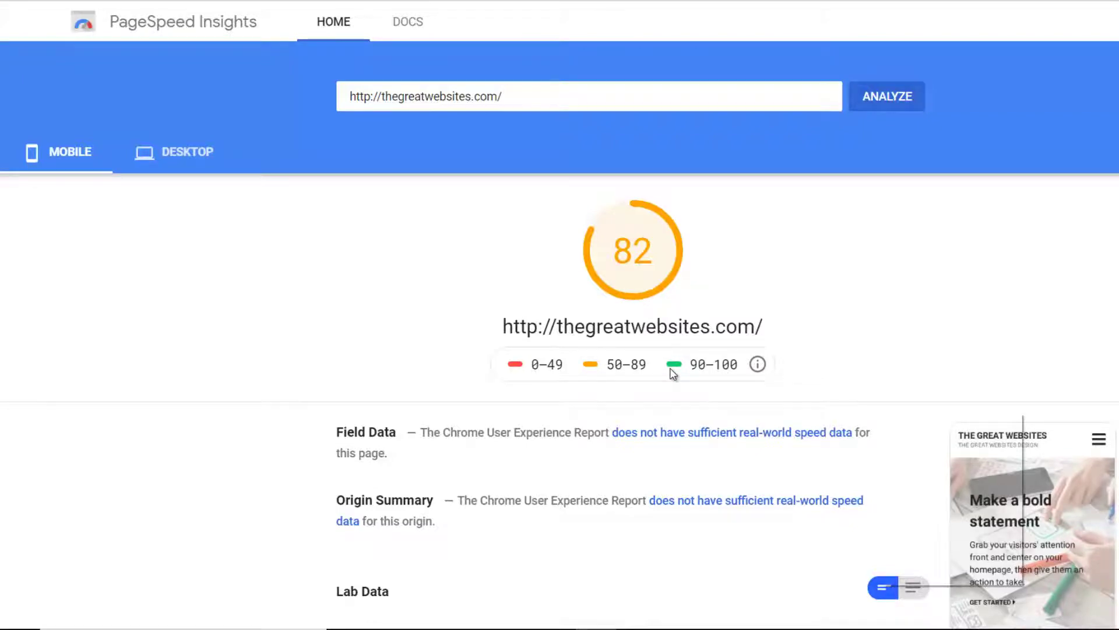
Examine the mobile report's performance score, score ranges and lab data.
scroll(672, 374, "down", 3)
scroll(669, 375, "up", 3)
scroll(687, 490, "down", 5)
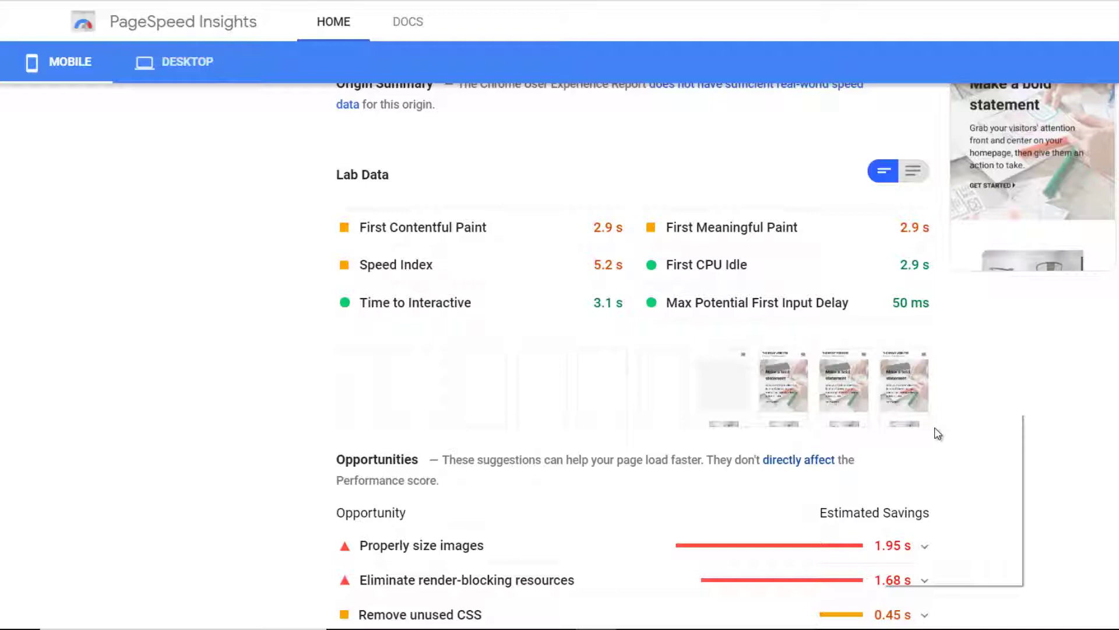
scroll(1092, 417, "up", 7)
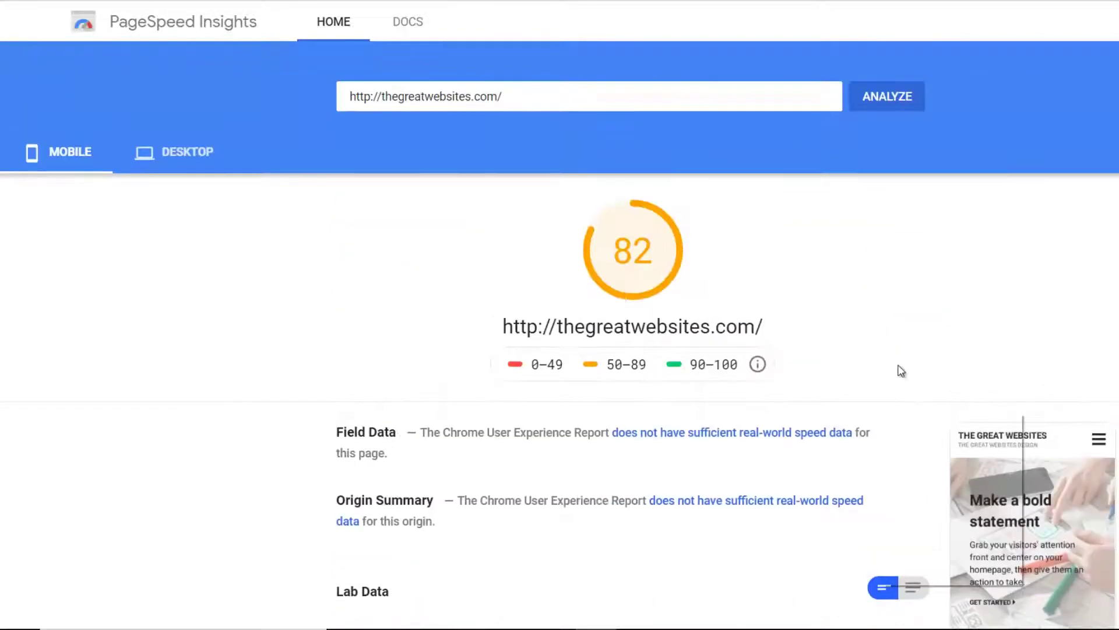
scroll(1057, 418, "down", 5)
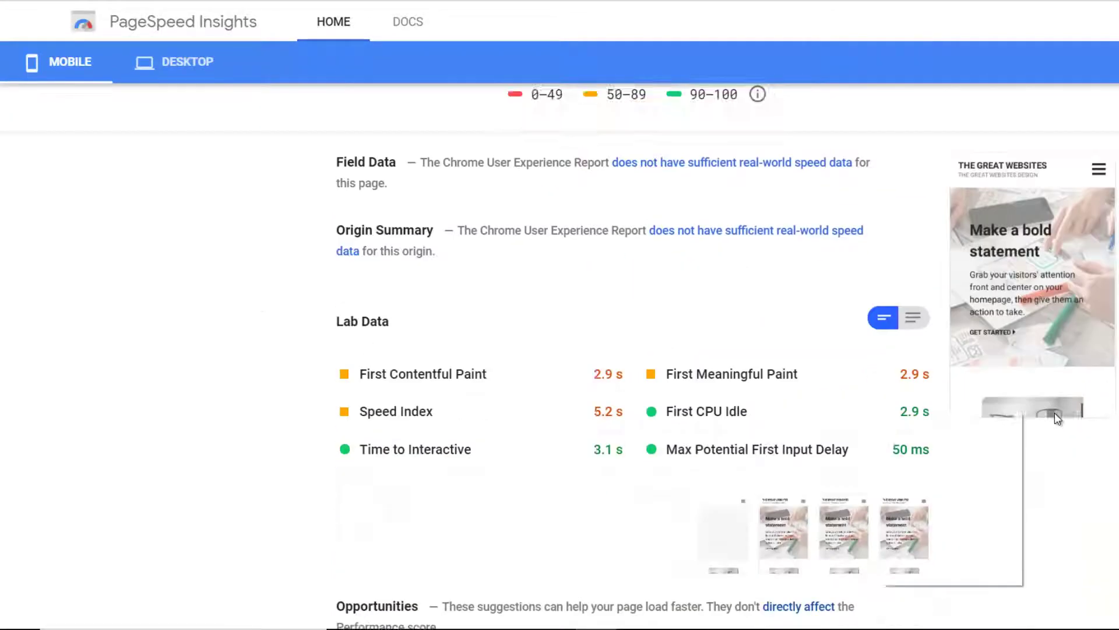
scroll(1067, 418, "up", 5)
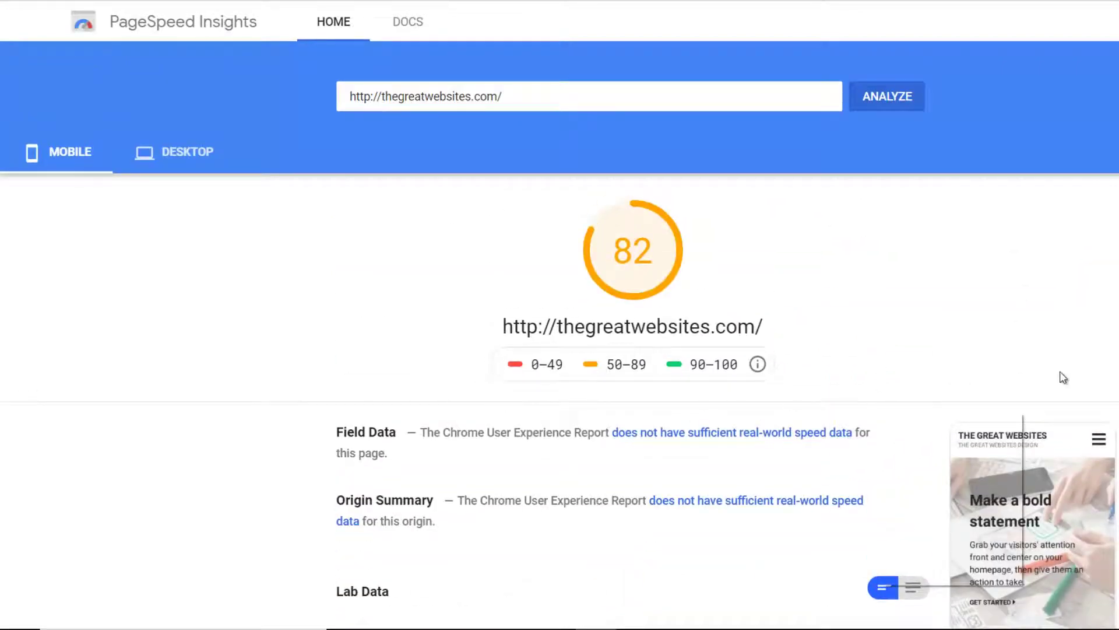
scroll(1064, 378, "down", 7)
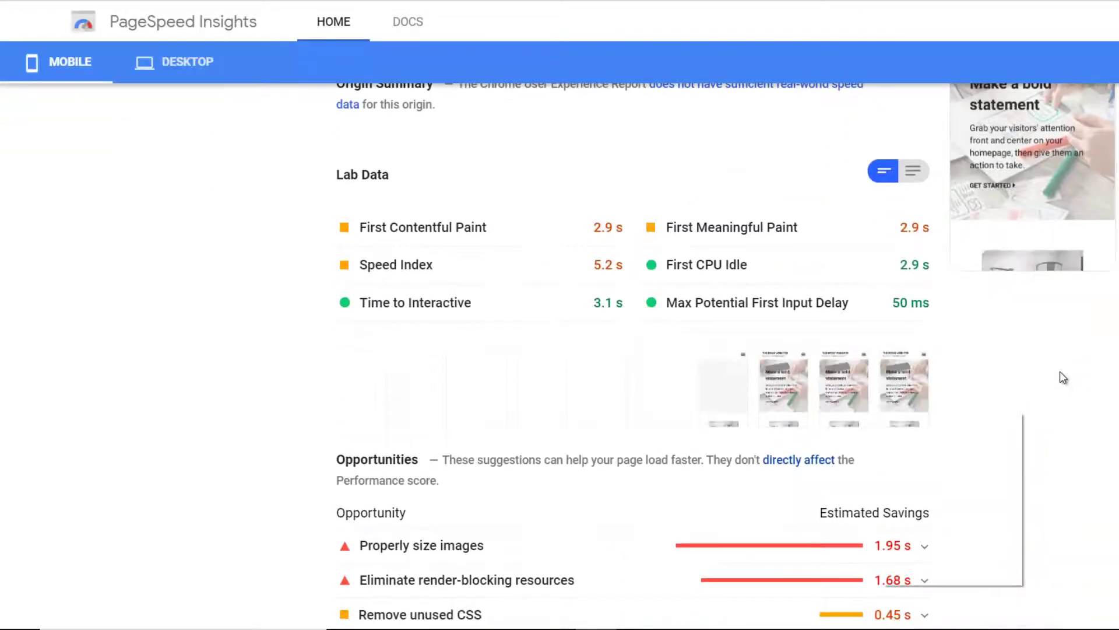
Look through the mobile report's opportunities and diagnostics, briefly expanding and collapsing the Properly size images suggestion.
scroll(1063, 378, "down", 6)
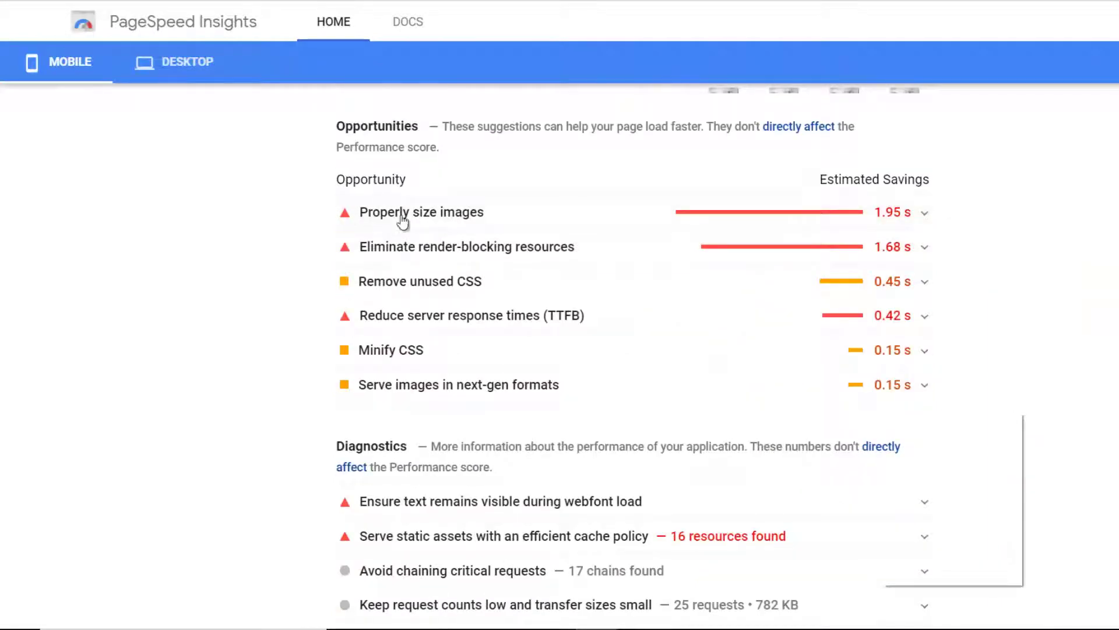
left_click(499, 225)
left_click(514, 230)
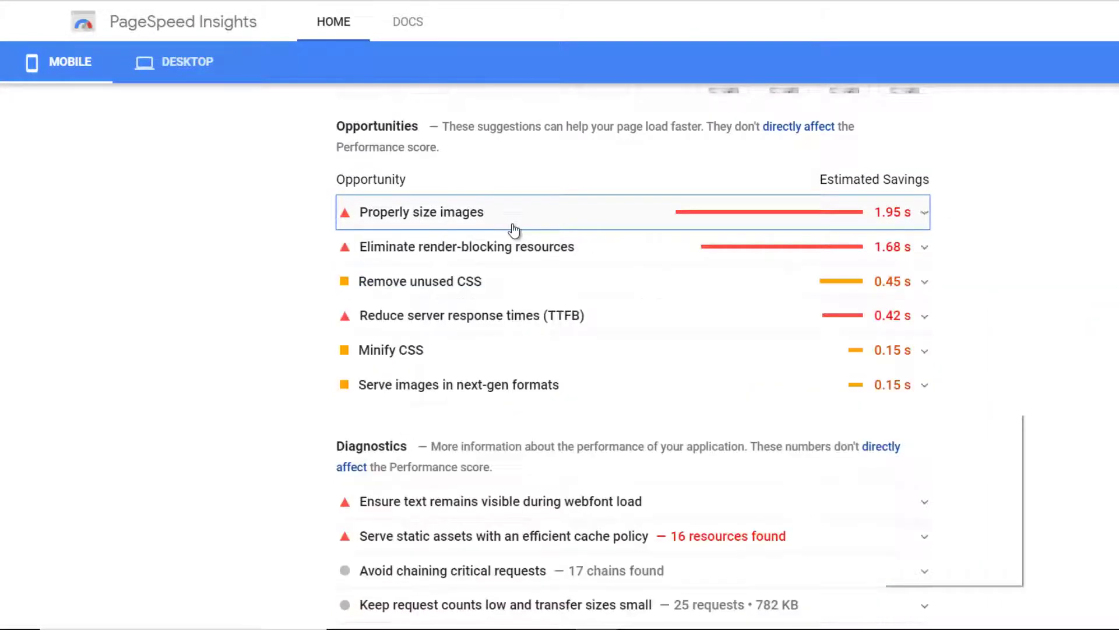
scroll(1079, 292, "down", 1)
scroll(1077, 292, "up", 1)
scroll(1094, 299, "down", 6)
scroll(1088, 319, "up", 7)
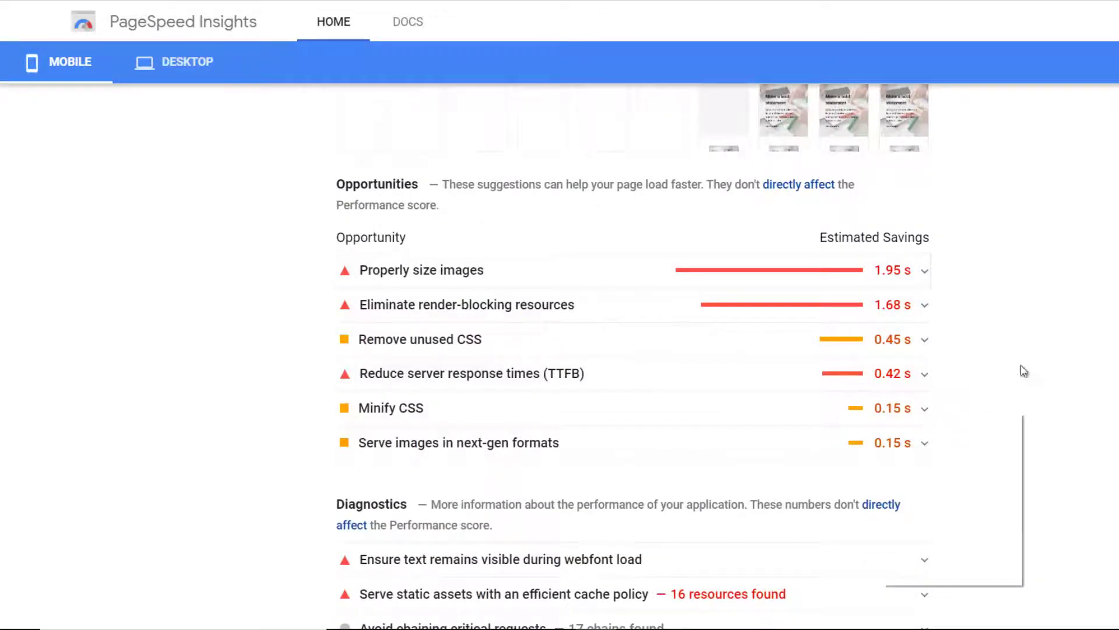
Switch to the desktop report and look through its score, lab data, opportunities and diagnostics.
scroll(1025, 371, "up", 8)
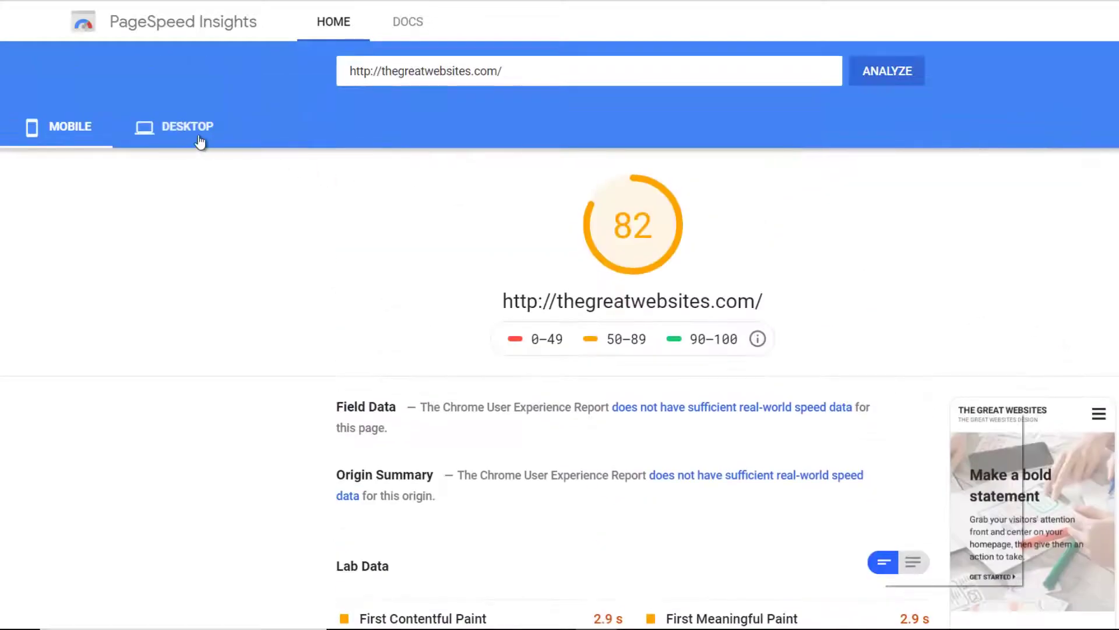
left_click(200, 140)
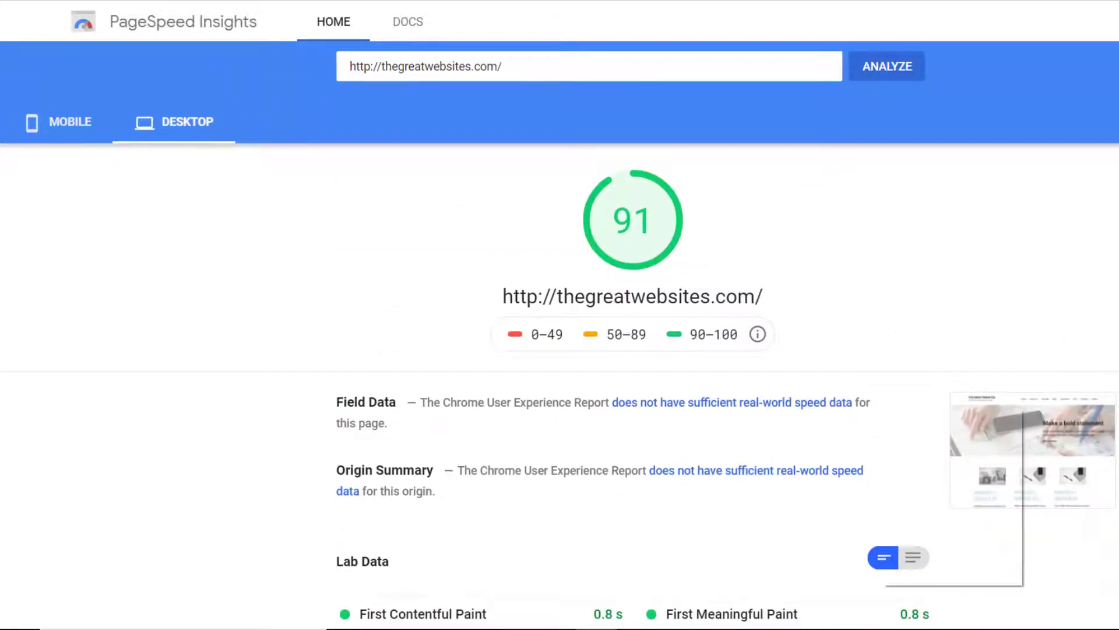
scroll(652, 282, "down", 3)
scroll(537, 232, "up", 2)
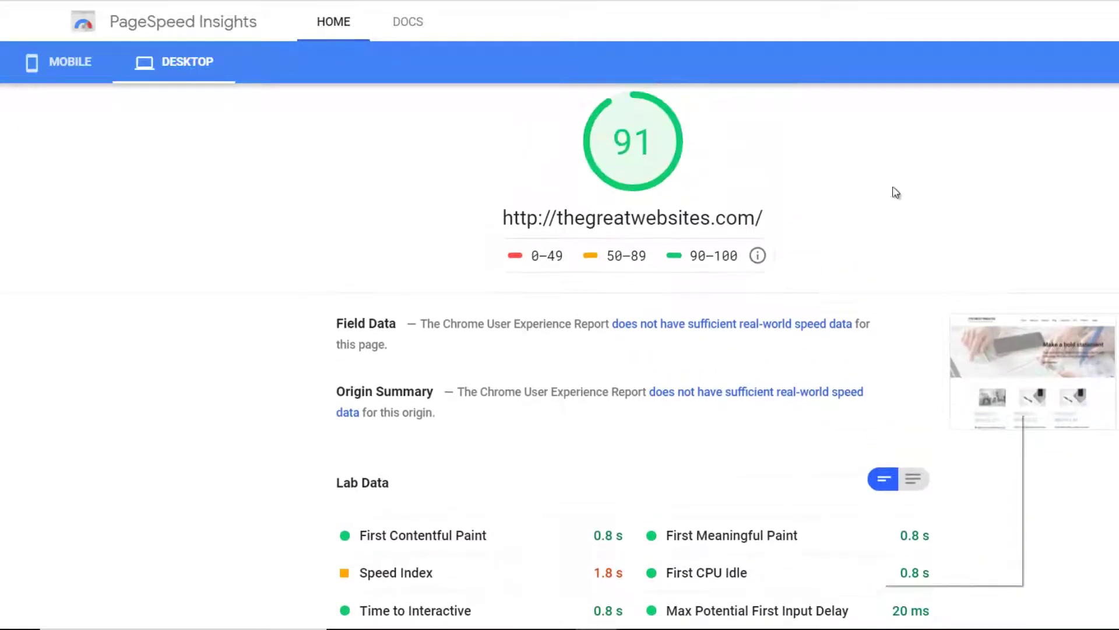
scroll(899, 190, "up", 2)
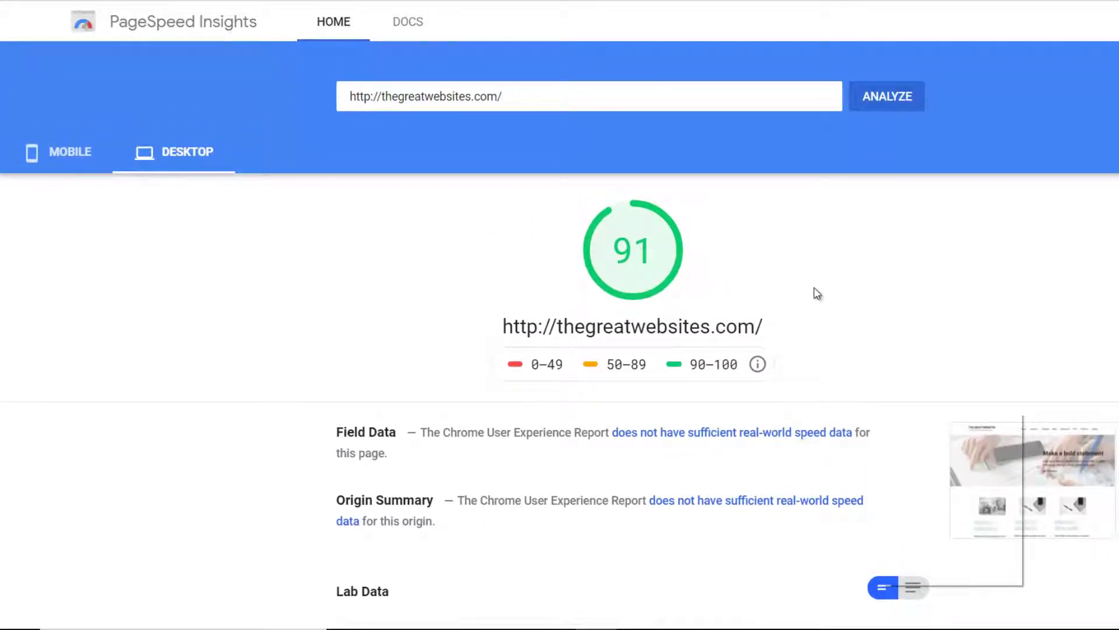
scroll(907, 292, "down", 6)
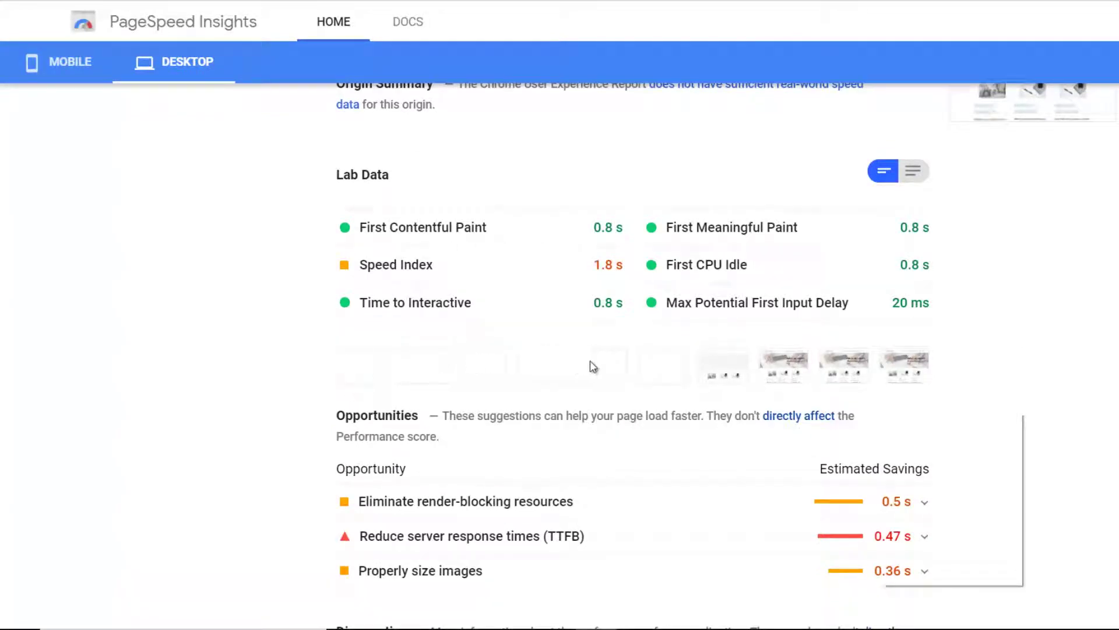
scroll(1024, 360, "down", 3)
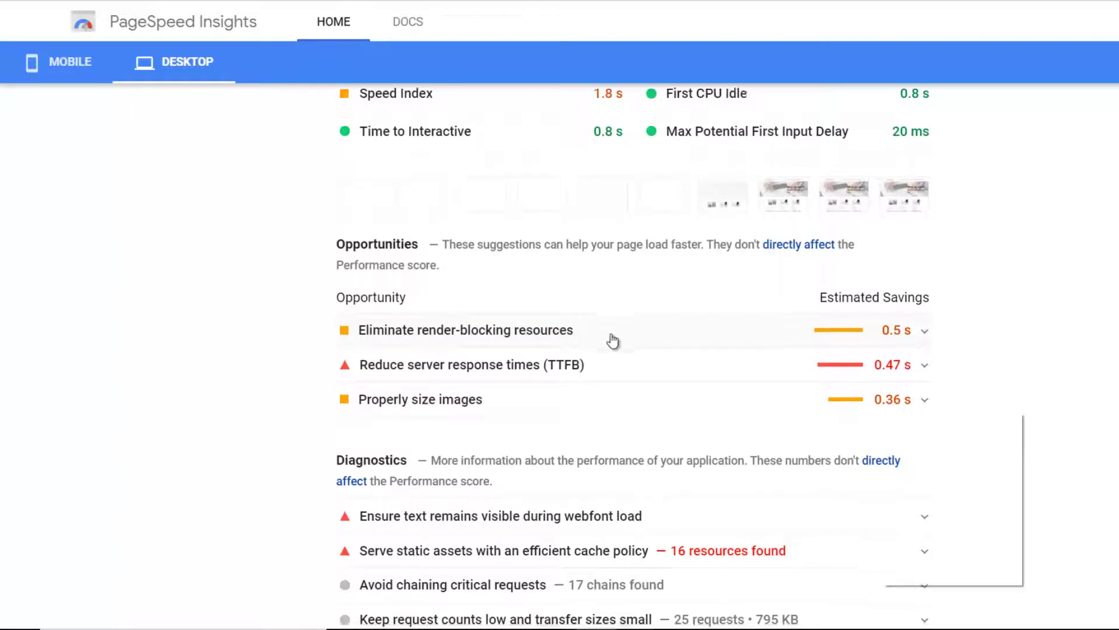
scroll(609, 341, "down", 9)
scroll(606, 341, "up", 15)
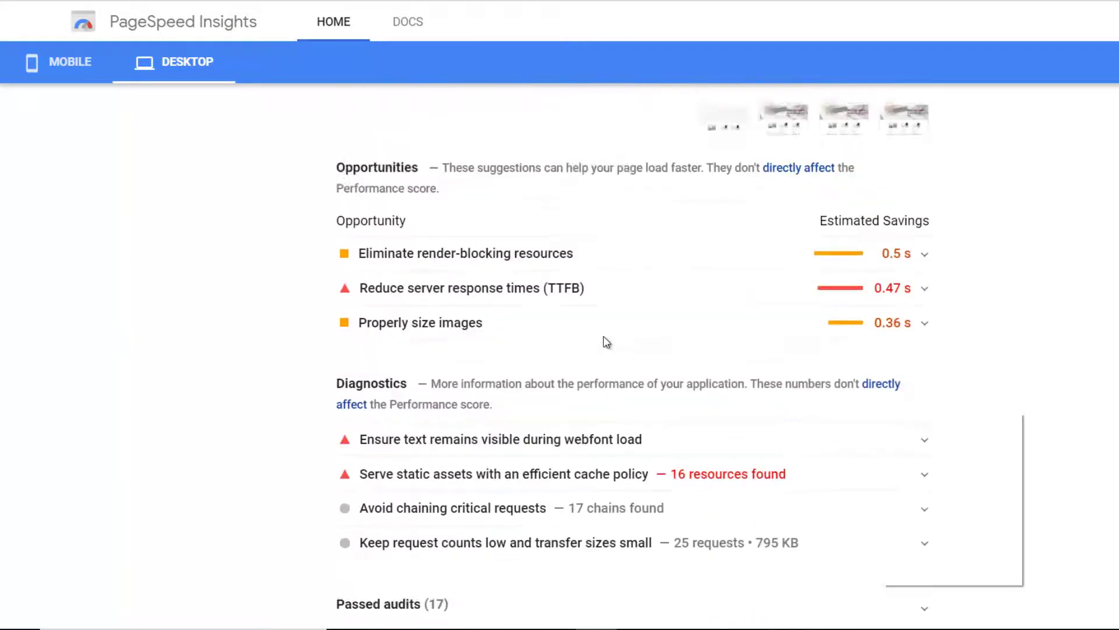
Review the desktop report's diagnostics, lab data and score, and switch back to the mobile report.
scroll(604, 338, "down", 5)
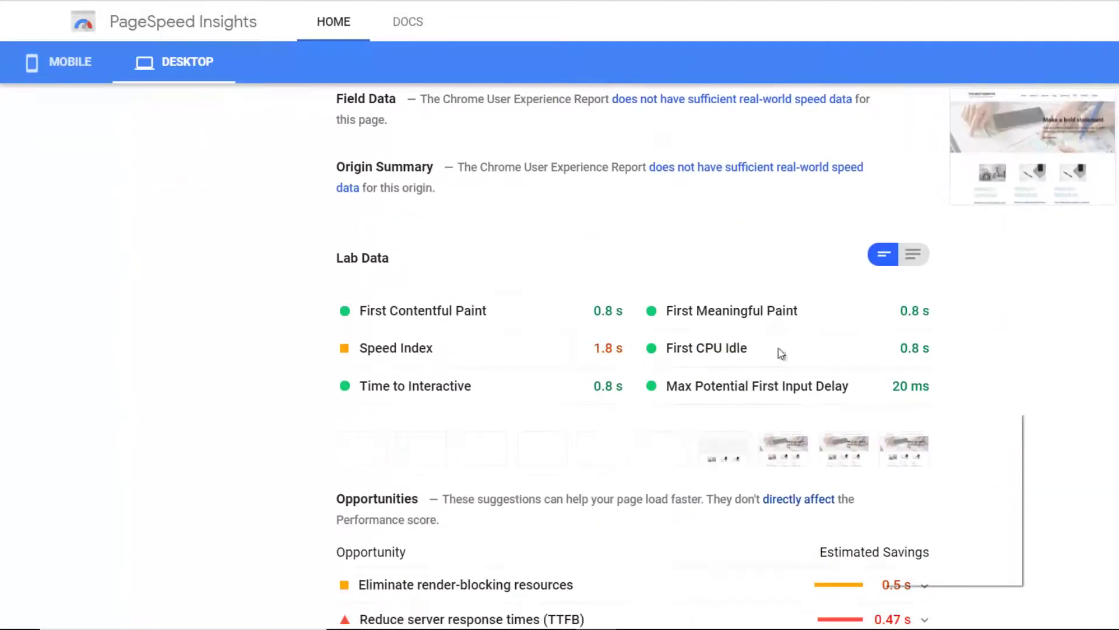
scroll(949, 362, "up", 6)
scroll(941, 363, "down", 3)
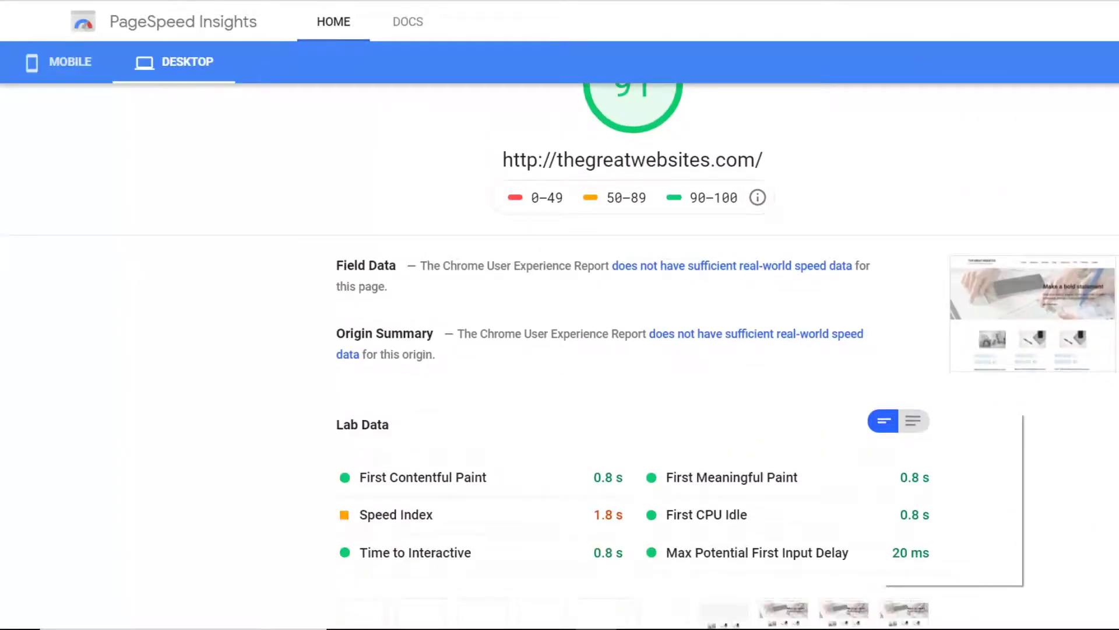
left_click(74, 63)
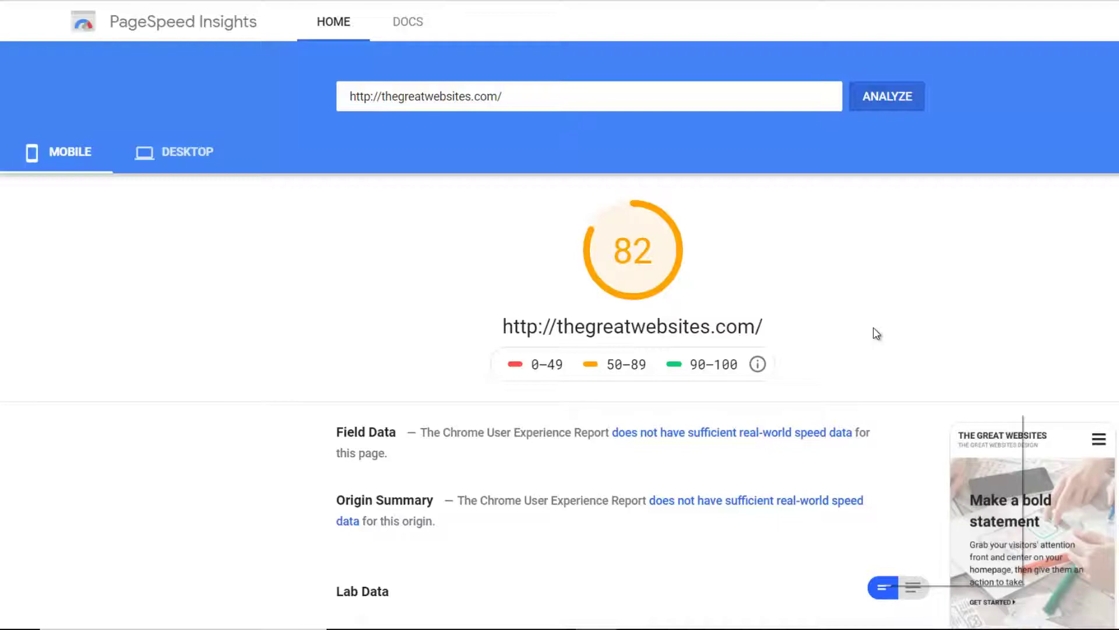
scroll(874, 327, "down", 3)
scroll(873, 327, "up", 3)
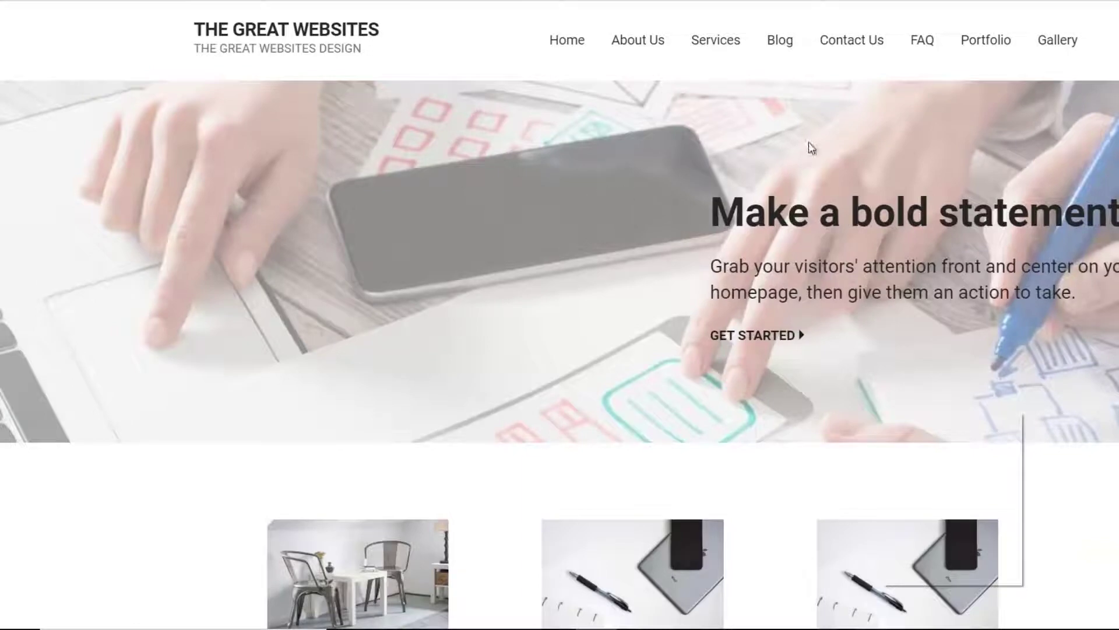
Open the site's About Us page and look through it down to the Call to Action link.
left_click(648, 50)
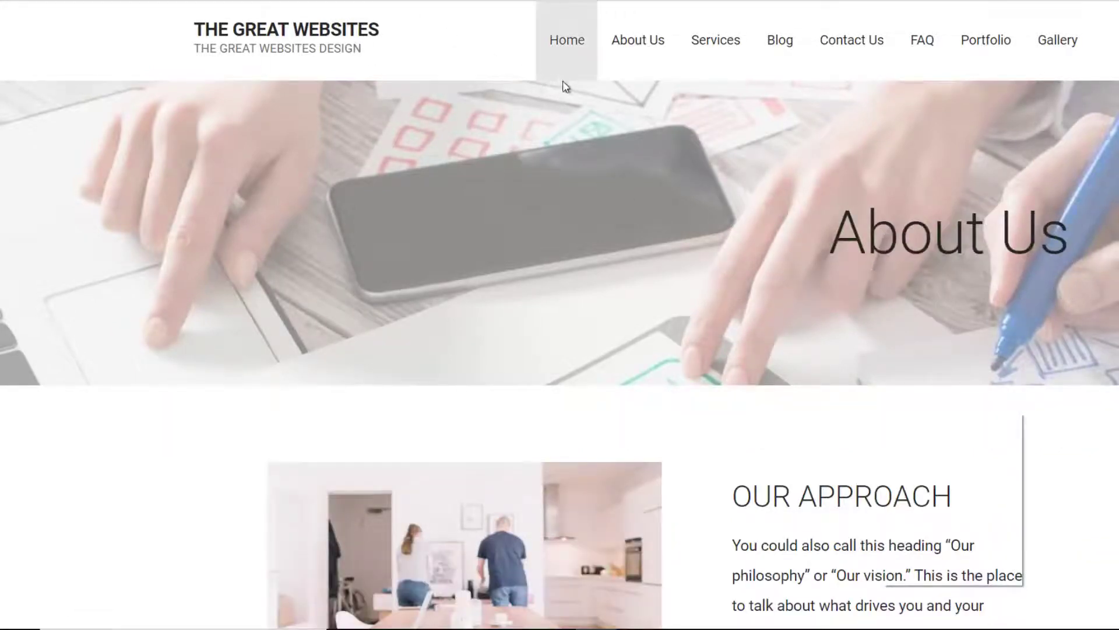
scroll(665, 245, "down", 6)
scroll(674, 261, "down", 10)
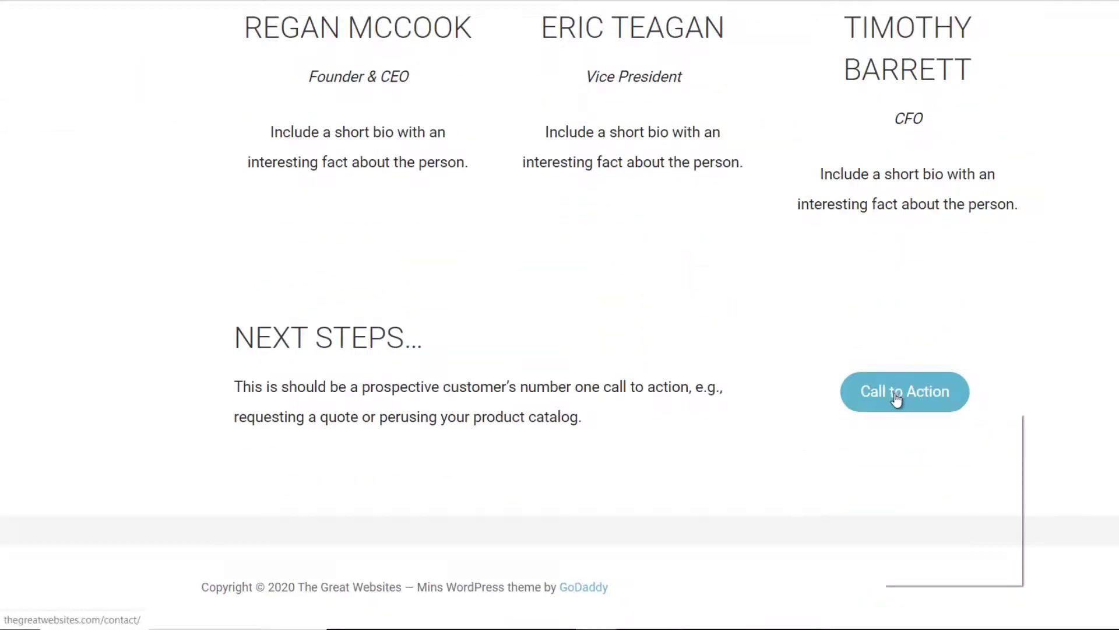
Follow the Call to Action link to the Contact Us page and look through its form, contact details and map.
left_click(893, 394)
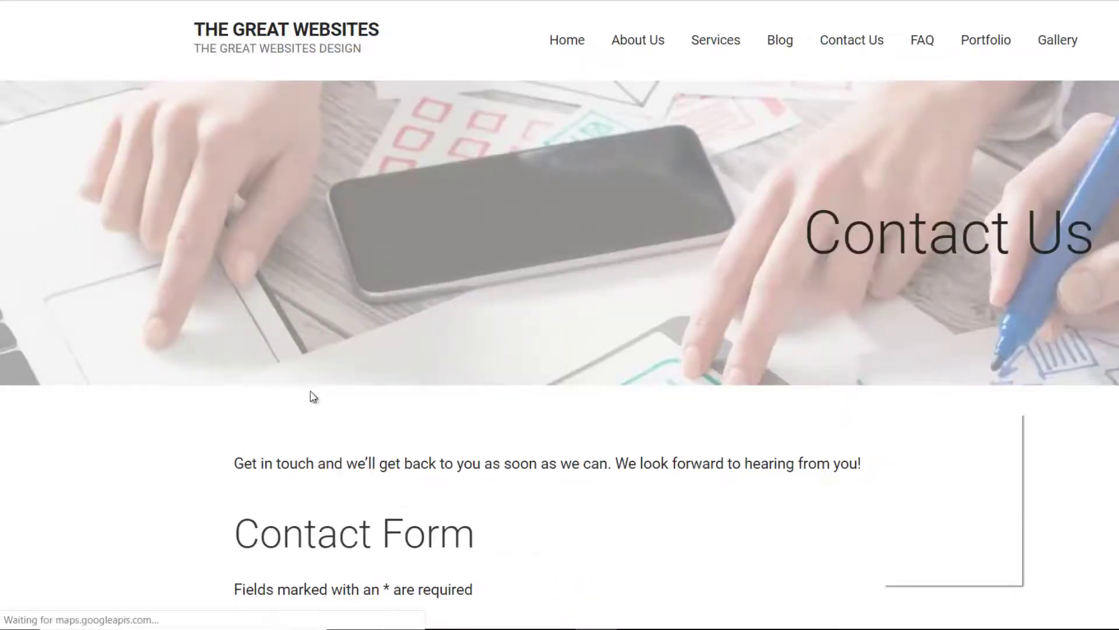
scroll(832, 388, "down", 4)
scroll(833, 389, "down", 6)
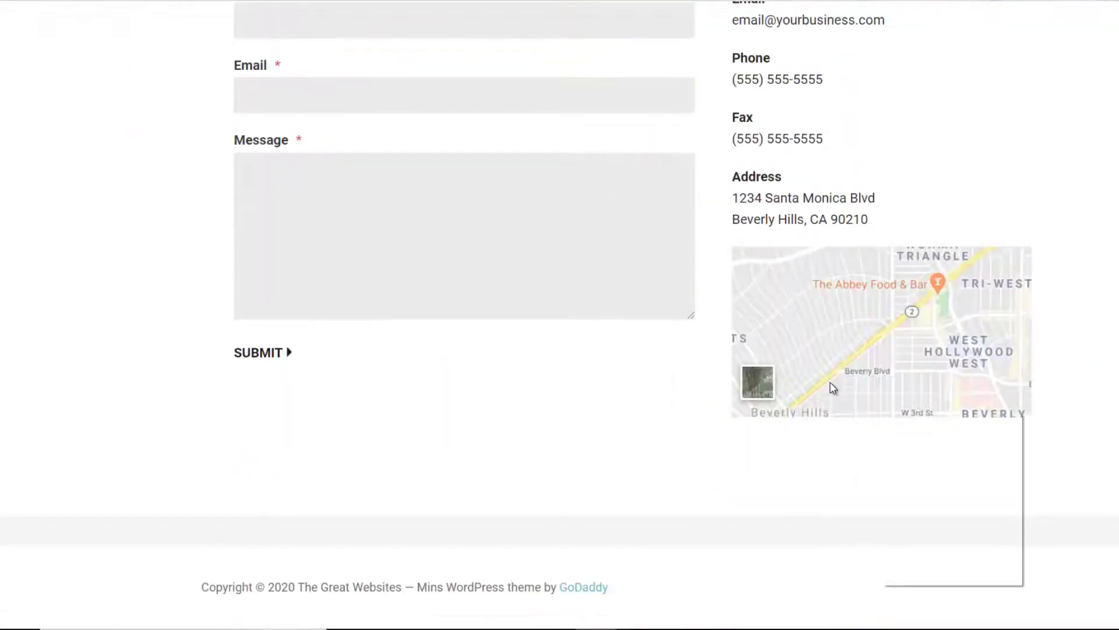
scroll(832, 388, "up", 10)
Return to the site's homepage and look through its product, main message and next steps sections.
left_click(325, 42)
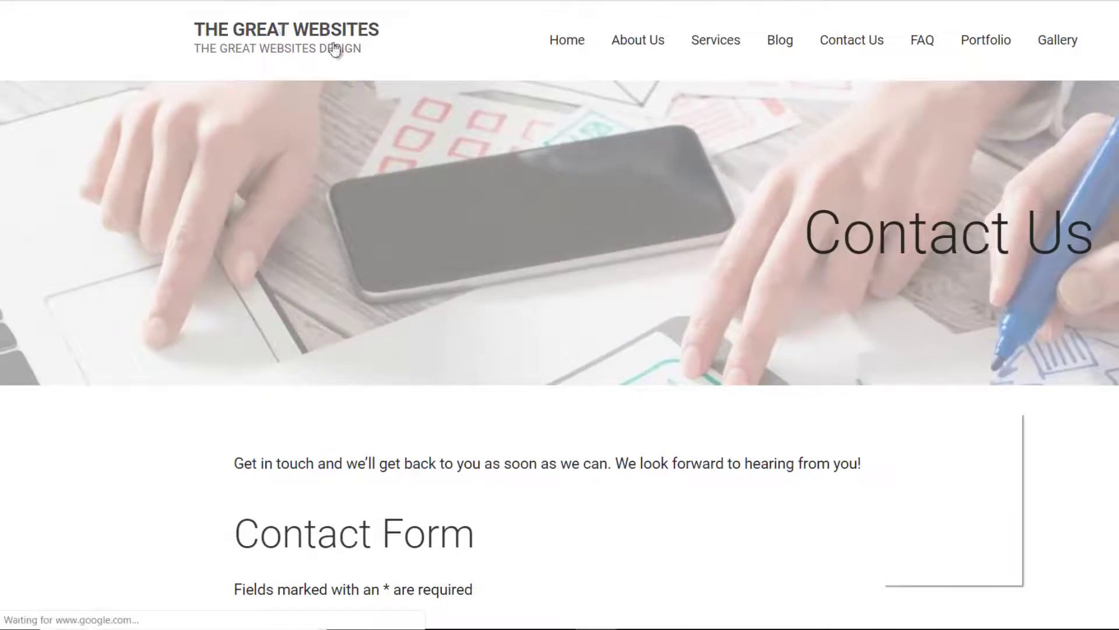
scroll(909, 338, "down", 6)
scroll(911, 339, "down", 13)
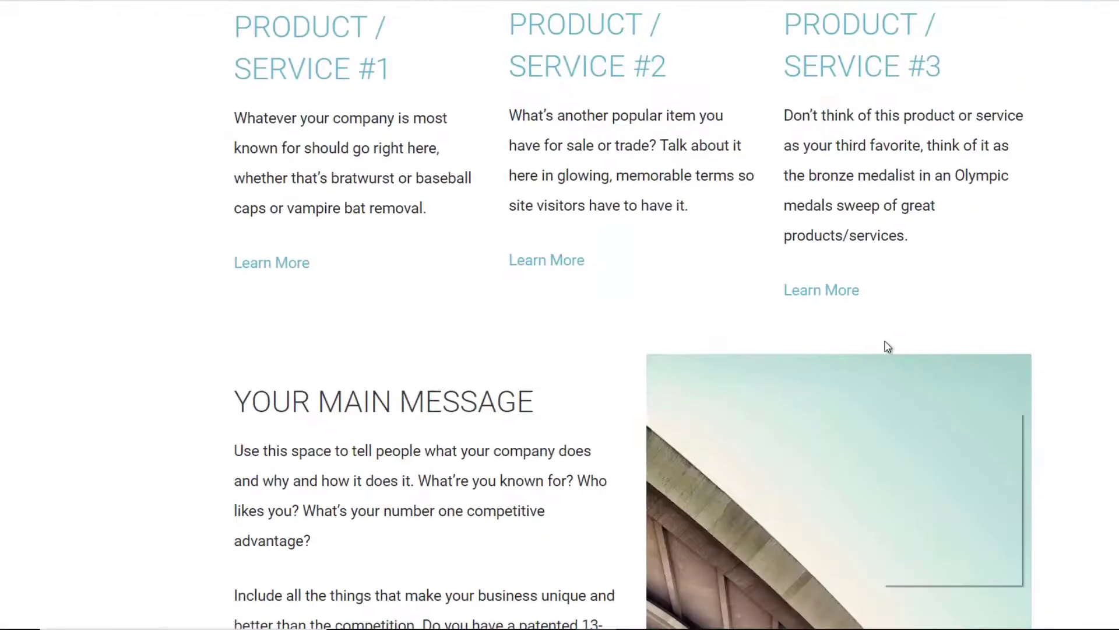
scroll(297, 508, "up", 20)
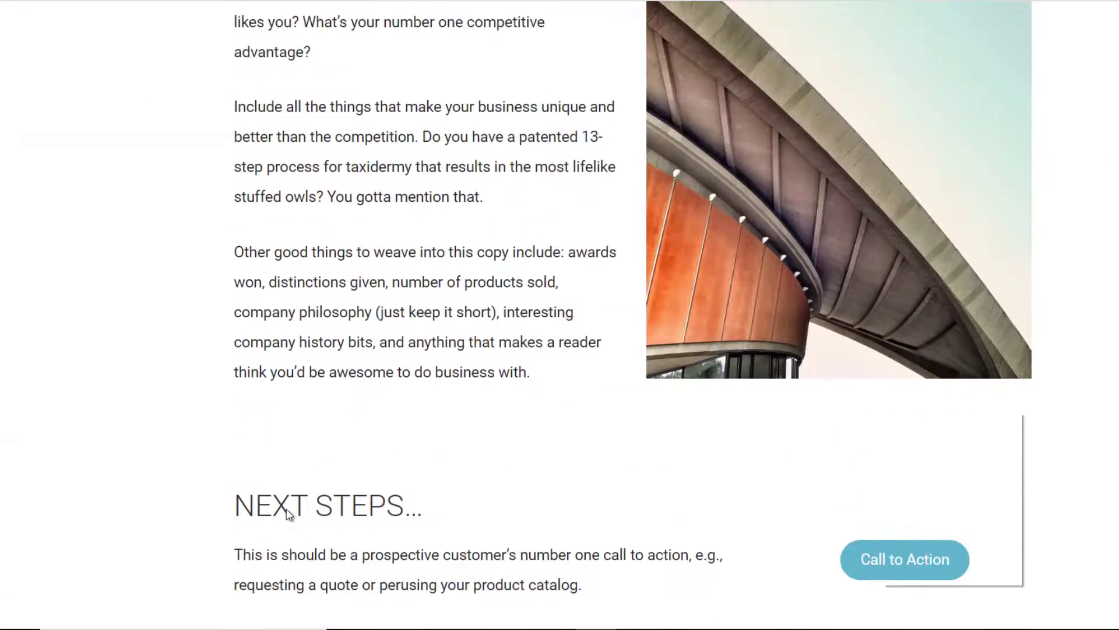
scroll(479, 511, "down", 18)
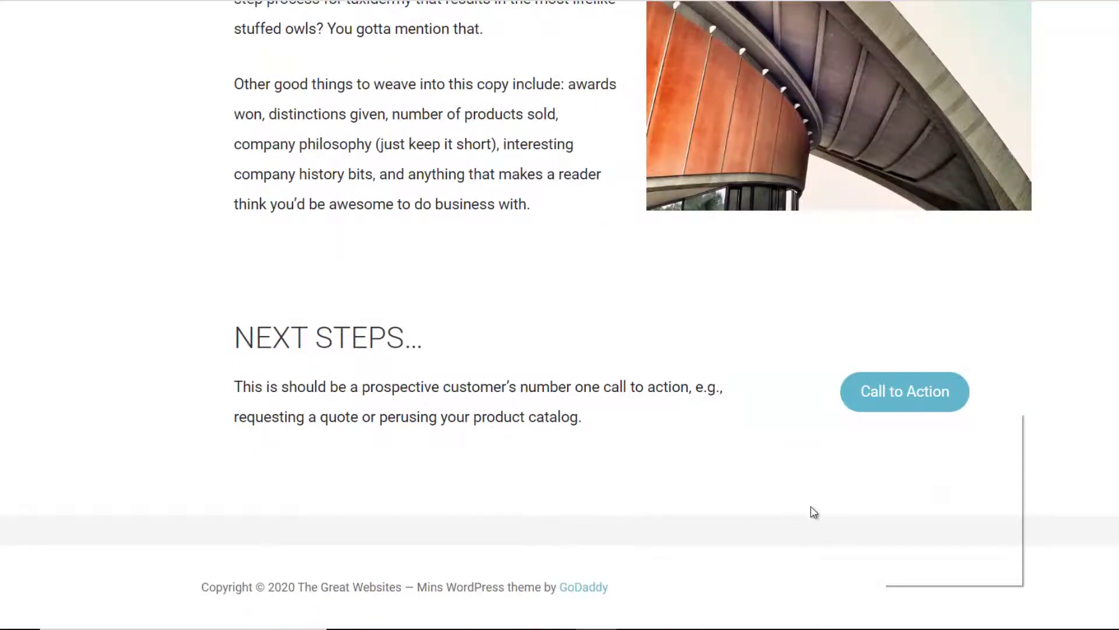
scroll(815, 512, "up", 20)
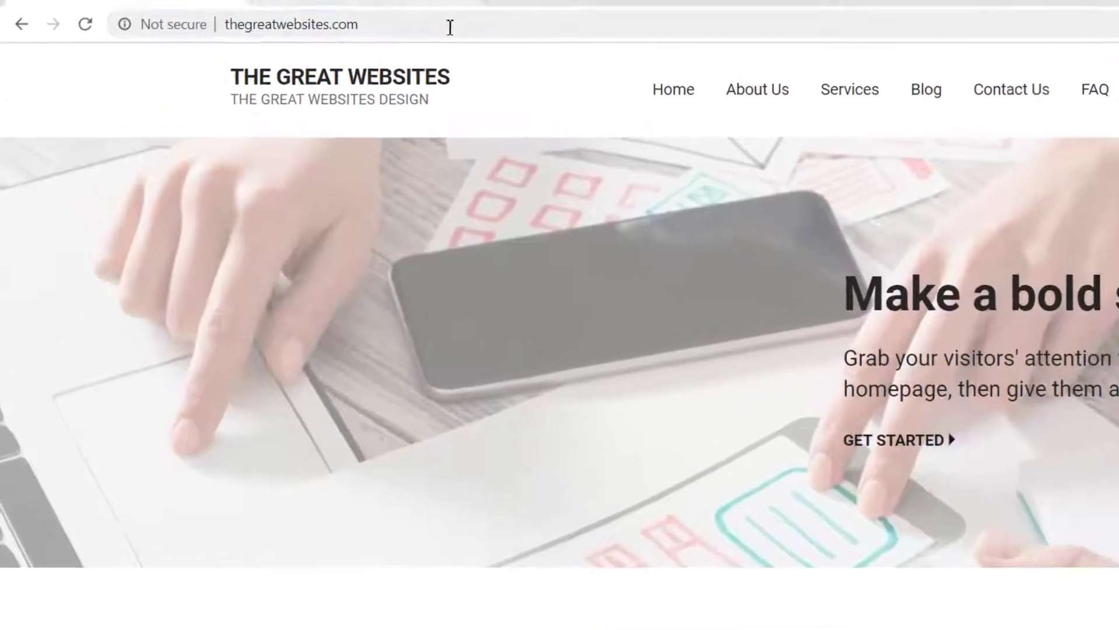
Append /# to the homepage address and load thegreatwebsites.com/#.
left_click(450, 28)
left_click(450, 28)
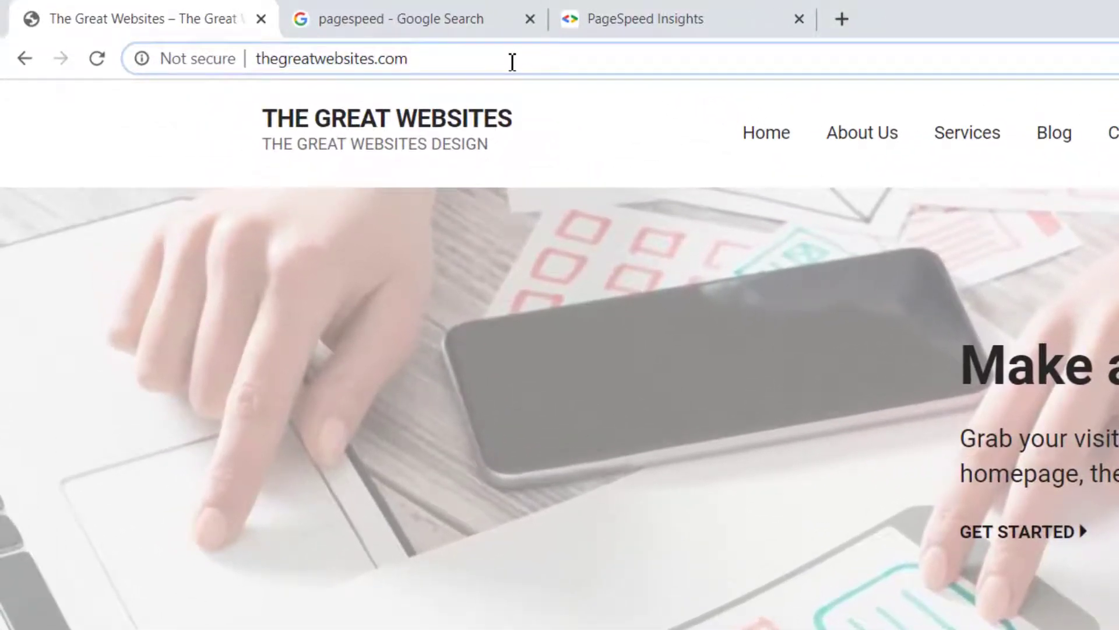
type("/#")
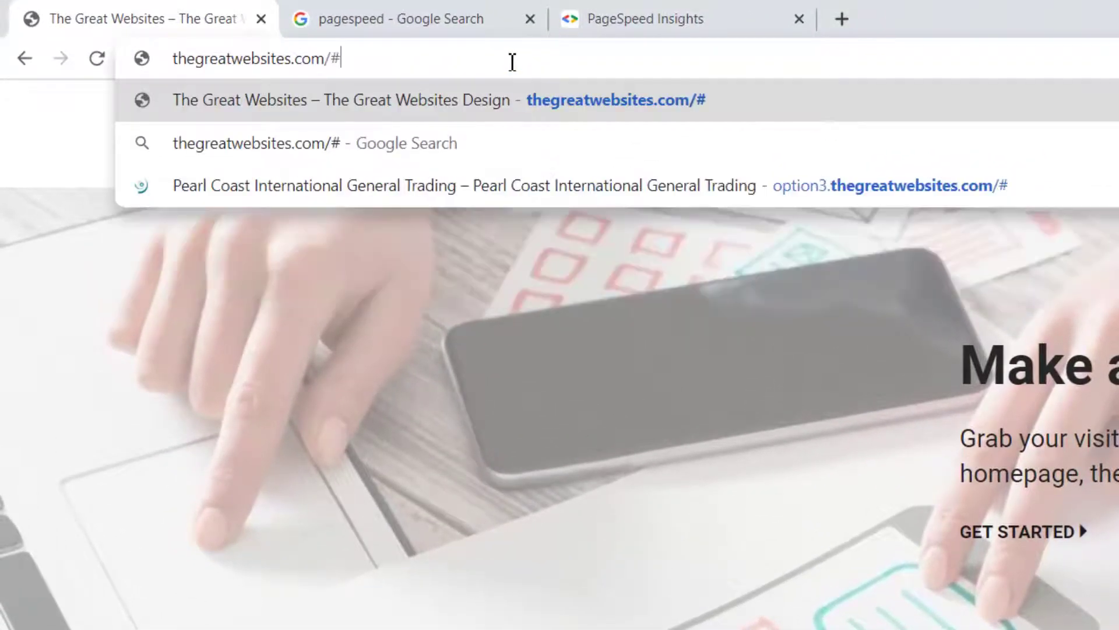
key("Return")
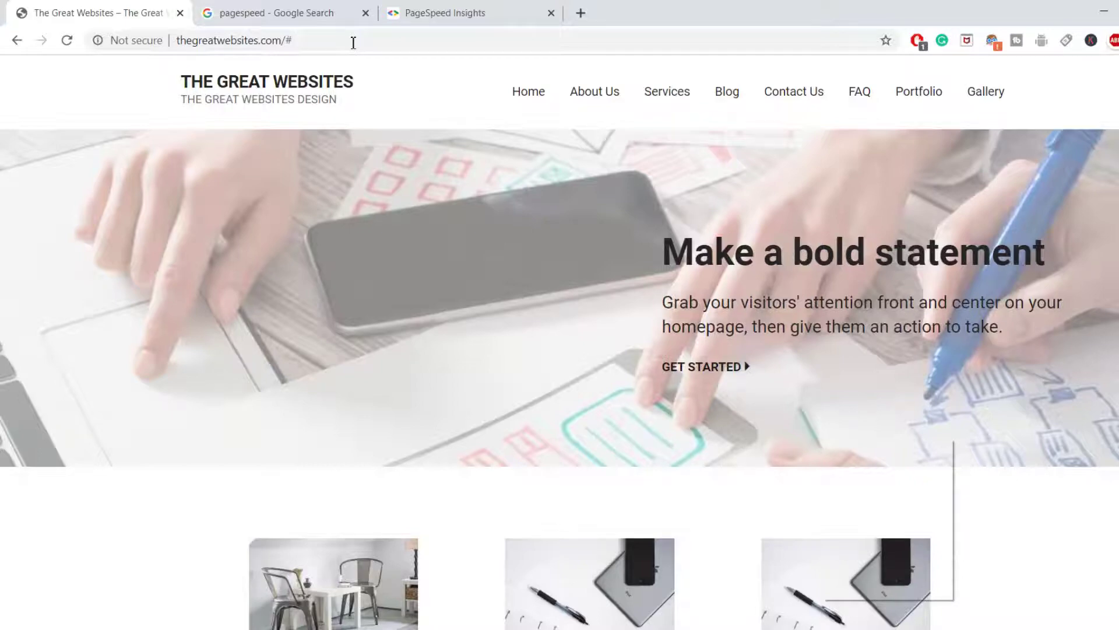
Look again at the mobile PageSpeed report and the homepage, ending on the PageSpeed report.
left_click(430, 12)
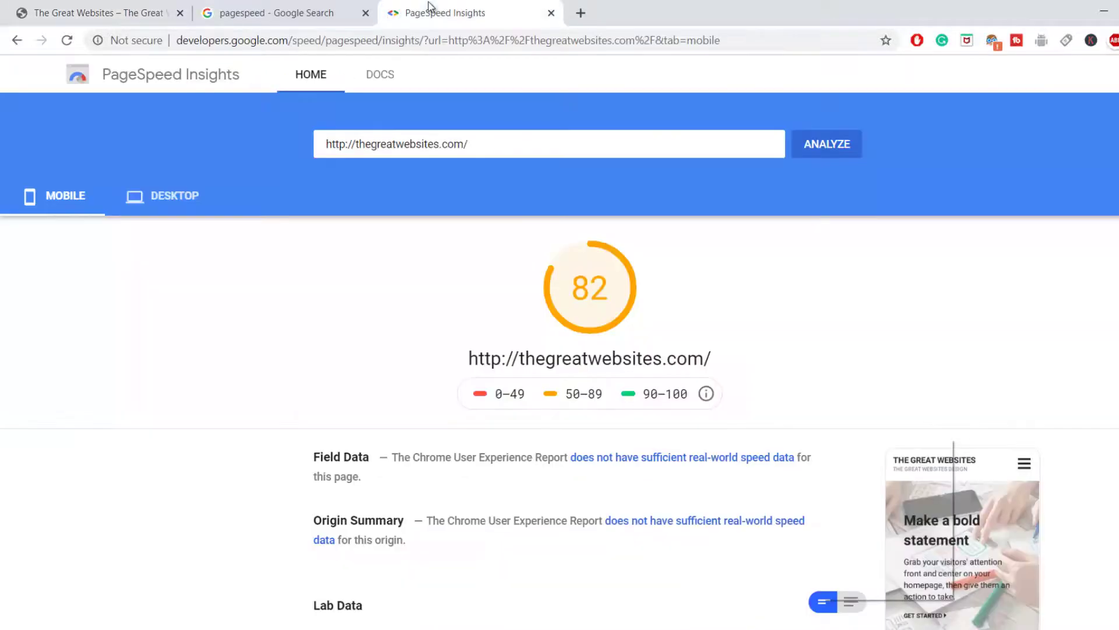
left_click(134, 12)
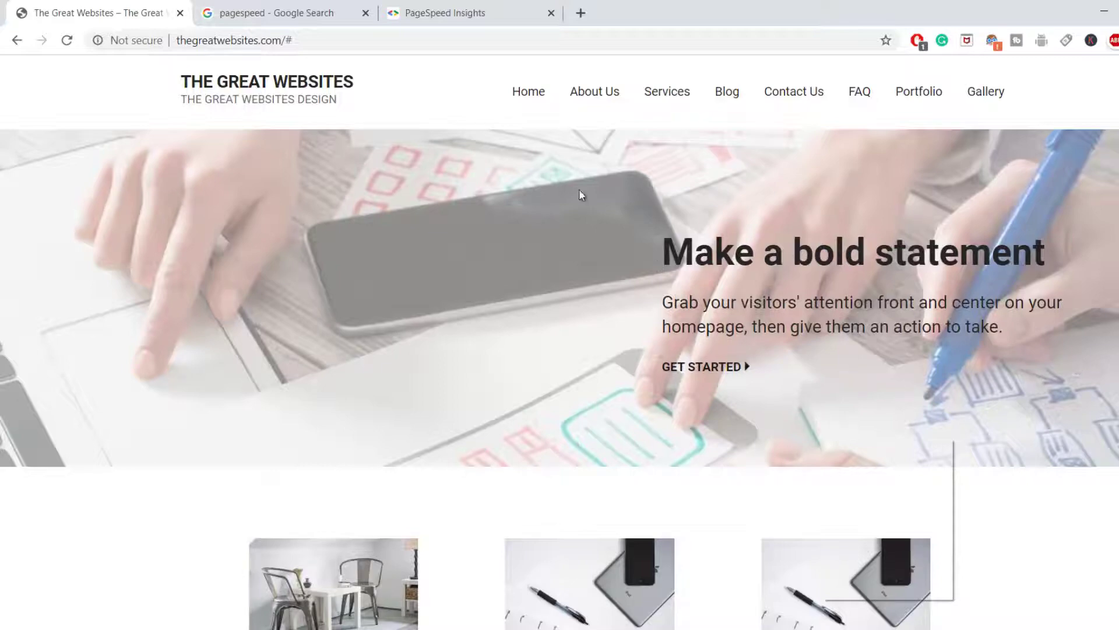
left_click(491, 9)
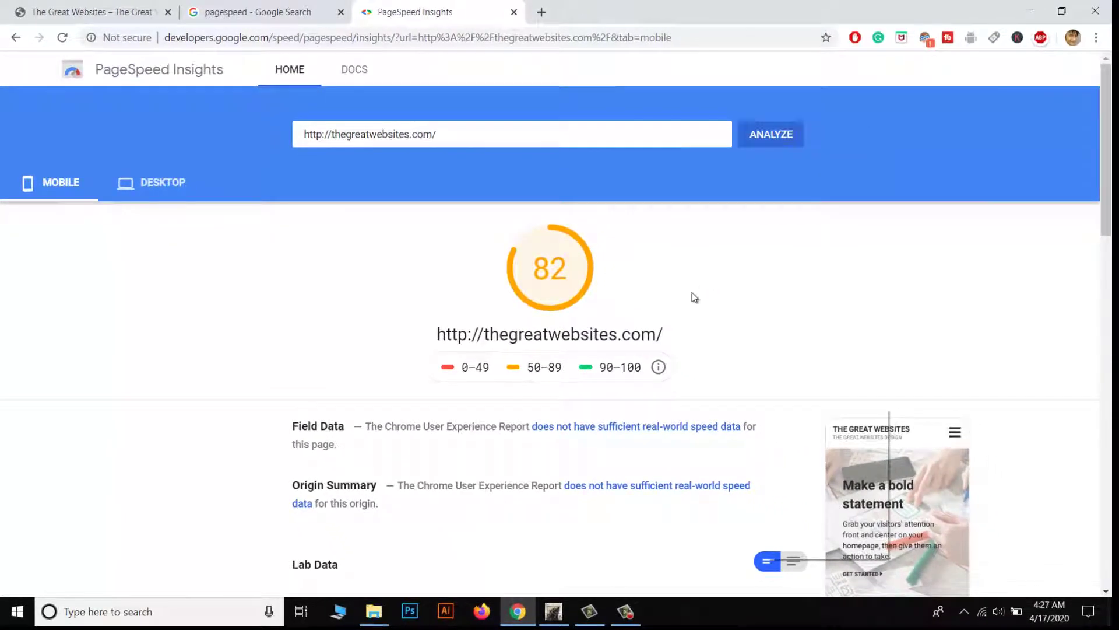
Launch Firefox and Microsoft Edge, and close both browsers again.
left_click(481, 610)
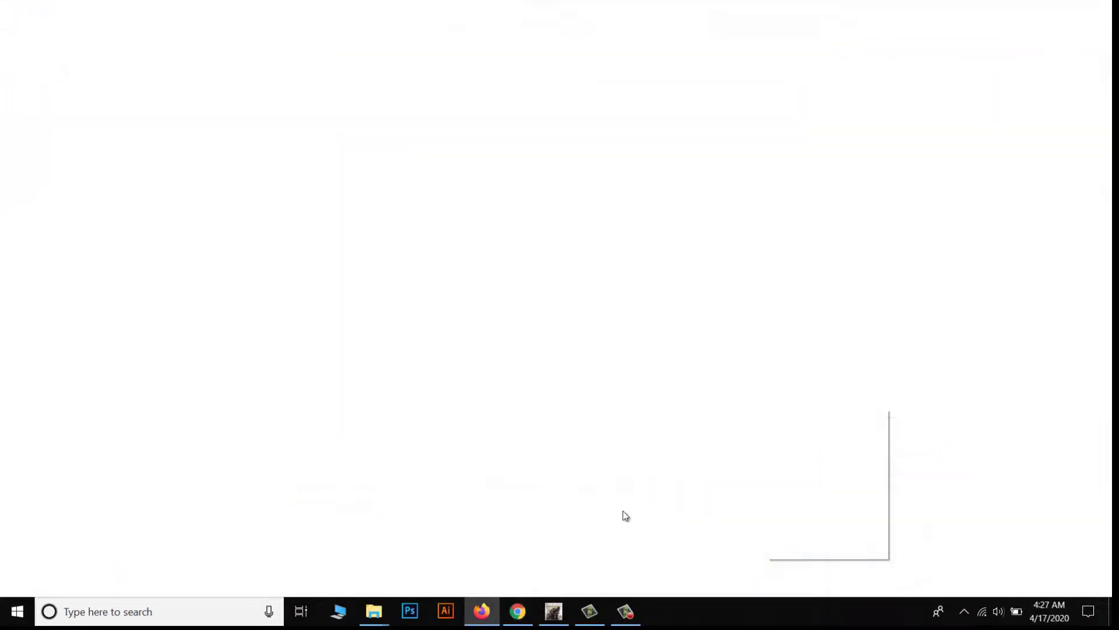
left_click(146, 611)
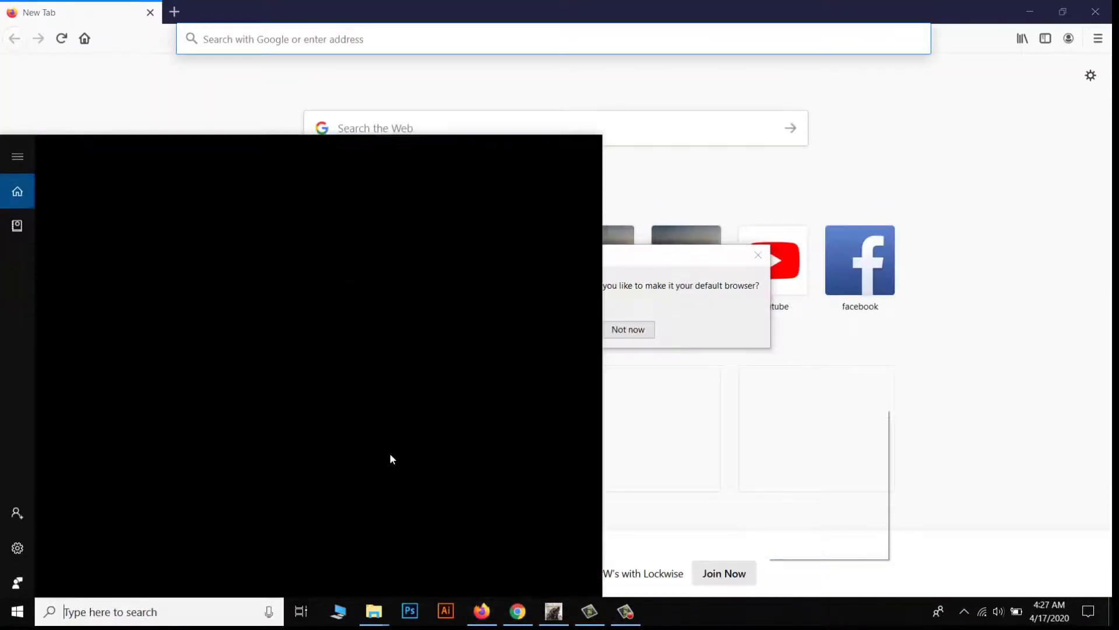
type("ed")
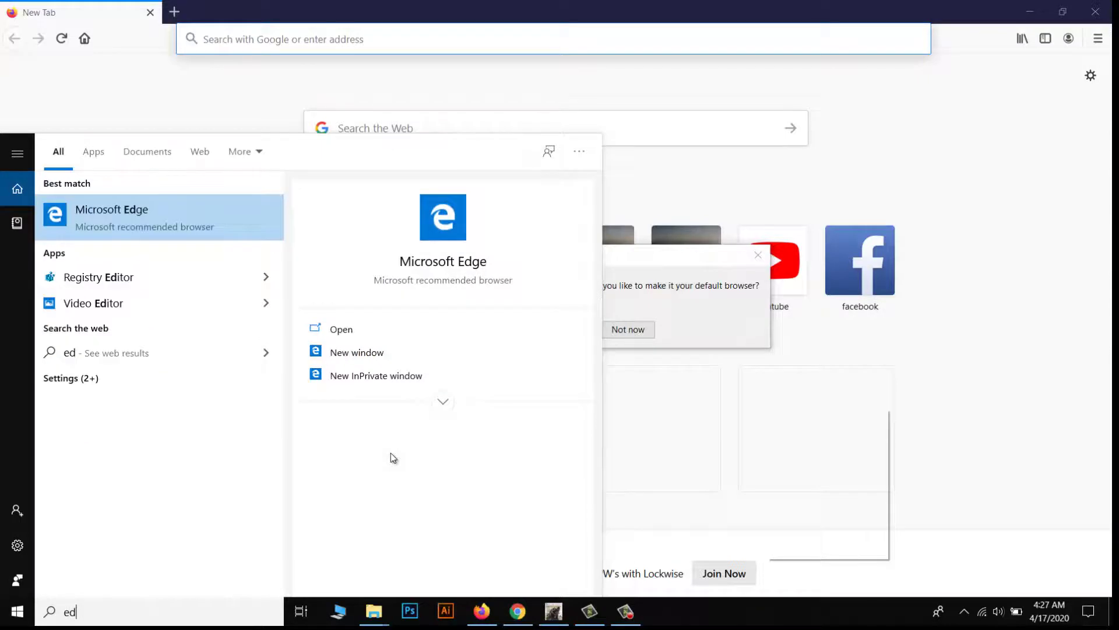
key("Return")
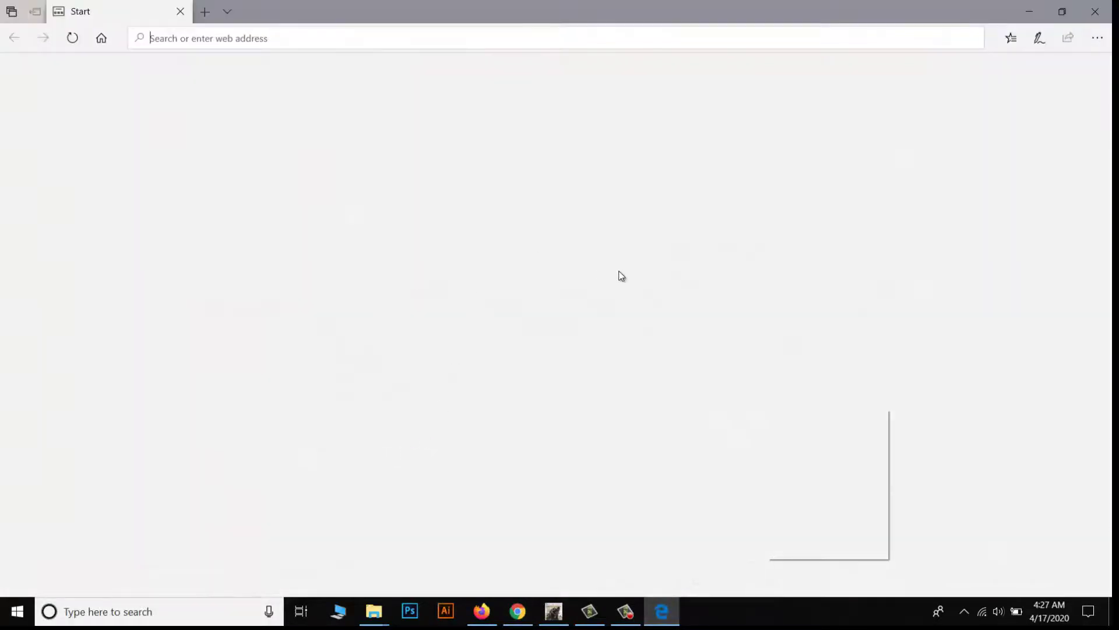
left_click(1095, 11)
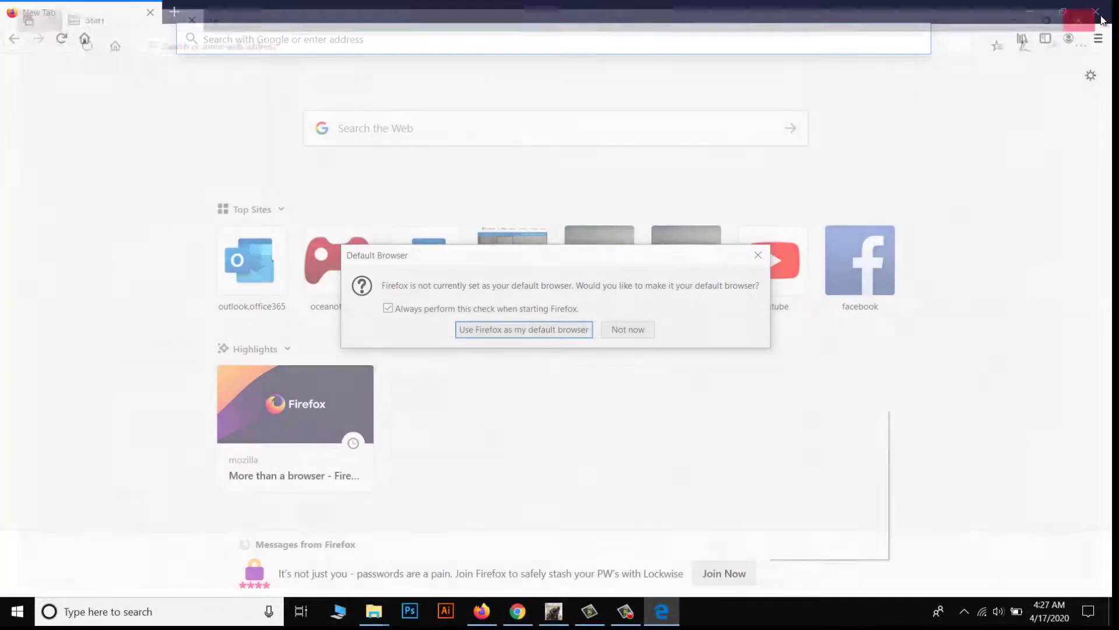
left_click(641, 332)
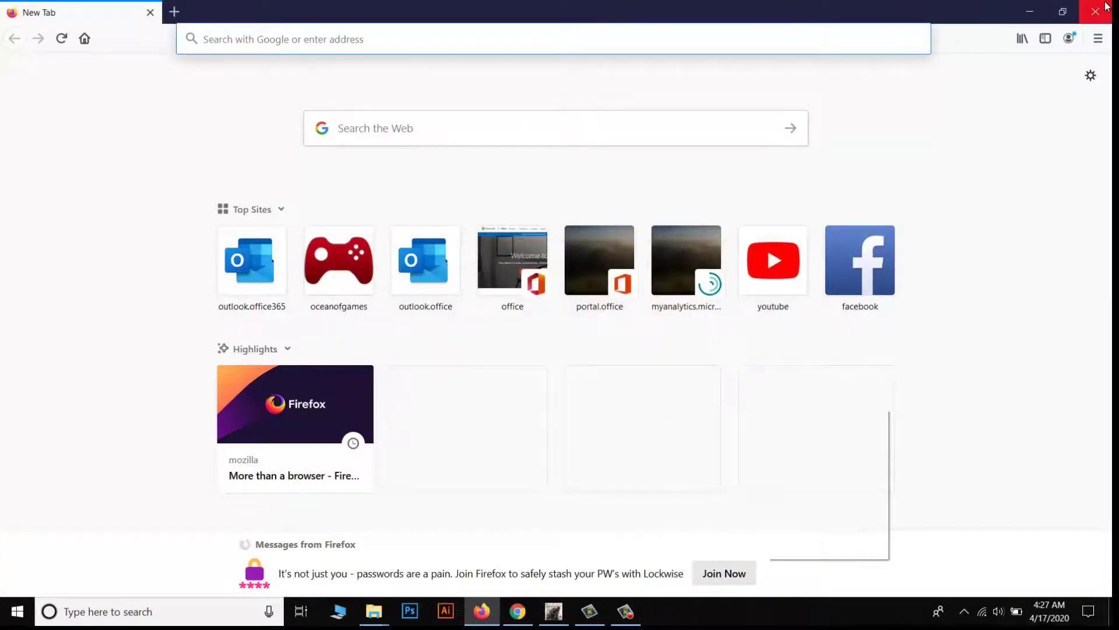
left_click(1095, 11)
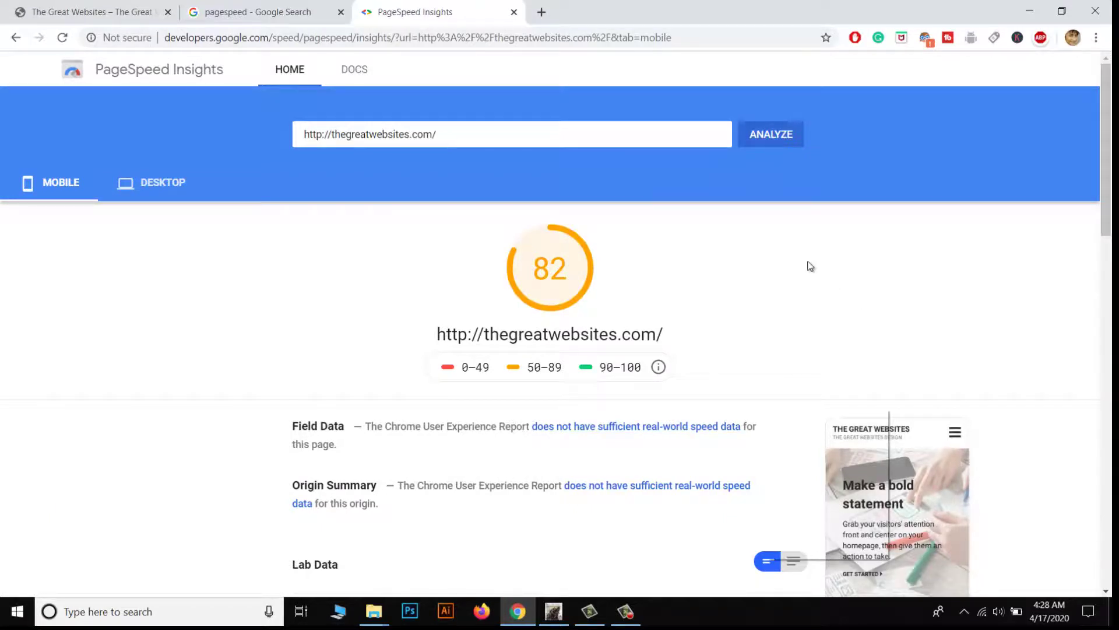
Search Google for "browser stack" in a new tab and open the BrowserStack website.
left_click(541, 7)
type("bro")
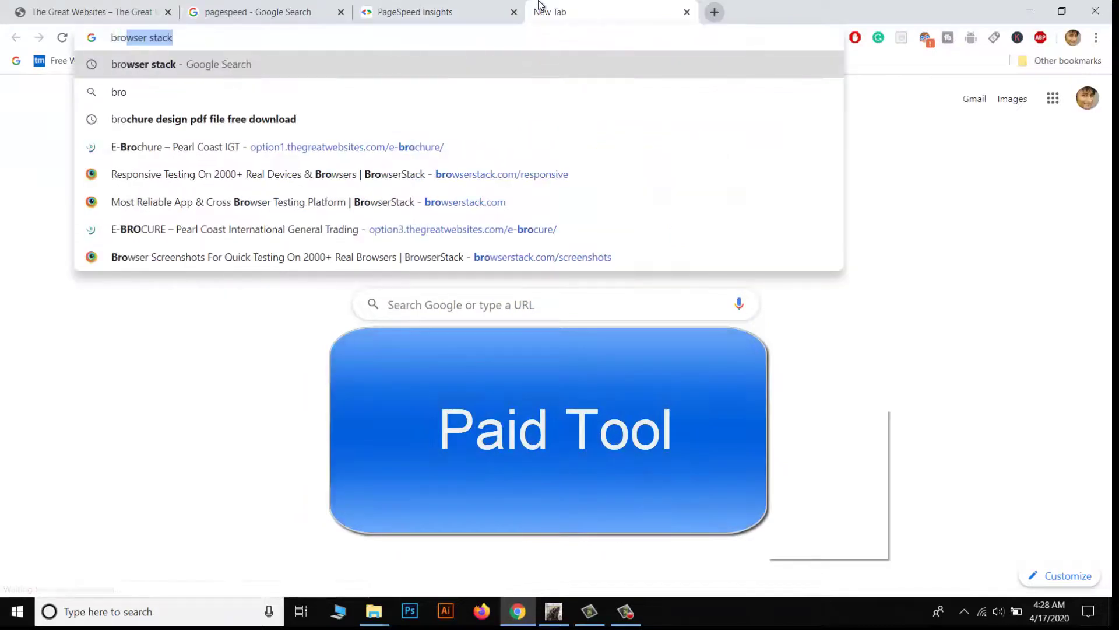
key("Return")
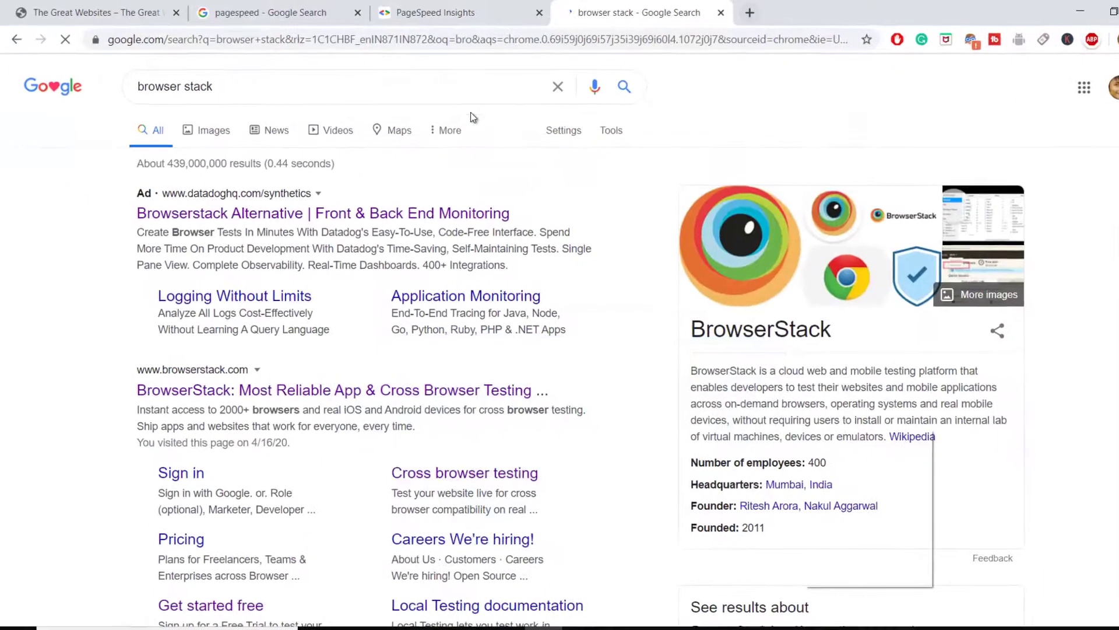
left_click(361, 391)
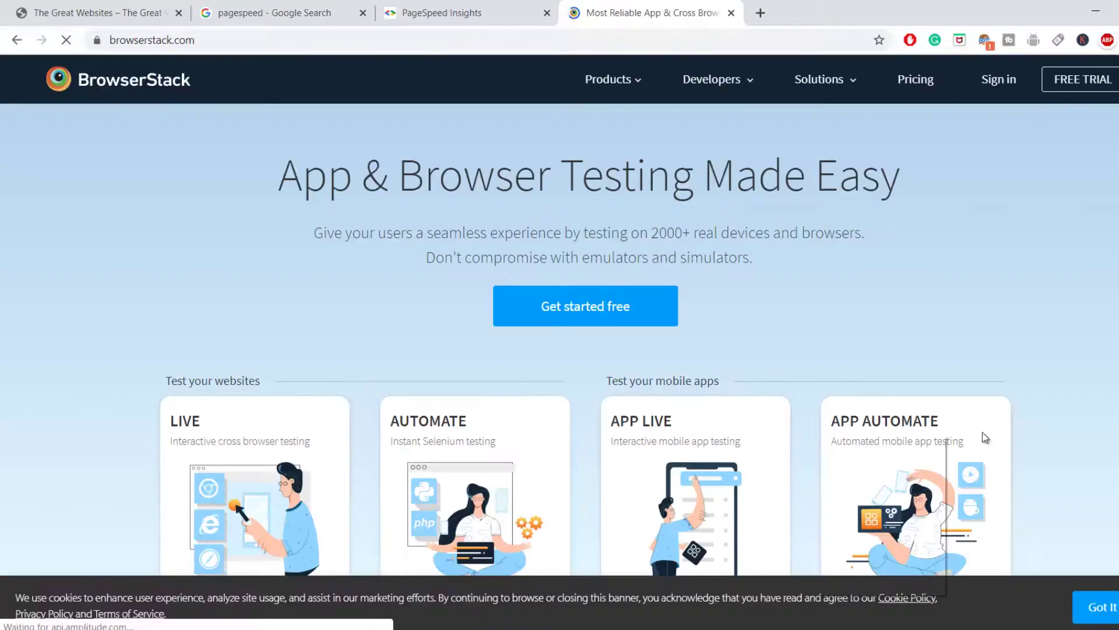
Look through BrowserStack's homepage, including its website and mobile app testing products.
scroll(1072, 378, "down", 3)
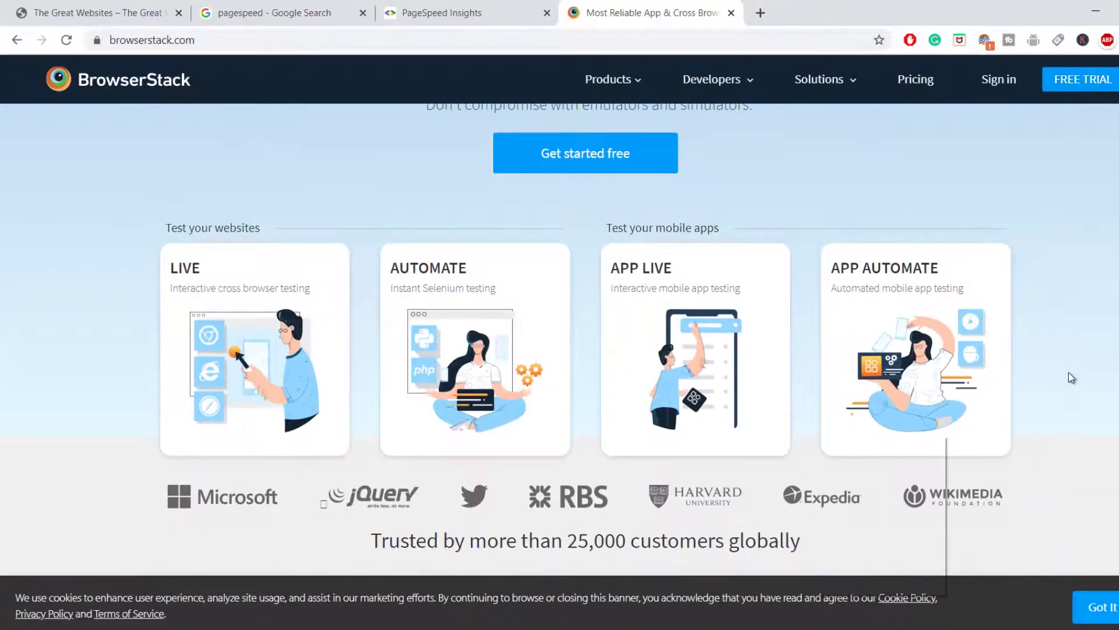
scroll(1072, 378, "up", 3)
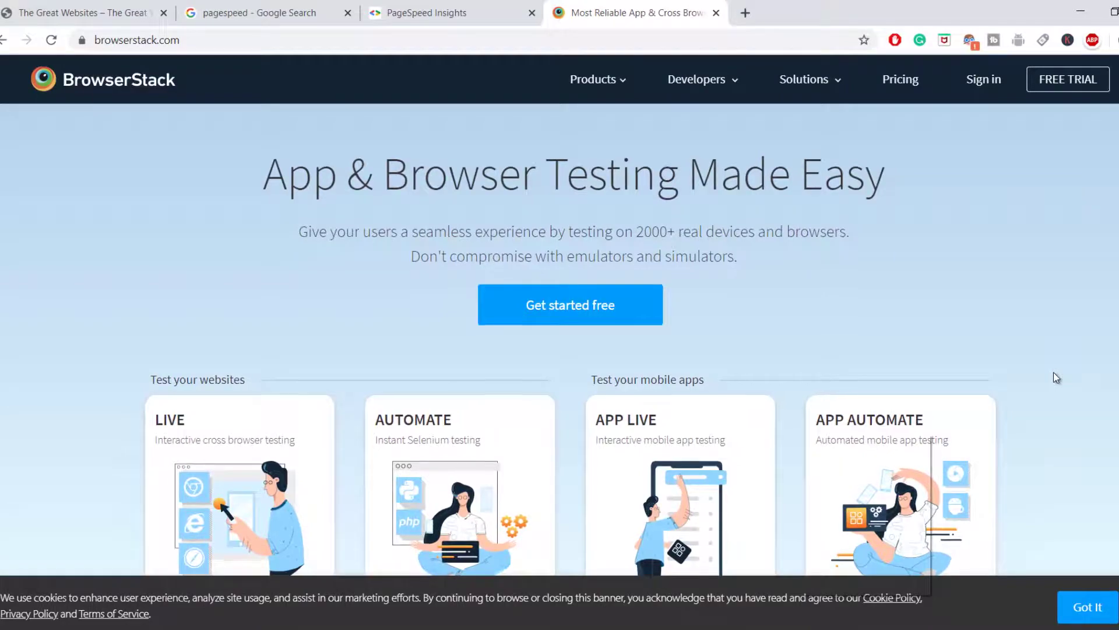
scroll(1054, 373, "down", 8)
scroll(1054, 373, "up", 8)
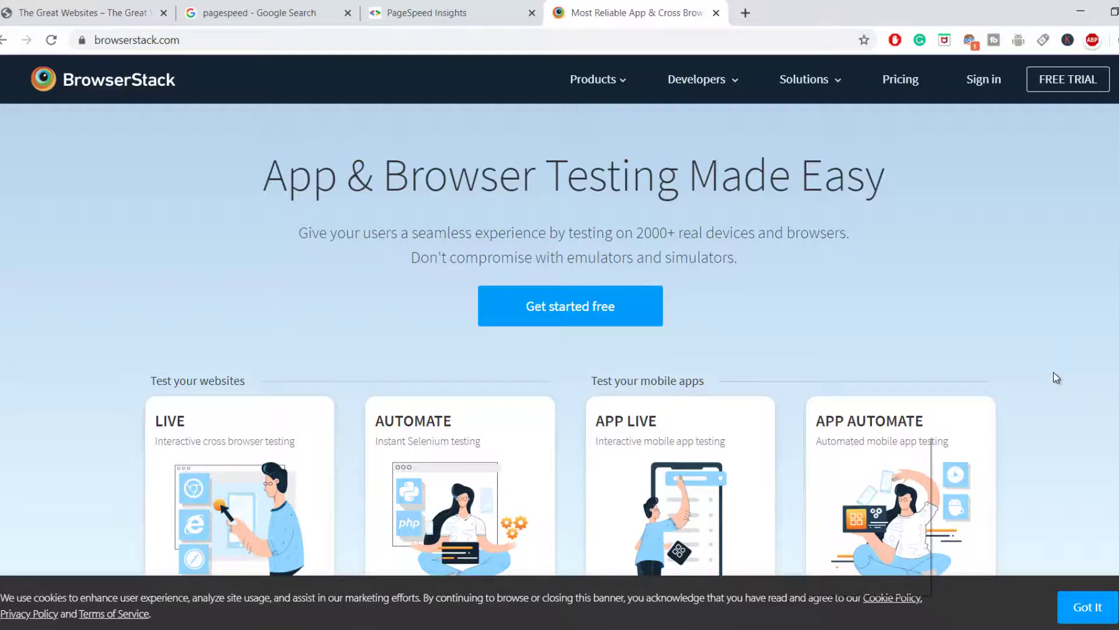
scroll(1054, 372, "down", 5)
scroll(1054, 372, "up", 5)
Open BrowserStack's Screenshots tool and look through the available iOS and Android device combinations.
mouse_move(595, 82)
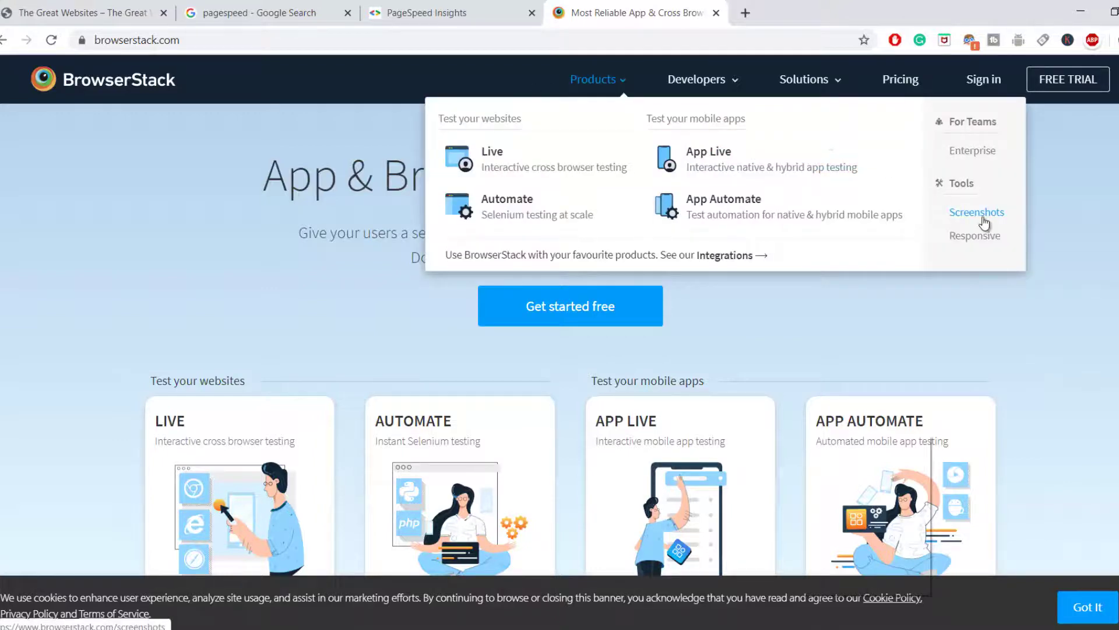
left_click(983, 219)
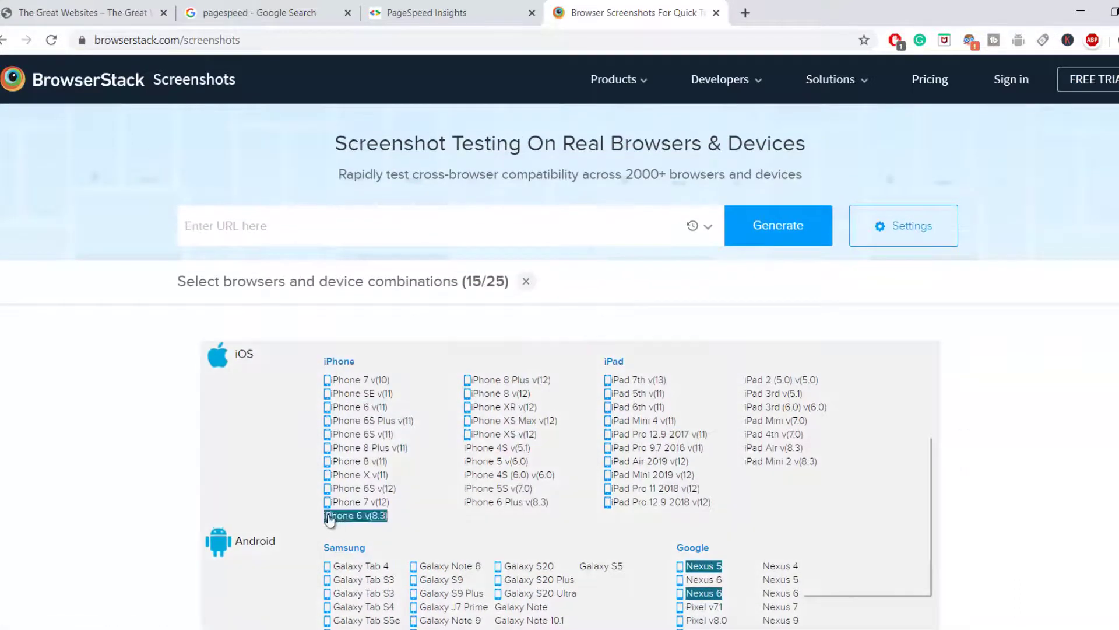
scroll(1050, 440, "down", 4)
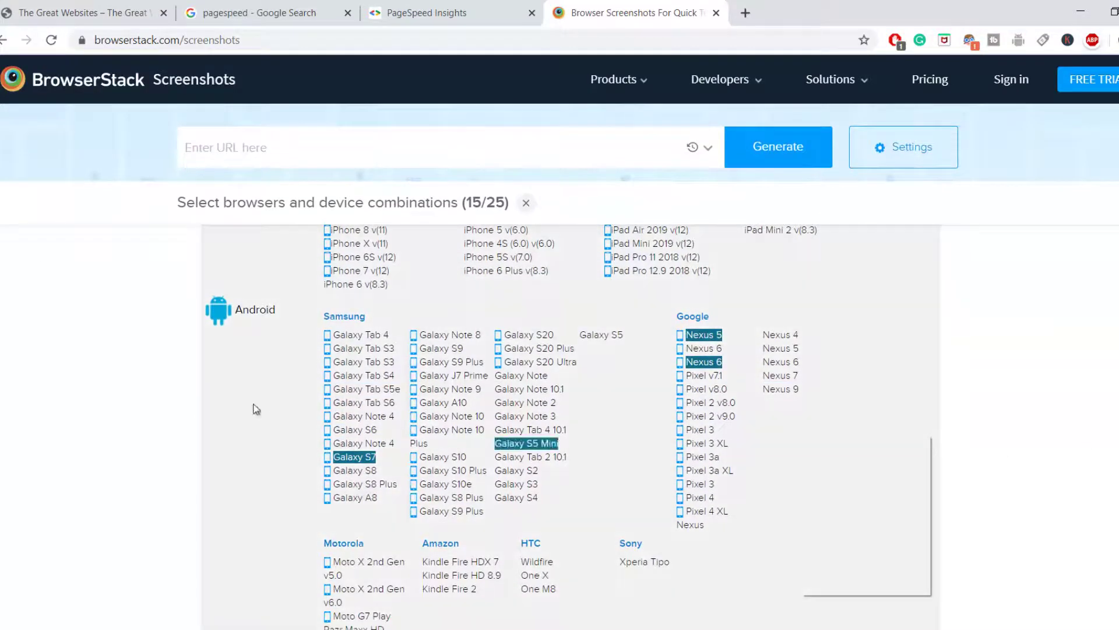
Look through the Windows browser combinations, from Windows 10 to Windows XP, including Edge, Internet Explorer, Chrome, Firefox and Opera versions.
scroll(1093, 373, "down", 5)
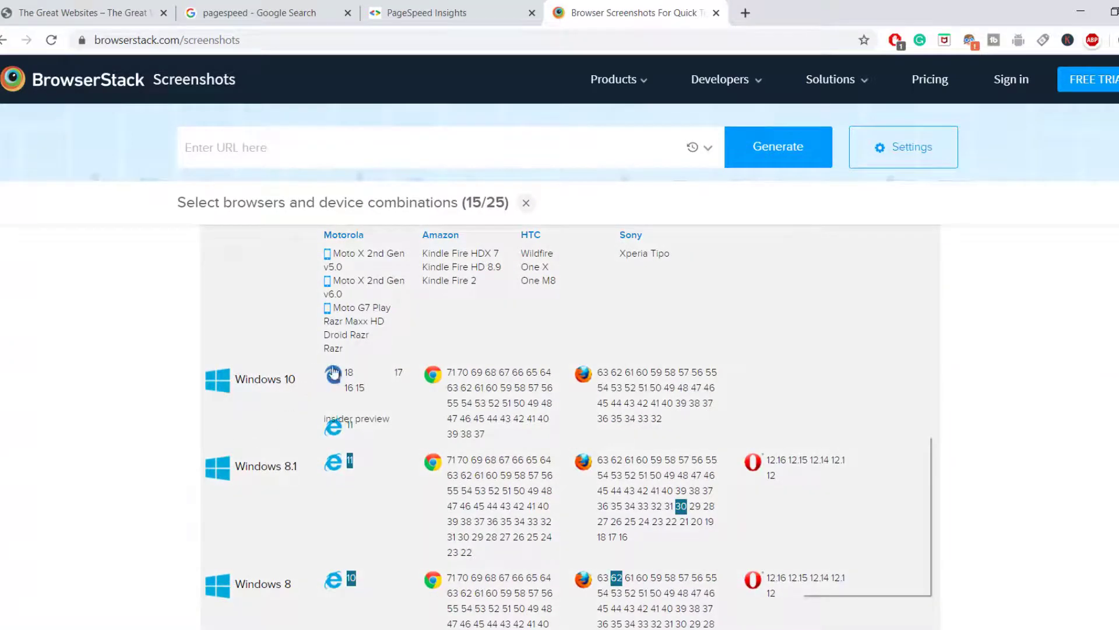
left_click(401, 371)
left_click(399, 372)
left_click(600, 369)
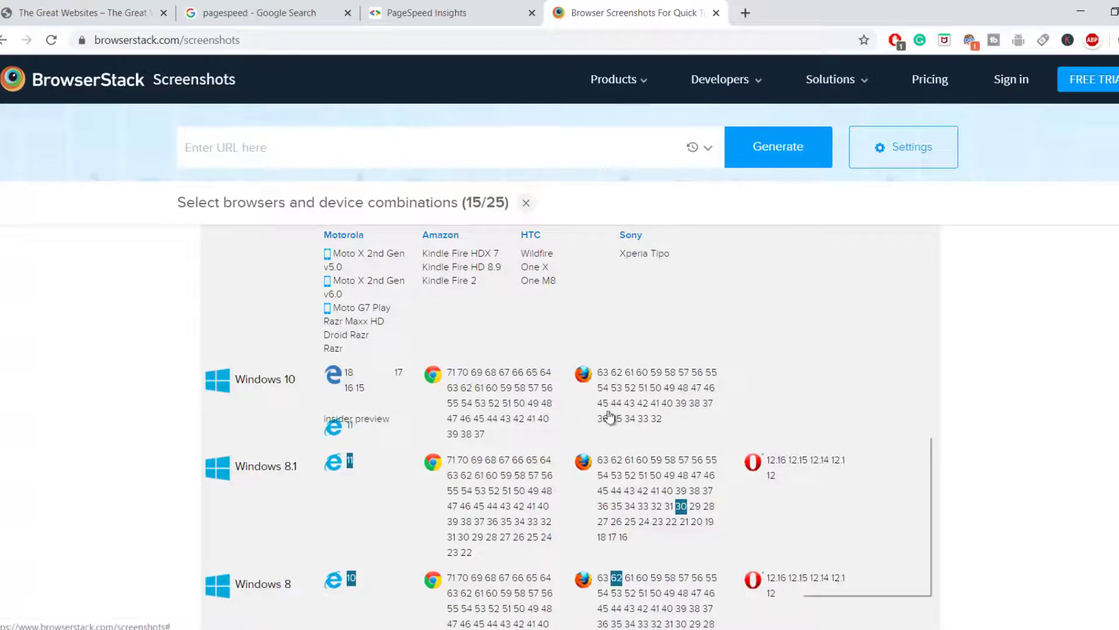
scroll(559, 367, "down", 1)
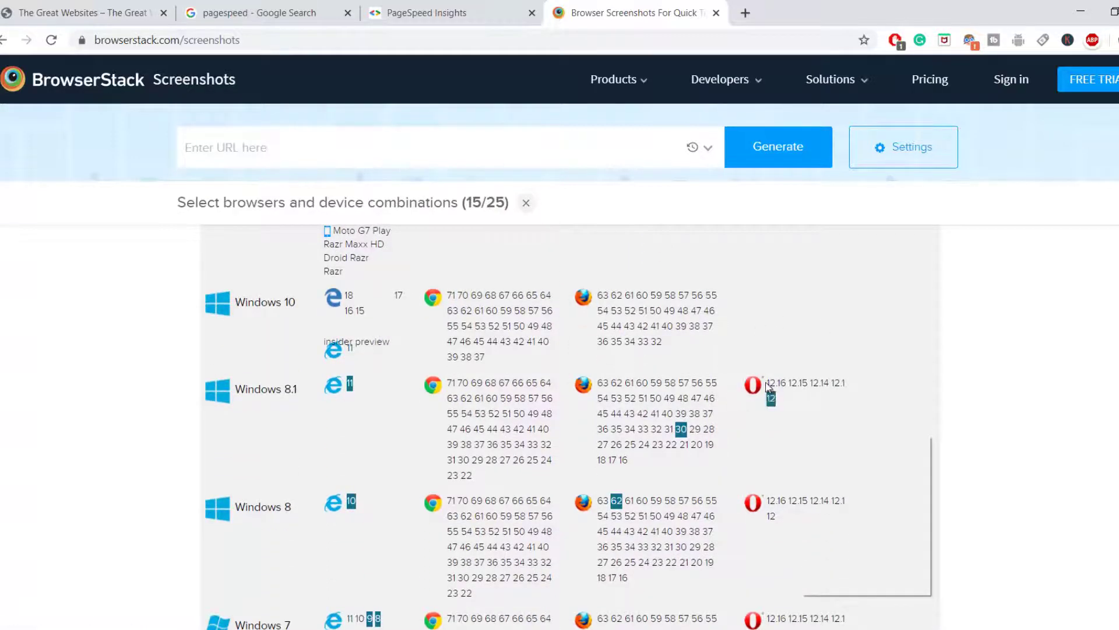
scroll(817, 431, "down", 2)
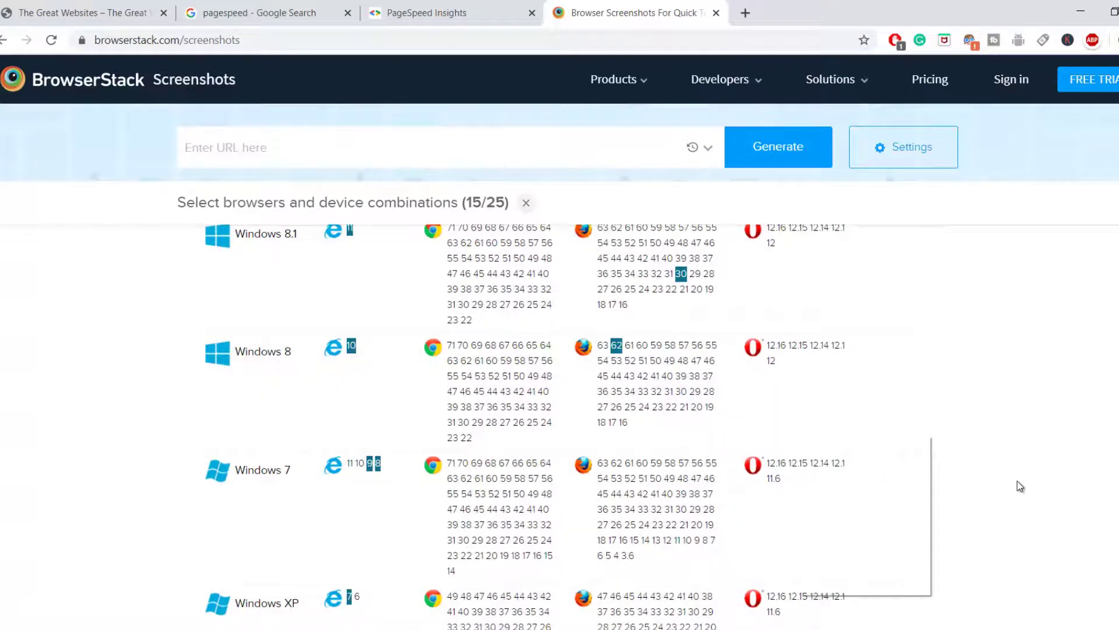
scroll(1017, 481, "down", 1)
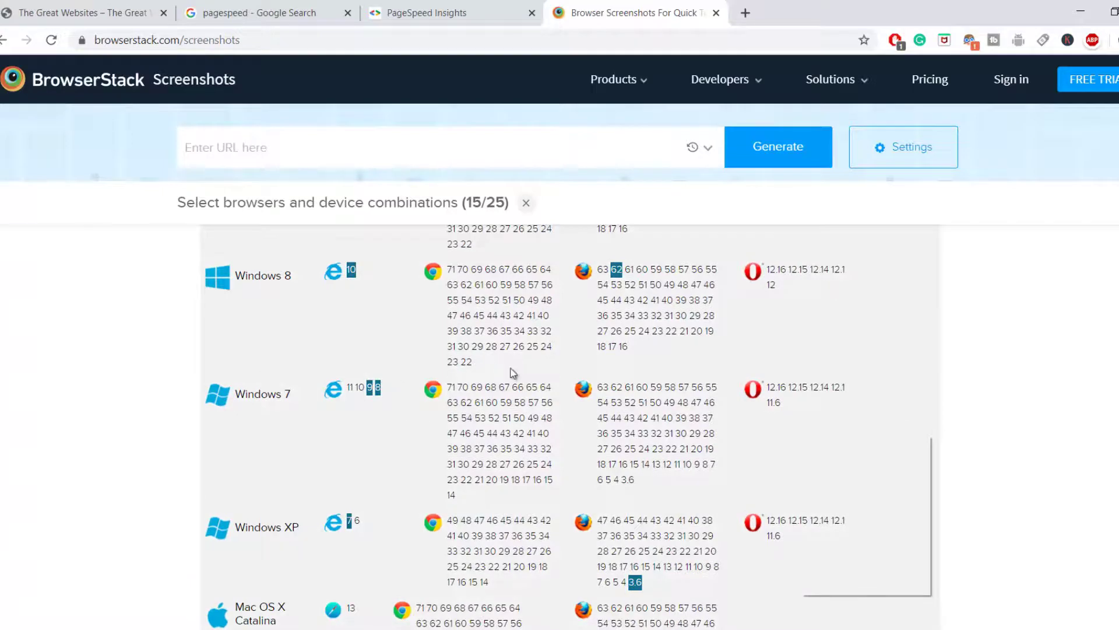
Look through the Mac OS X browser combinations from Catalina to Snow Leopard and the FAQ headings, and return to the page's beginning.
scroll(1044, 442, "down", 2)
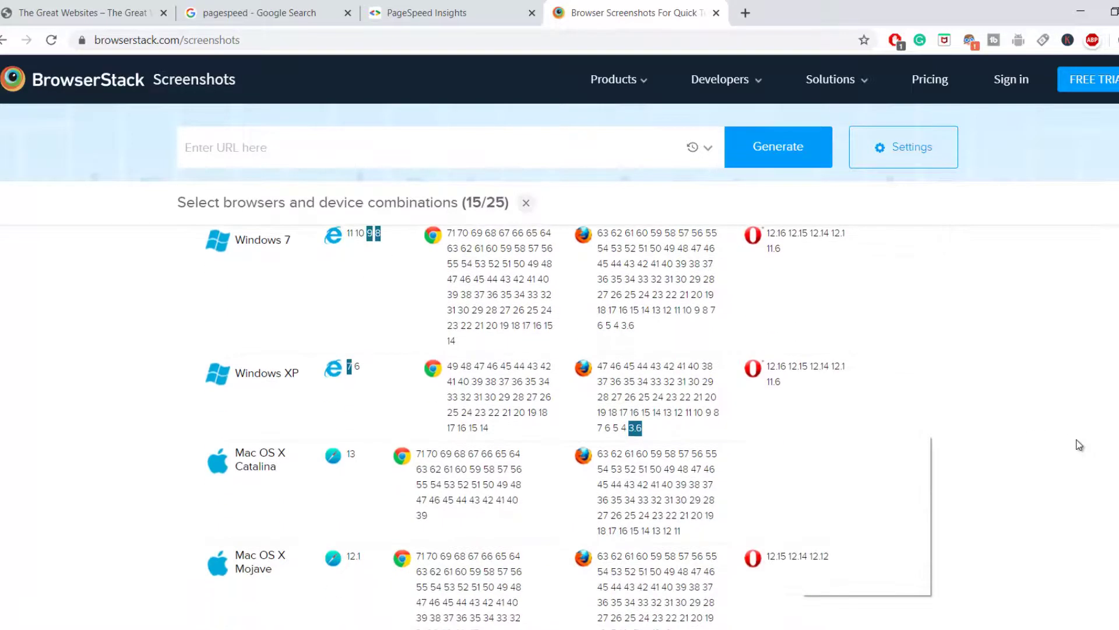
scroll(1079, 445, "down", 1)
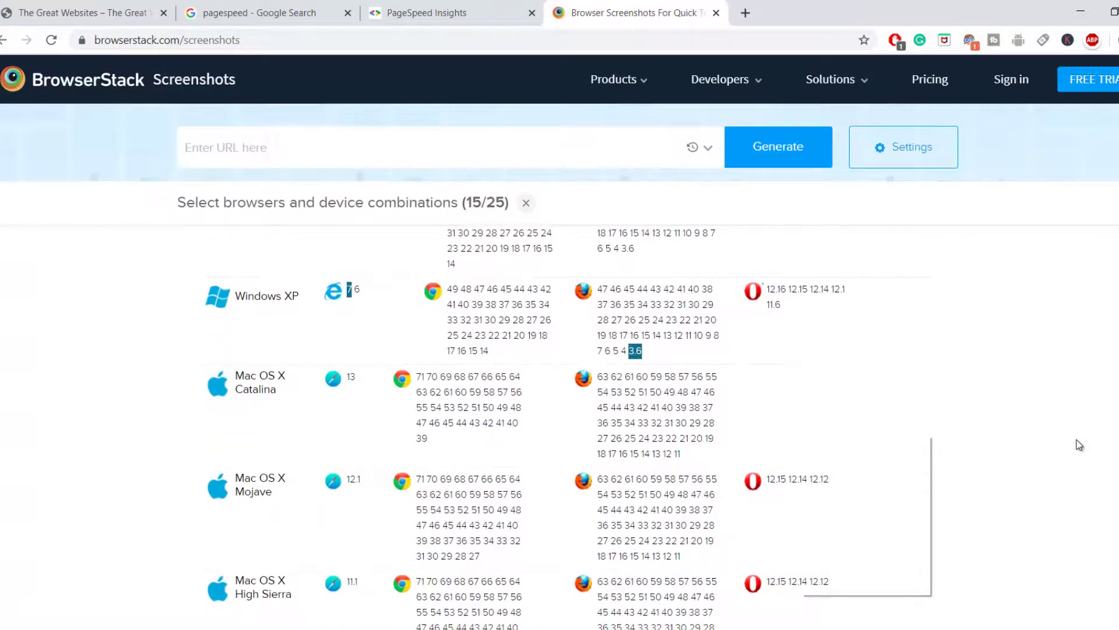
scroll(1079, 445, "down", 1)
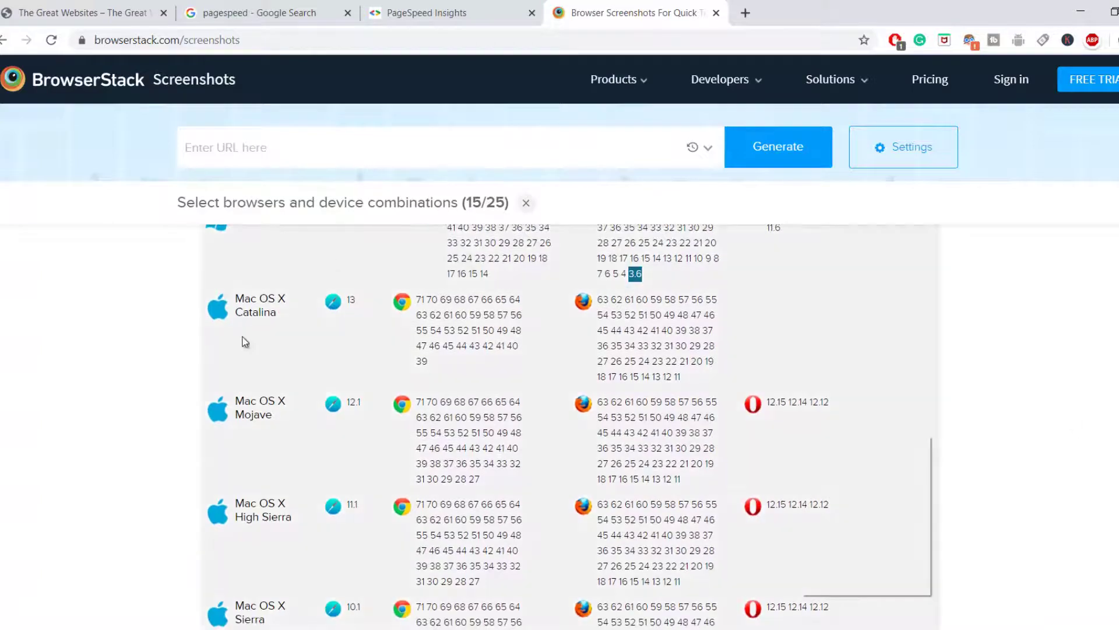
scroll(245, 342, "down", 10)
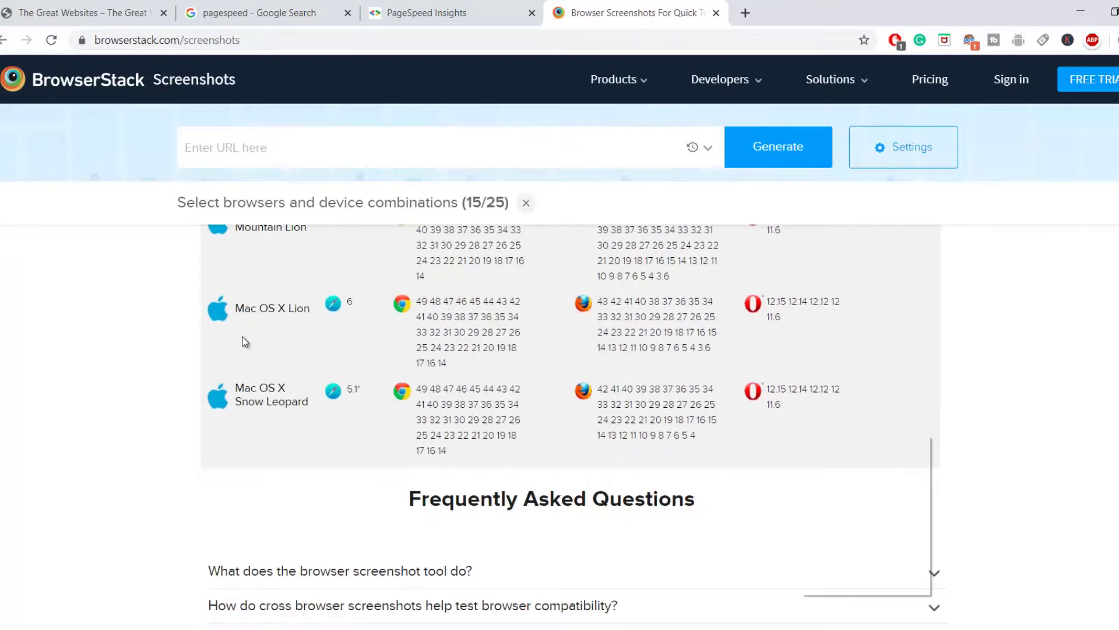
scroll(245, 343, "down", 4)
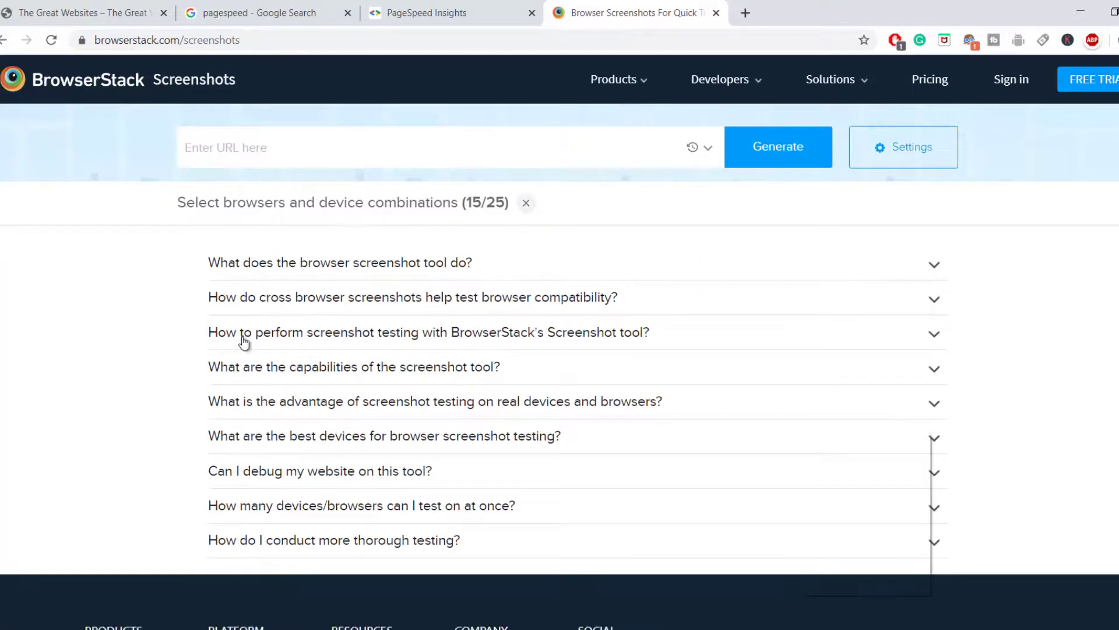
scroll(244, 343, "up", 15)
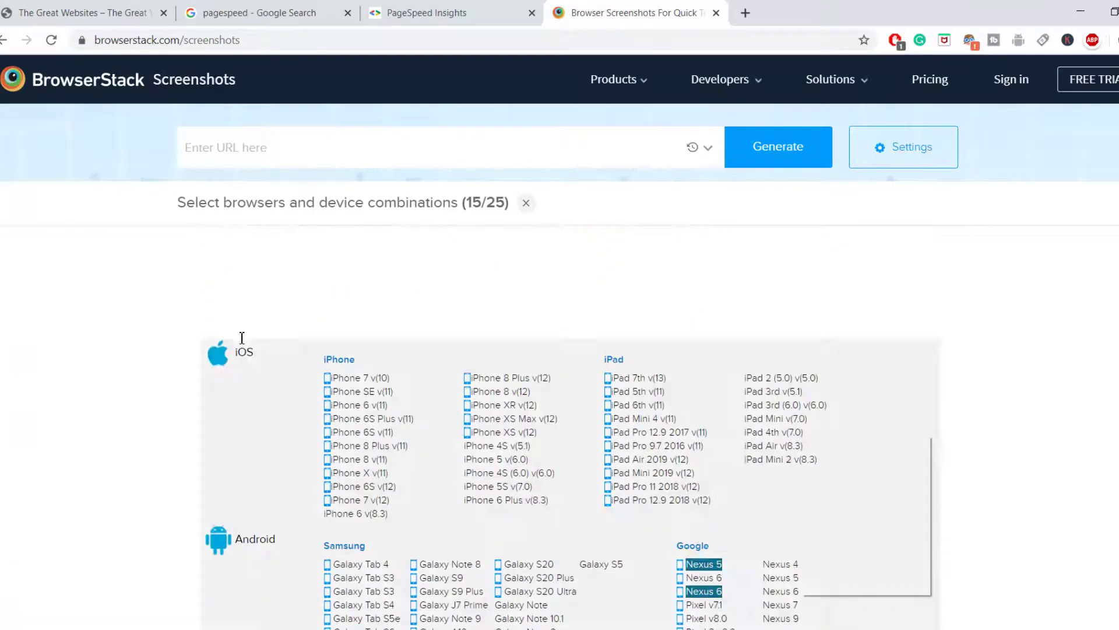
scroll(241, 337, "up", 1)
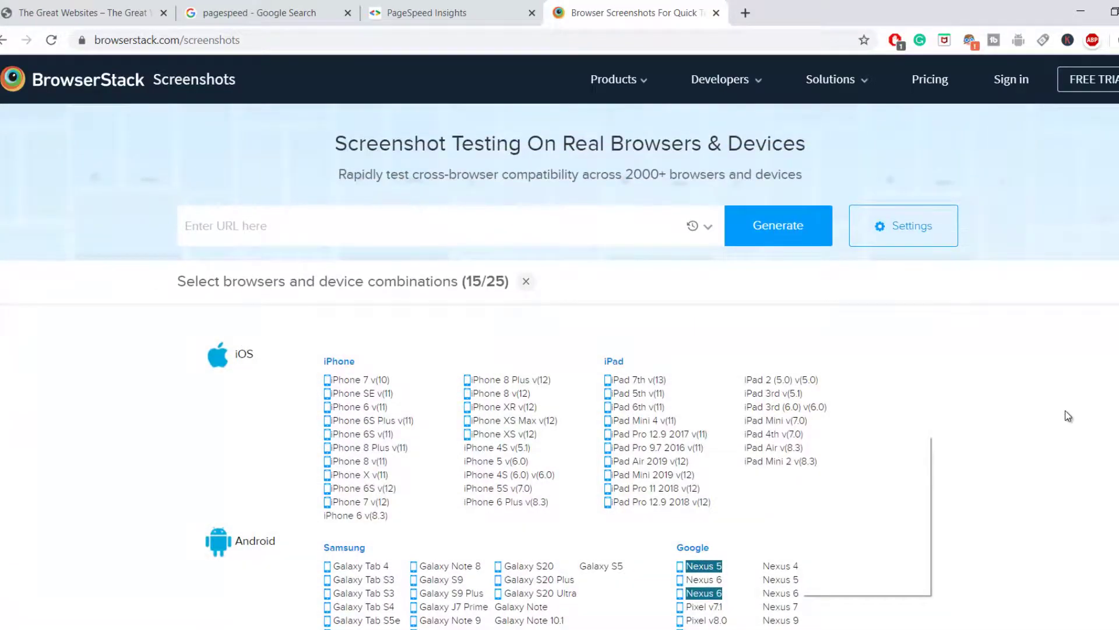
mouse_move(605, 81)
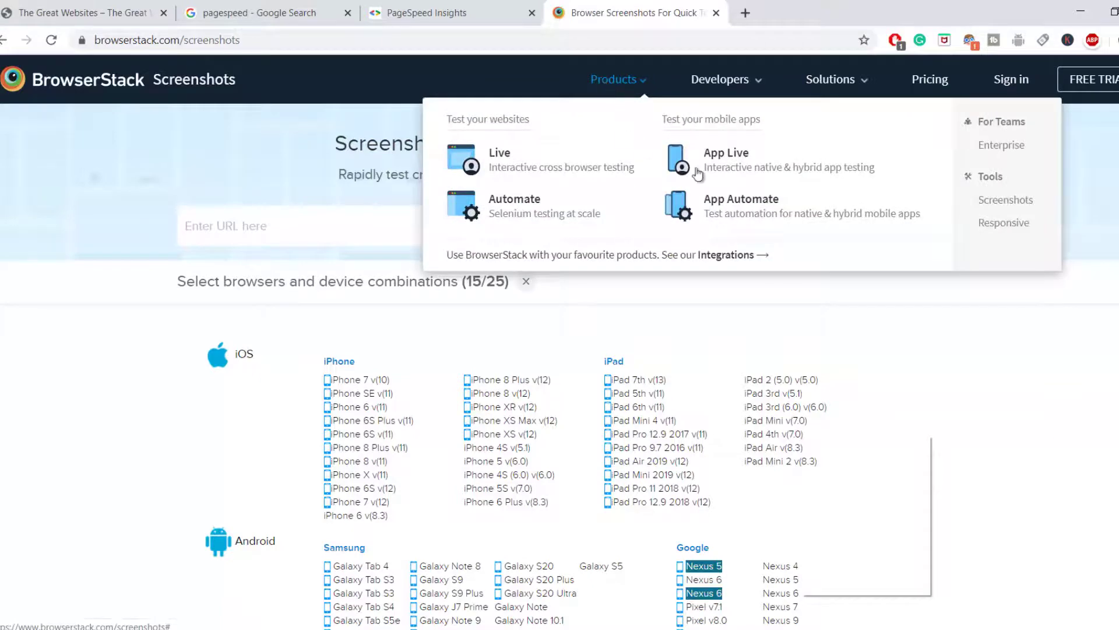
left_click(1009, 226)
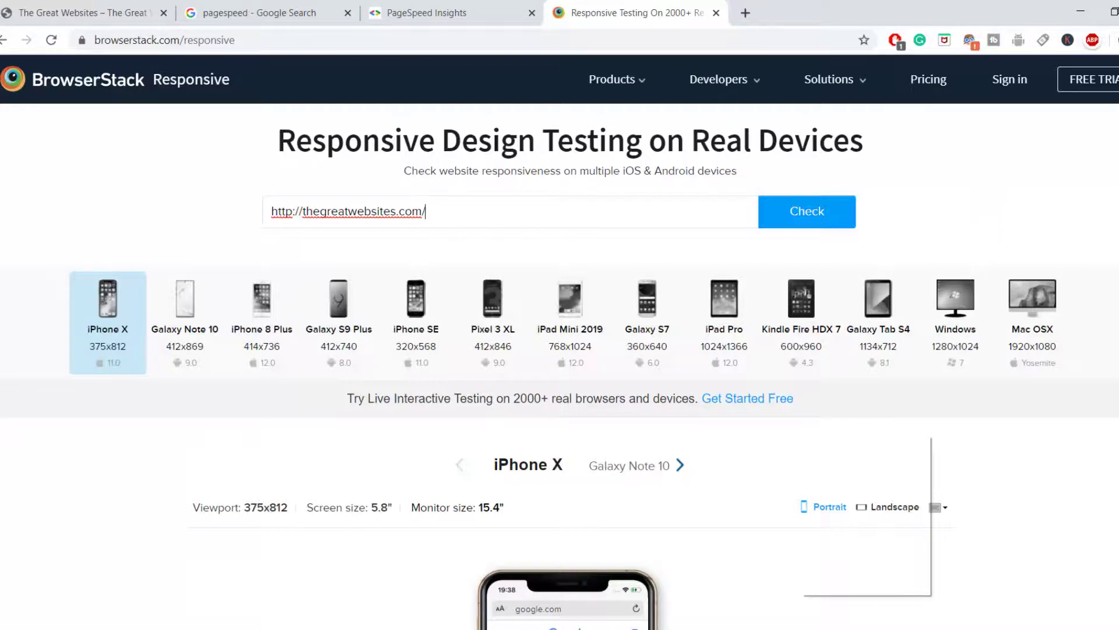
scroll(355, 408, "down", 5)
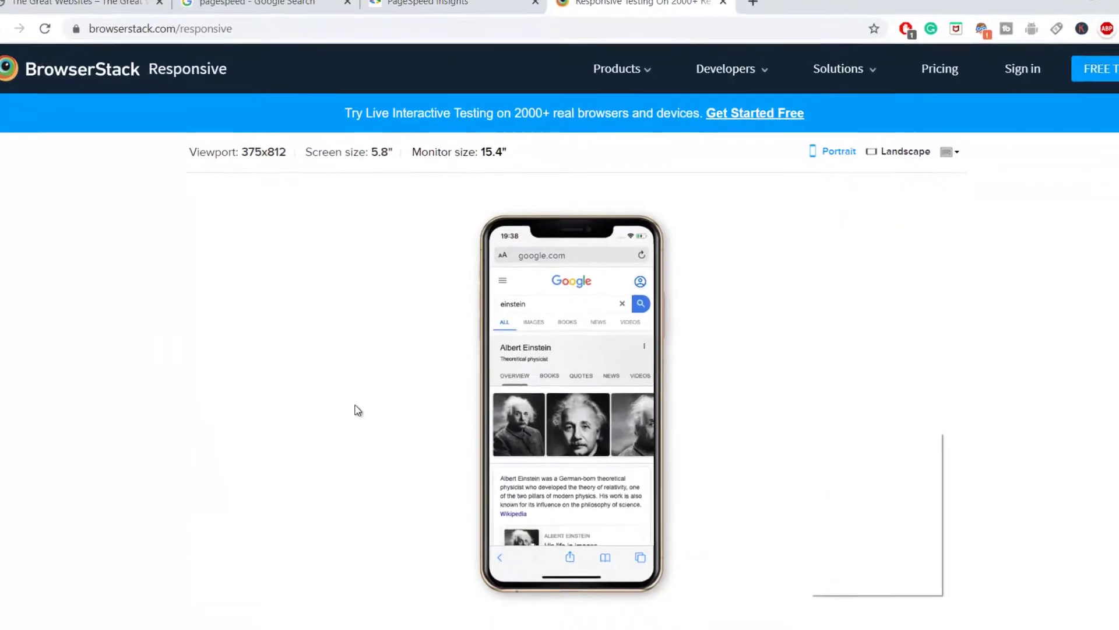
scroll(547, 418, "up", 3)
Switch the responsive preview to the Galaxy Note 10 and examine the page on that device.
left_click(188, 107)
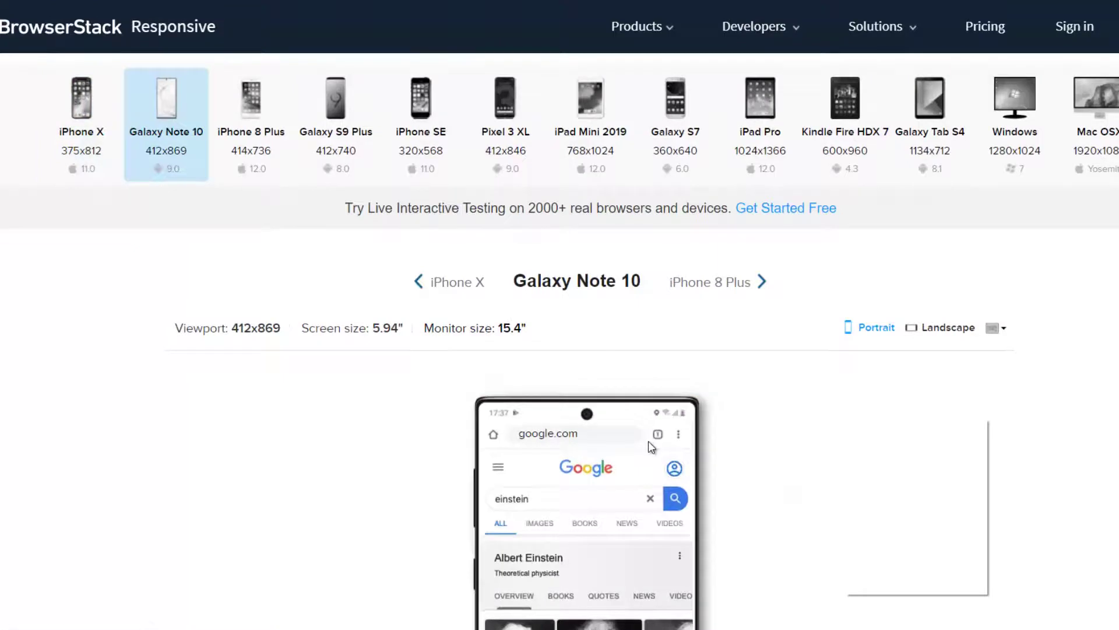
scroll(648, 441, "down", 2)
scroll(901, 428, "down", 5)
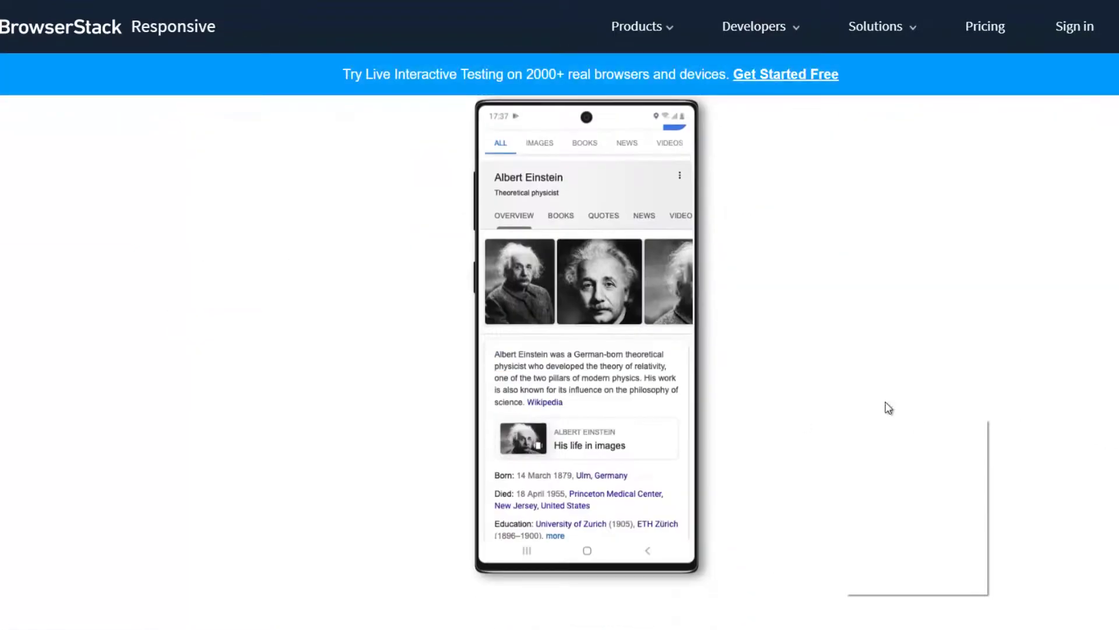
scroll(681, 378, "up", 3)
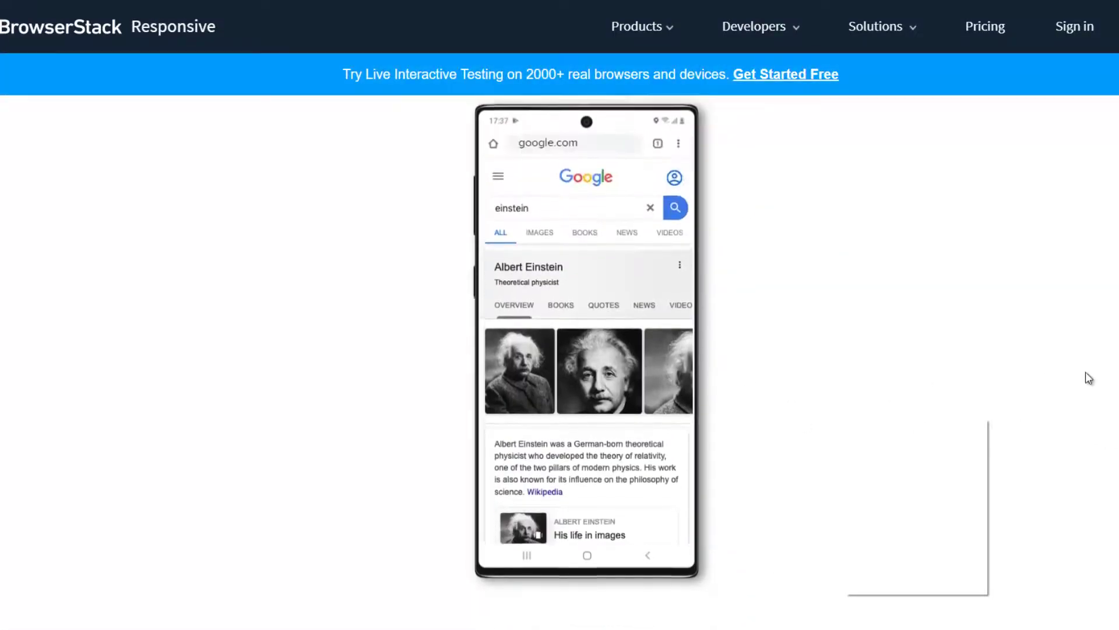
scroll(1086, 377, "up", 5)
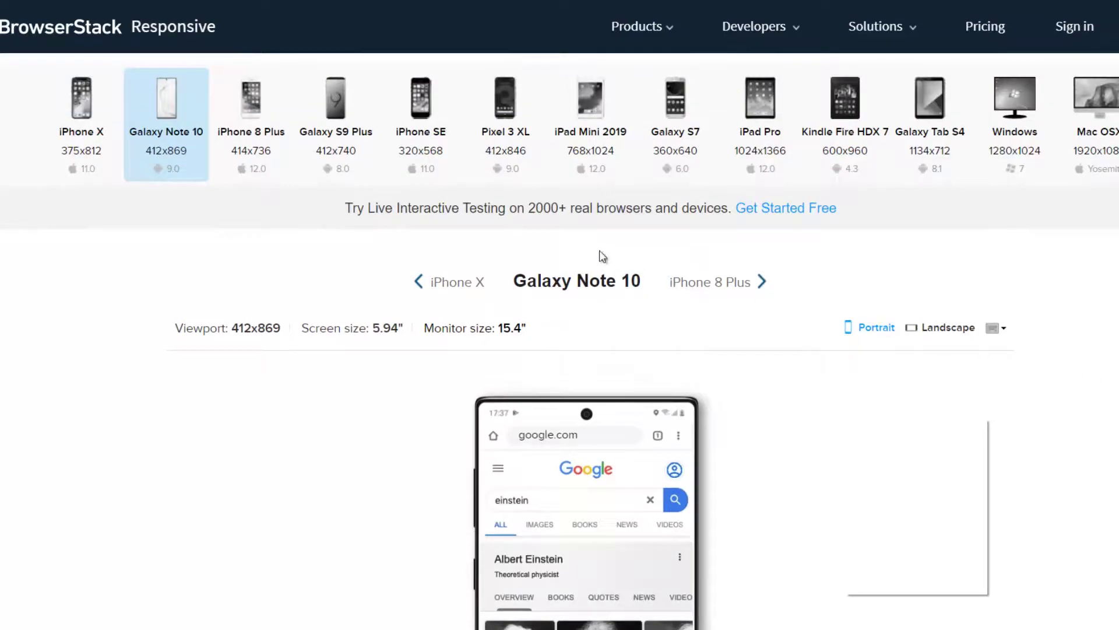
Switch the responsive preview to the Galaxy S9 Plus and examine the page on that device.
left_click(346, 142)
scroll(346, 141, "down", 5)
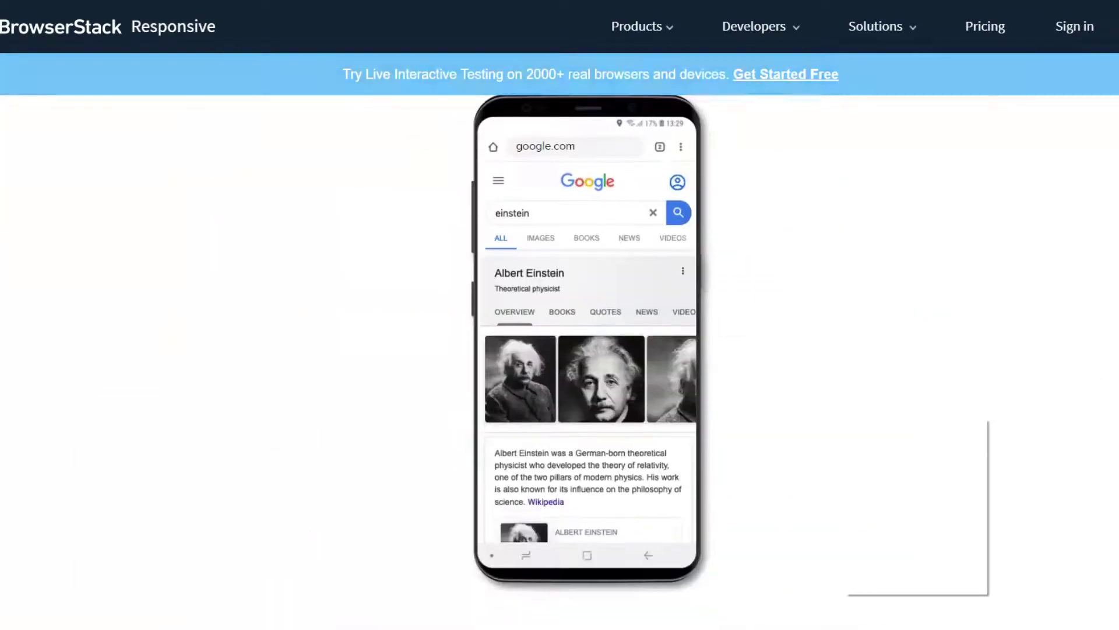
scroll(560, 341, "up", 5)
scroll(560, 341, "down", 5)
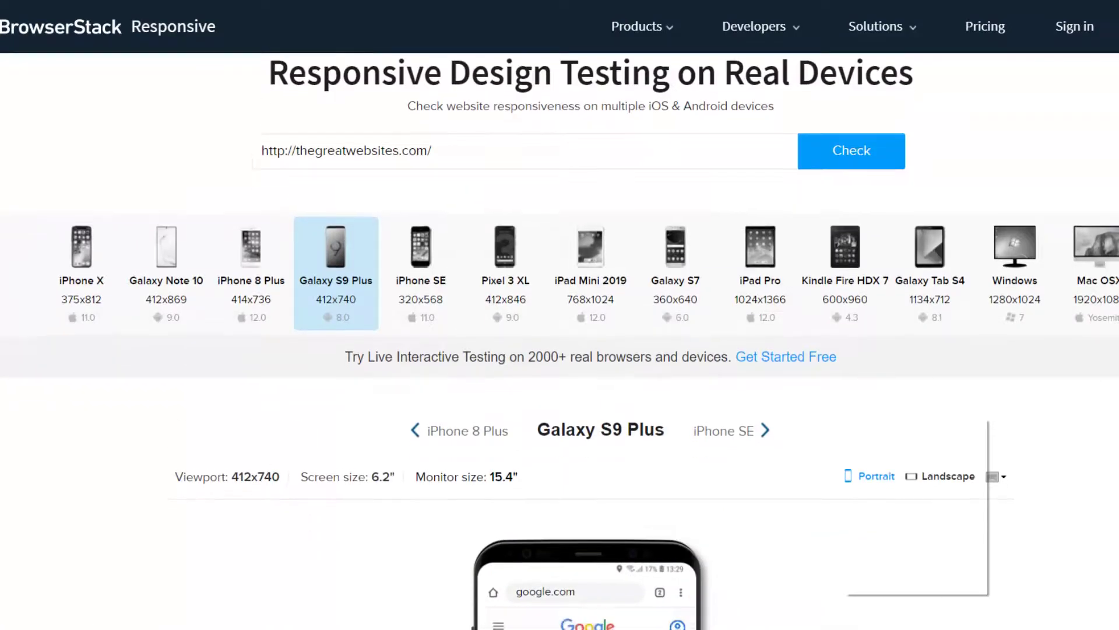
scroll(560, 341, "up", 5)
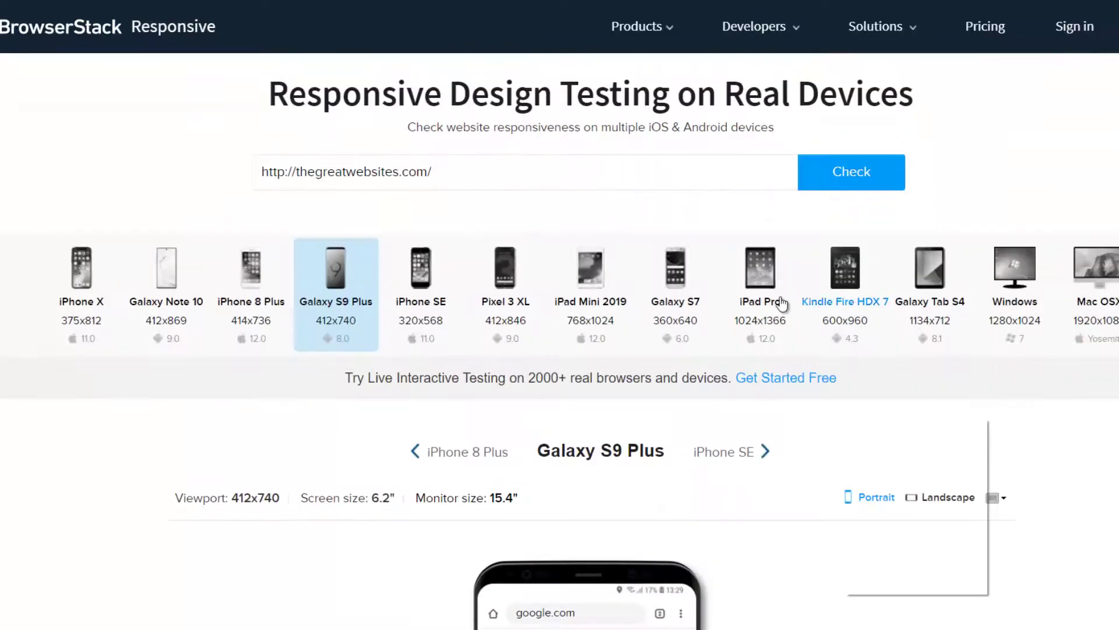
Switch the responsive preview to the iPad Pro and examine the whole page in portrait orientation.
left_click(760, 292)
scroll(1093, 432, "down", 5)
scroll(590, 362, "down", 5)
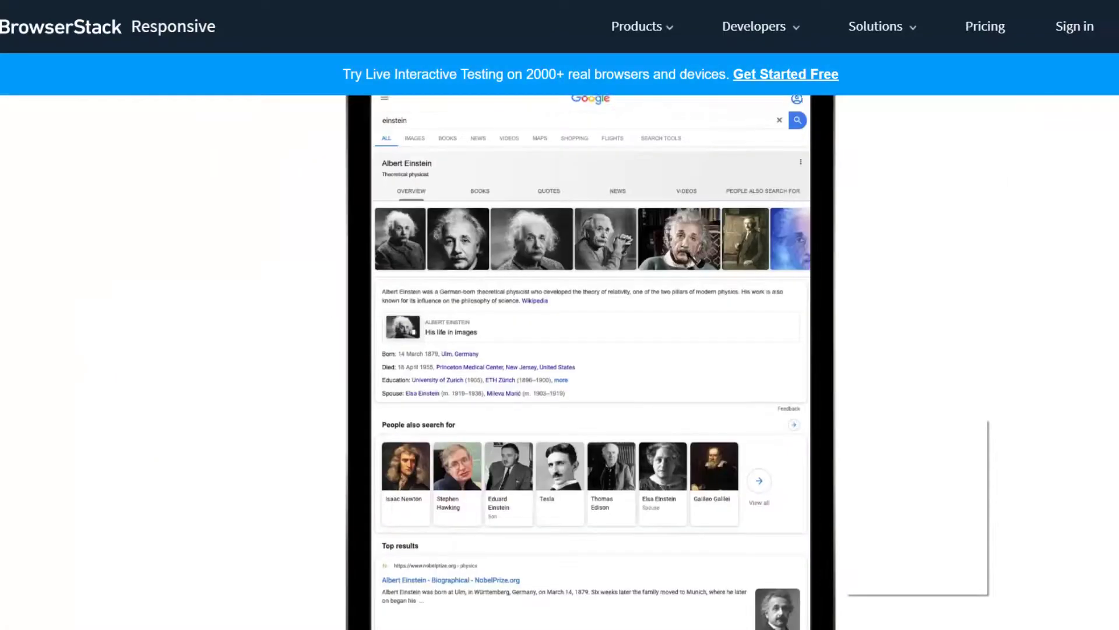
scroll(591, 361, "up", 10)
scroll(590, 362, "down", 6)
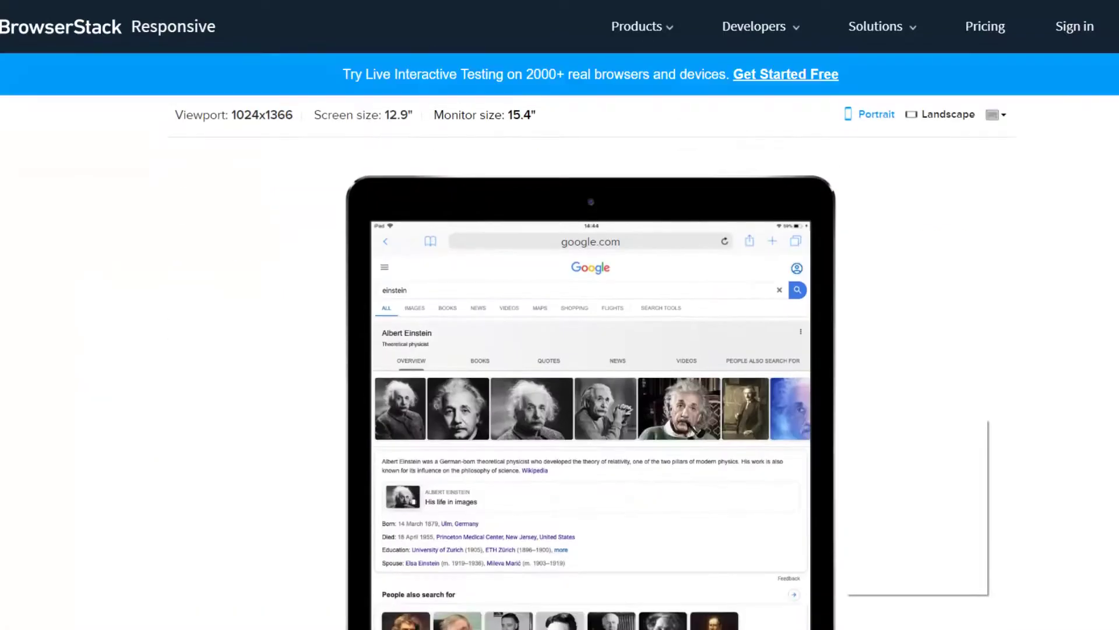
scroll(591, 361, "up", 3)
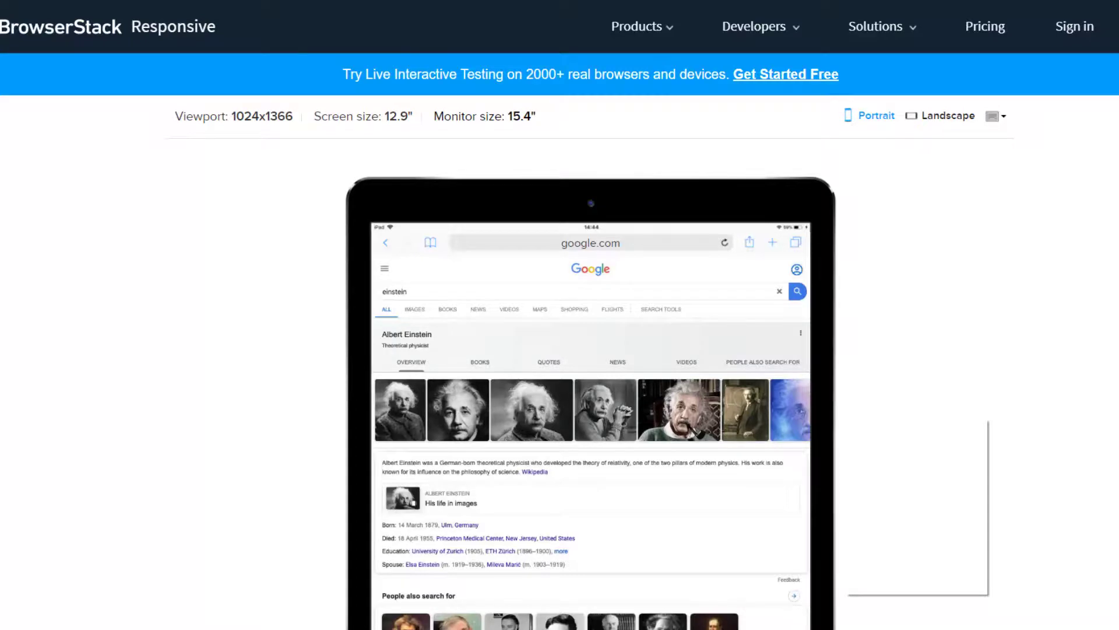
scroll(591, 362, "down", 3)
scroll(591, 361, "down", 4)
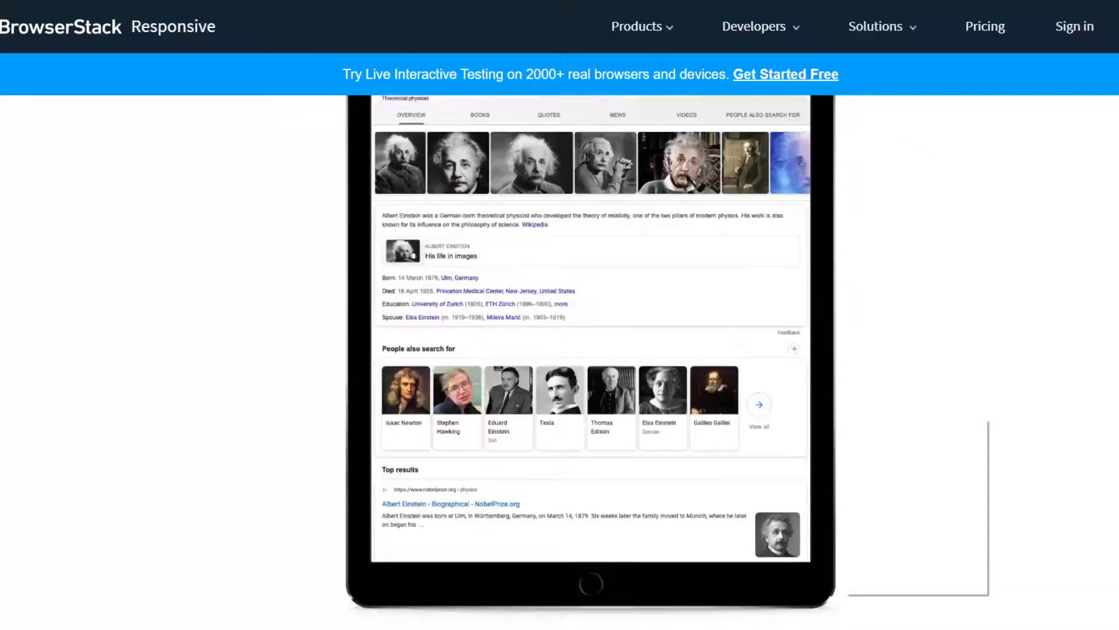
scroll(591, 362, "up", 7)
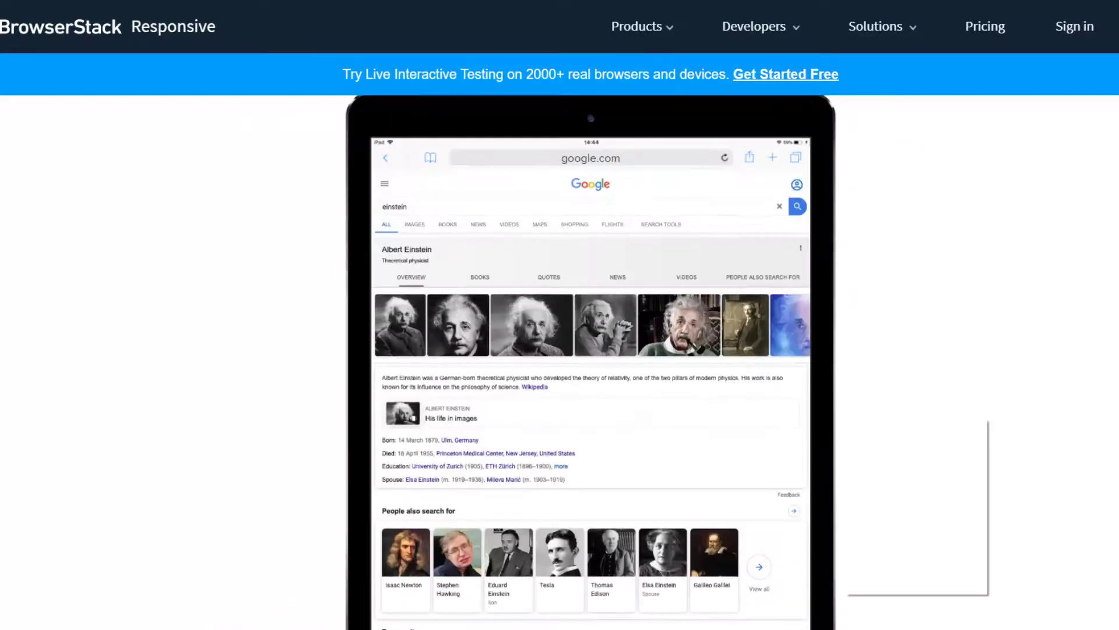
scroll(591, 361, "up", 4)
scroll(590, 361, "down", 4)
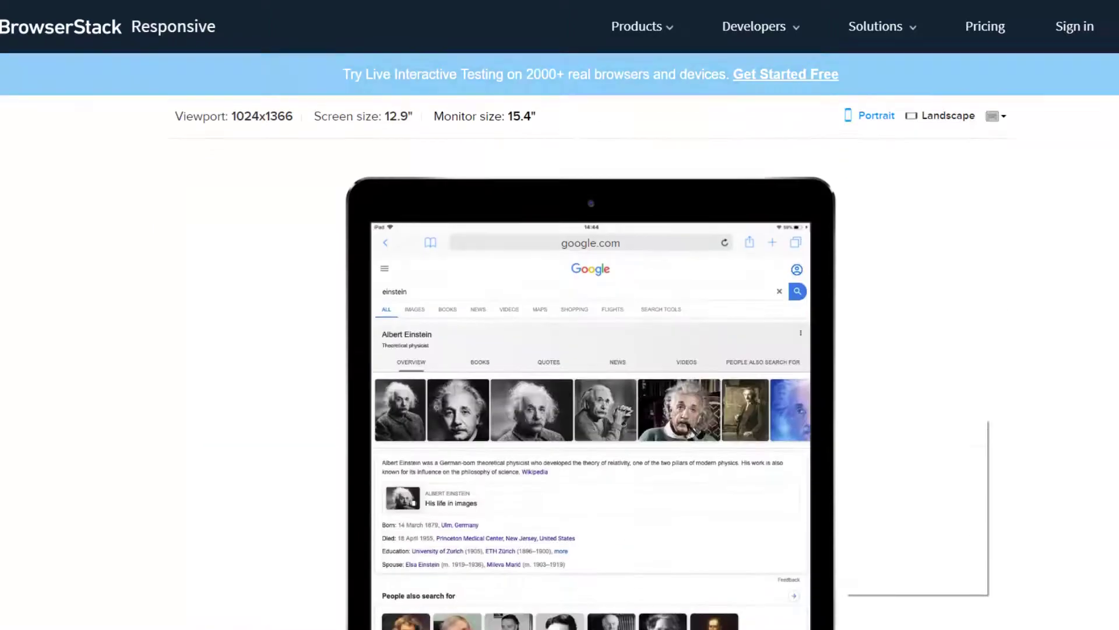
View the iPad Pro preview in landscape orientation and switch it back to portrait.
left_click(965, 125)
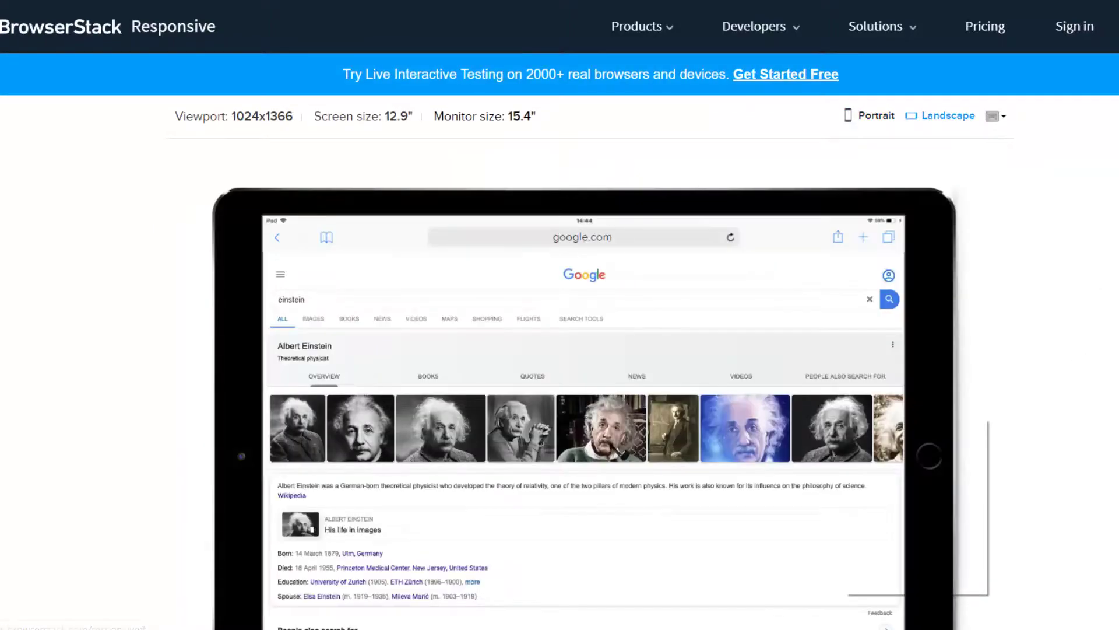
scroll(1051, 333, "down", 4)
scroll(857, 170, "up", 4)
left_click(869, 120)
Switch the responsive preview to the Kindle Fire HDX 7 and examine the whole page on that tablet.
scroll(1068, 298, "up", 6)
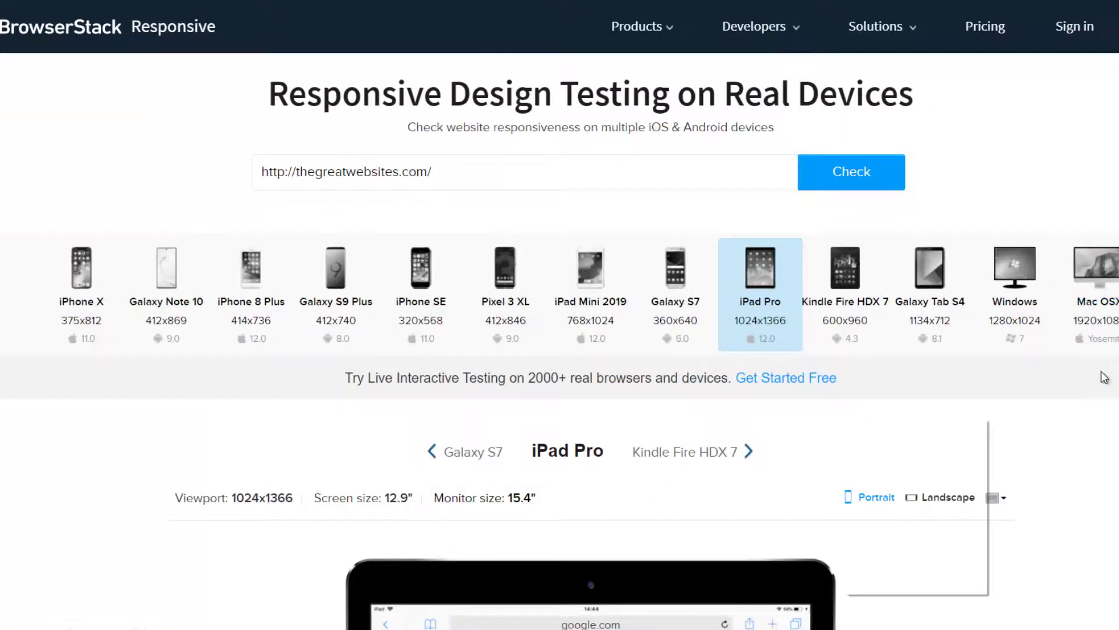
left_click(876, 302)
scroll(876, 303, "down", 9)
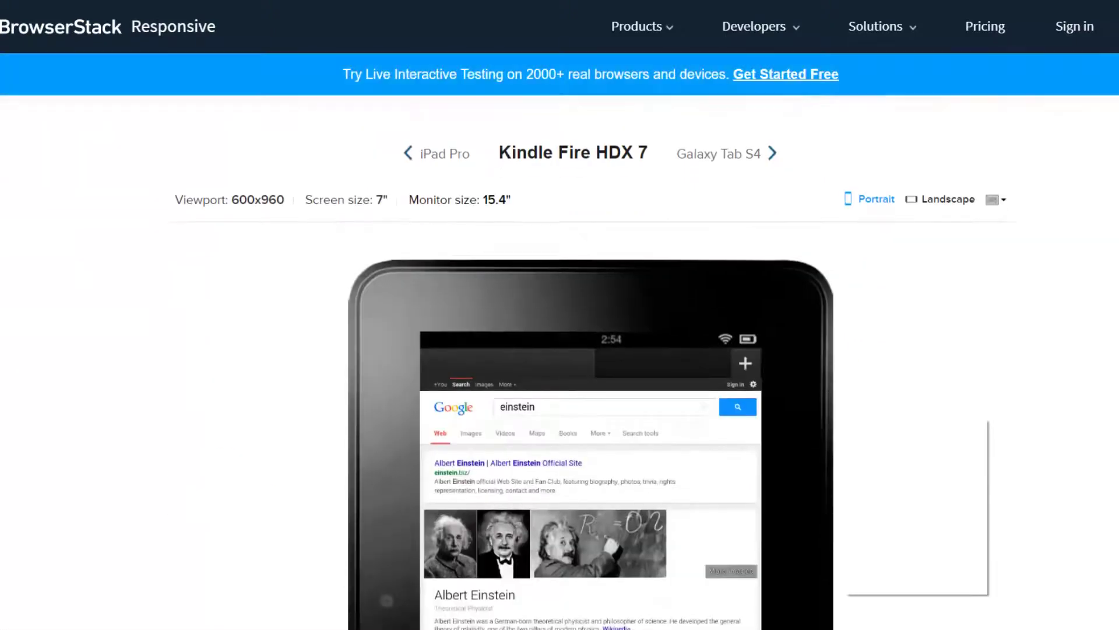
scroll(589, 362, "up", 6)
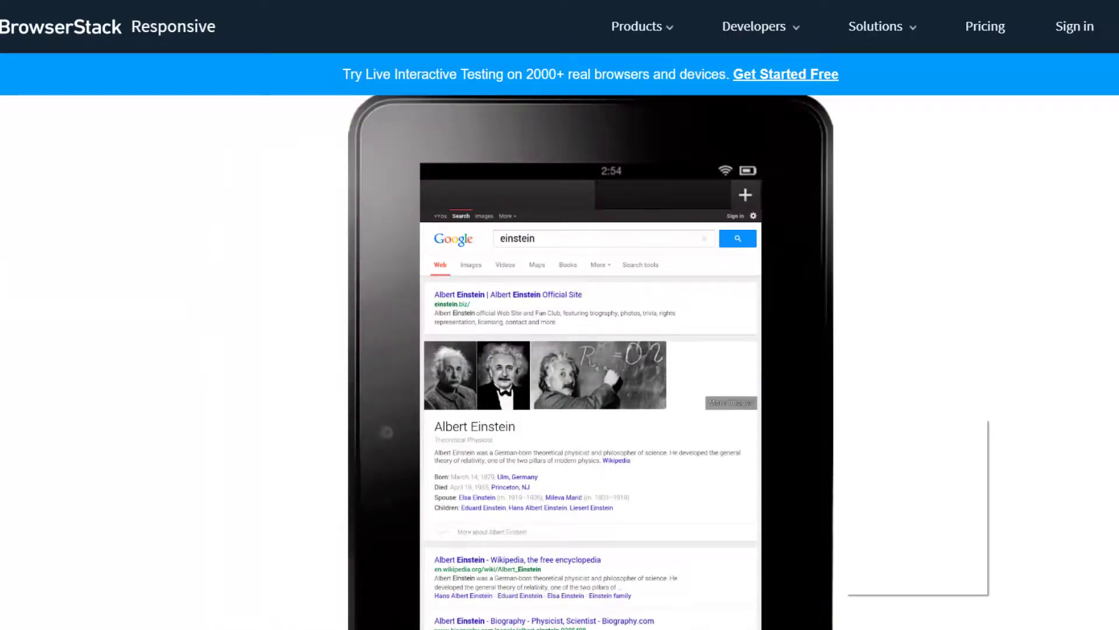
scroll(589, 362, "down", 2)
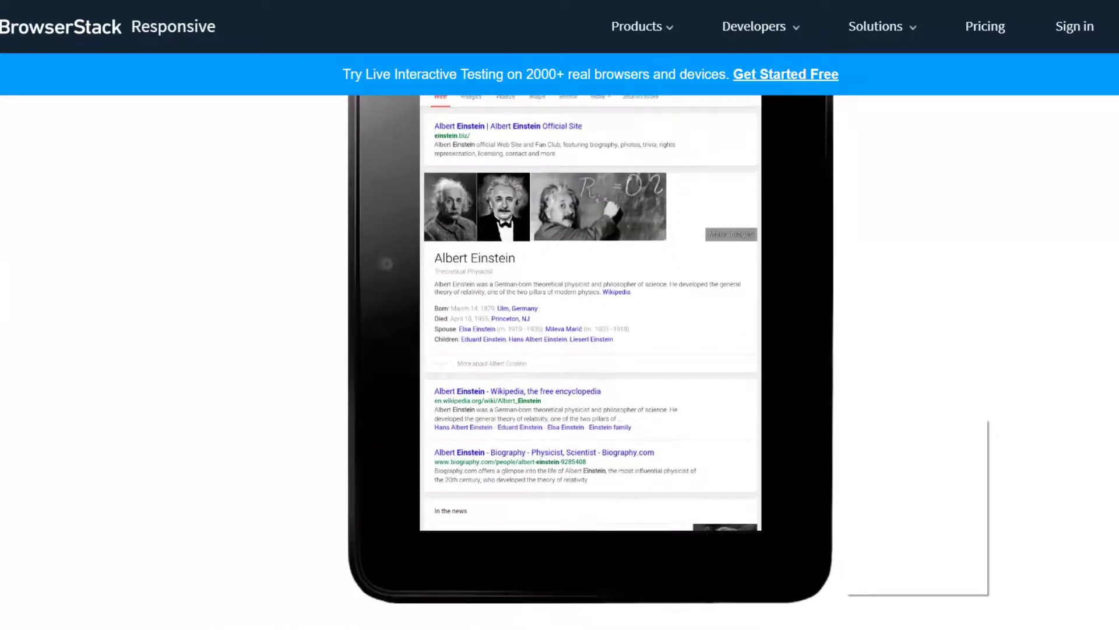
scroll(589, 361, "up", 4)
scroll(590, 361, "down", 3)
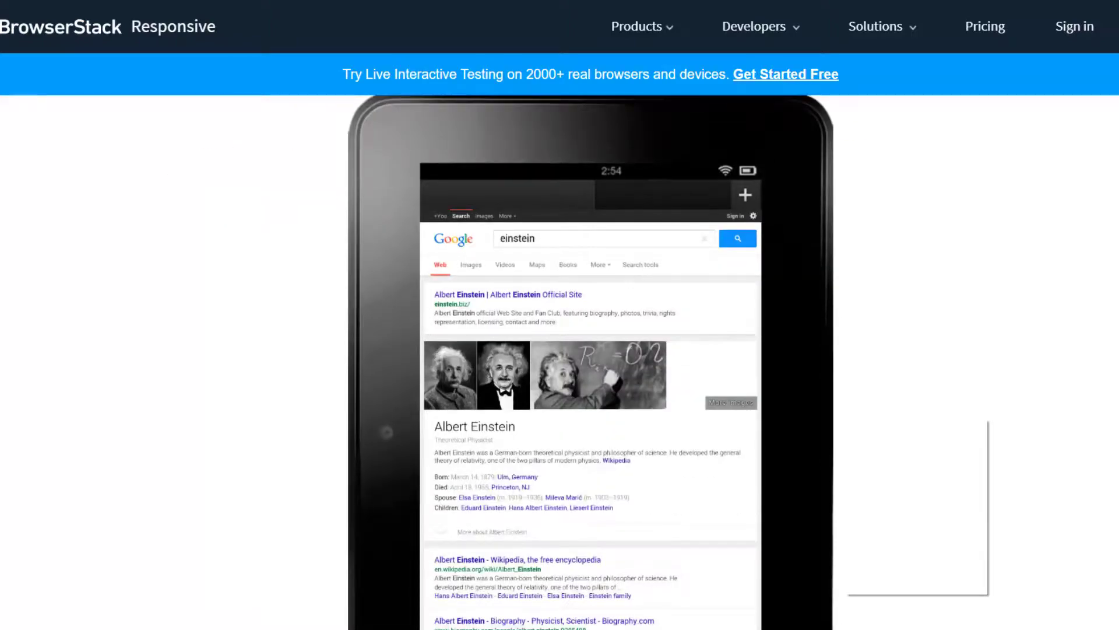
scroll(590, 361, "down", 2)
scroll(930, 330, "up", 8)
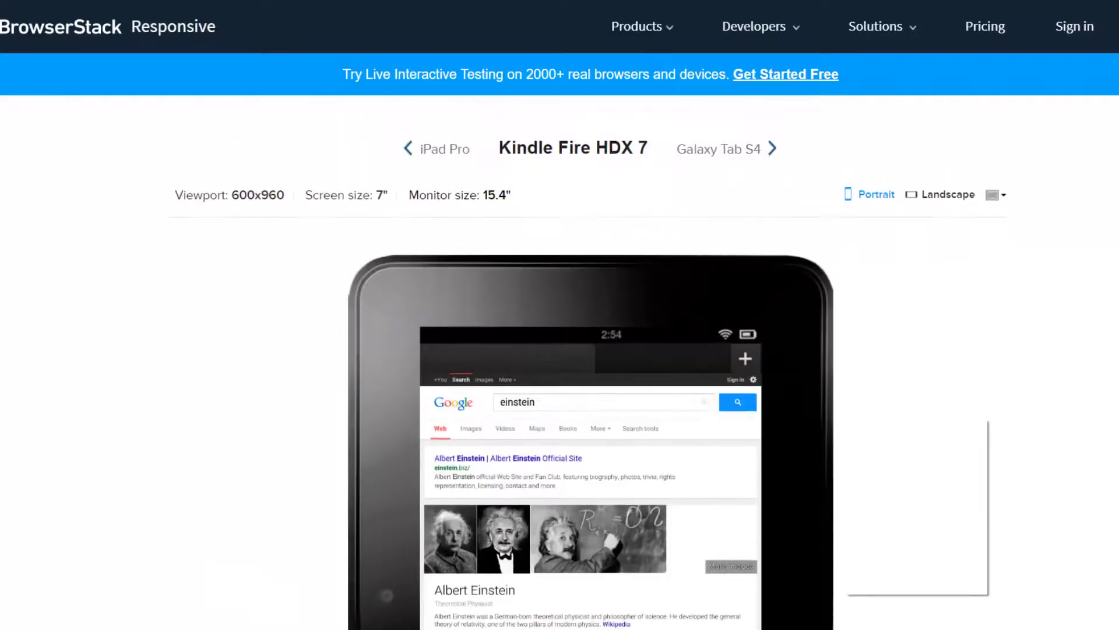
Switch the responsive preview to the Galaxy Tab S4, followed by Windows, and examine the page at the Windows size.
left_click(906, 327)
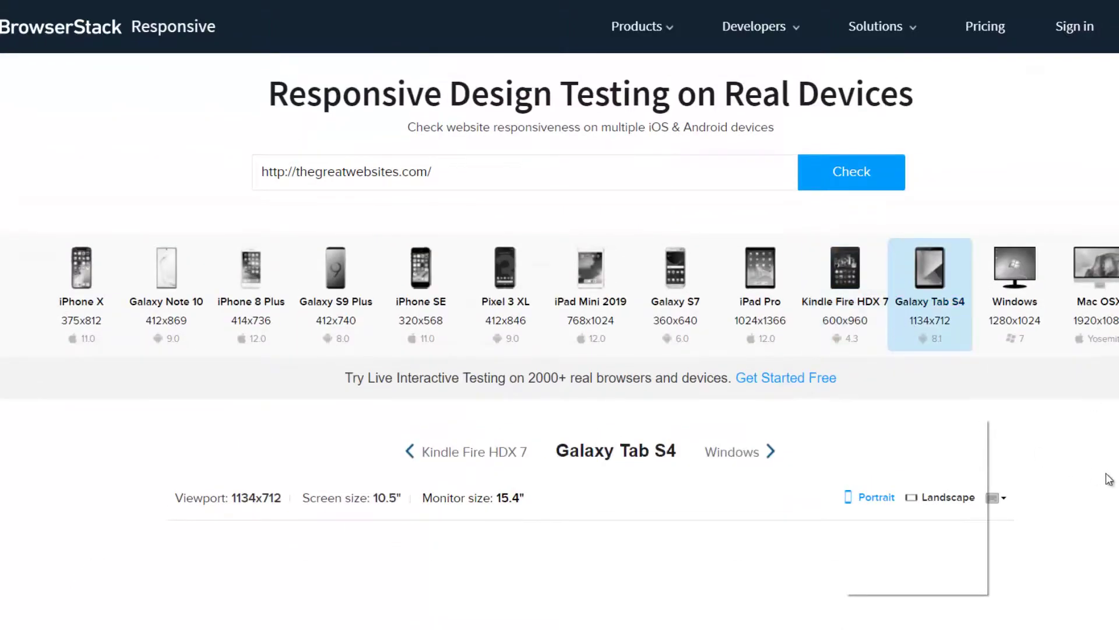
scroll(933, 262, "down", 2)
left_click(1014, 221)
scroll(1050, 396, "down", 10)
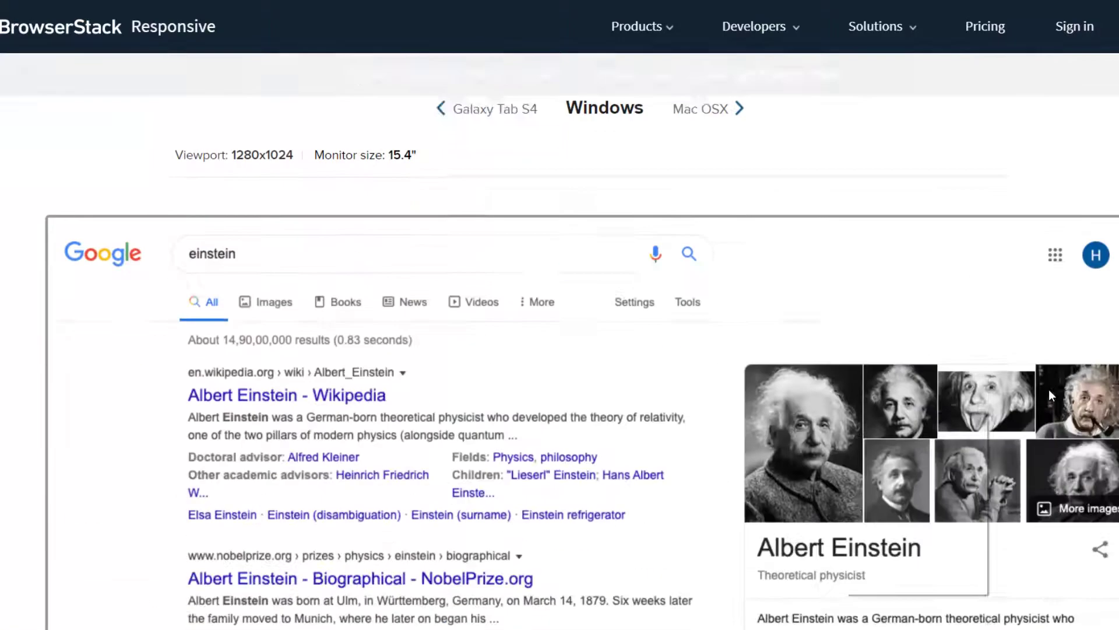
scroll(1049, 373, "down", 6)
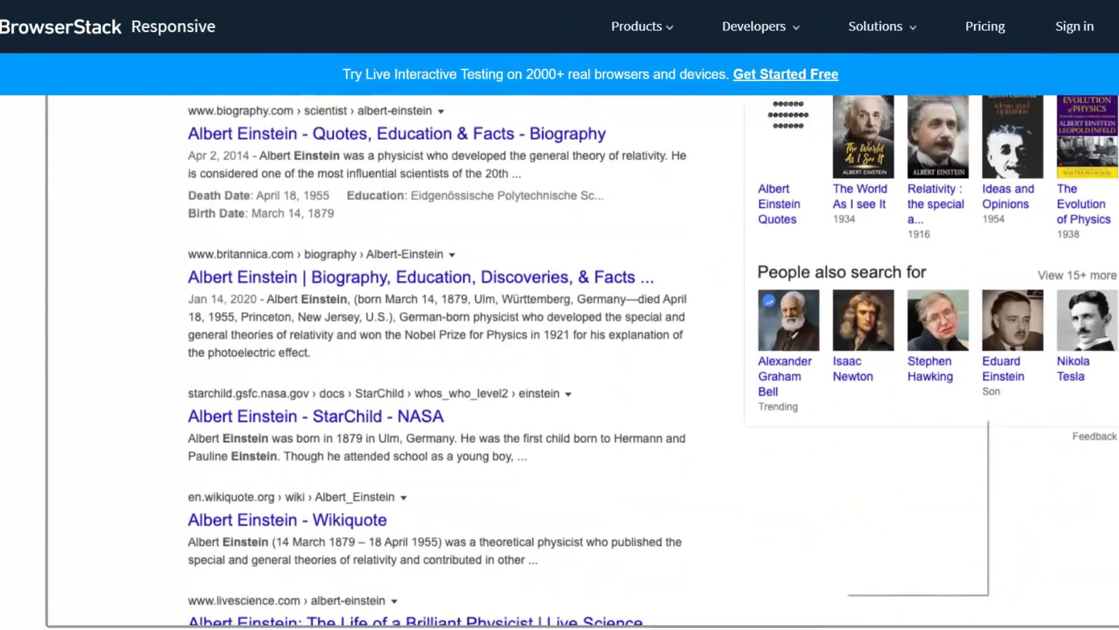
Switch the responsive preview to Mac OSX and examine the whole page at that desktop size.
scroll(1050, 373, "up", 11)
left_click(1112, 284)
scroll(560, 350, "down", 15)
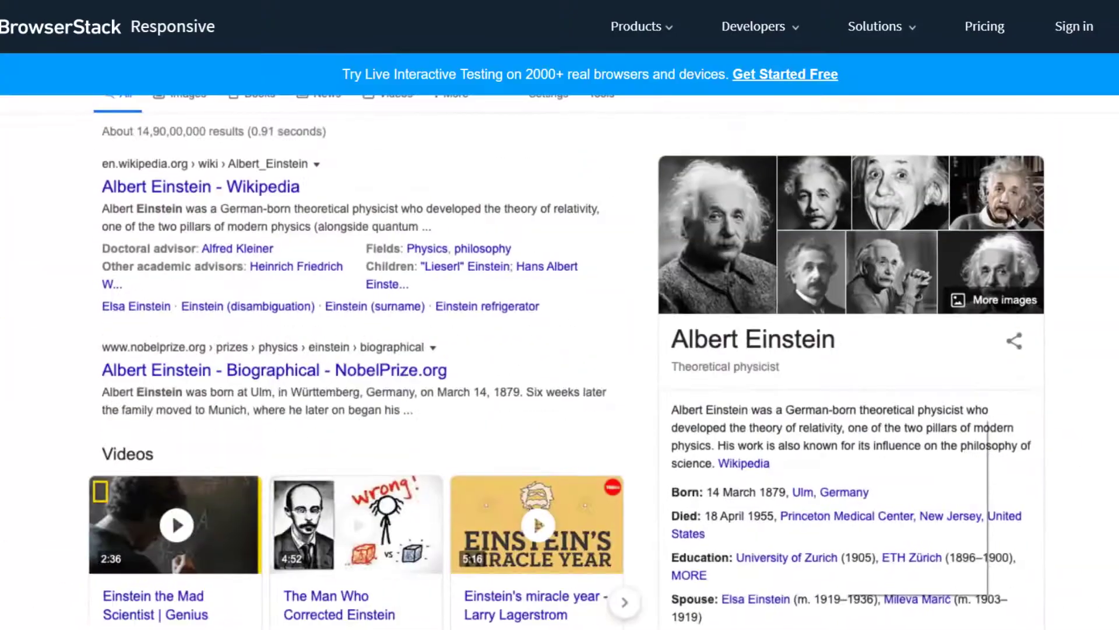
scroll(560, 361, "down", 5)
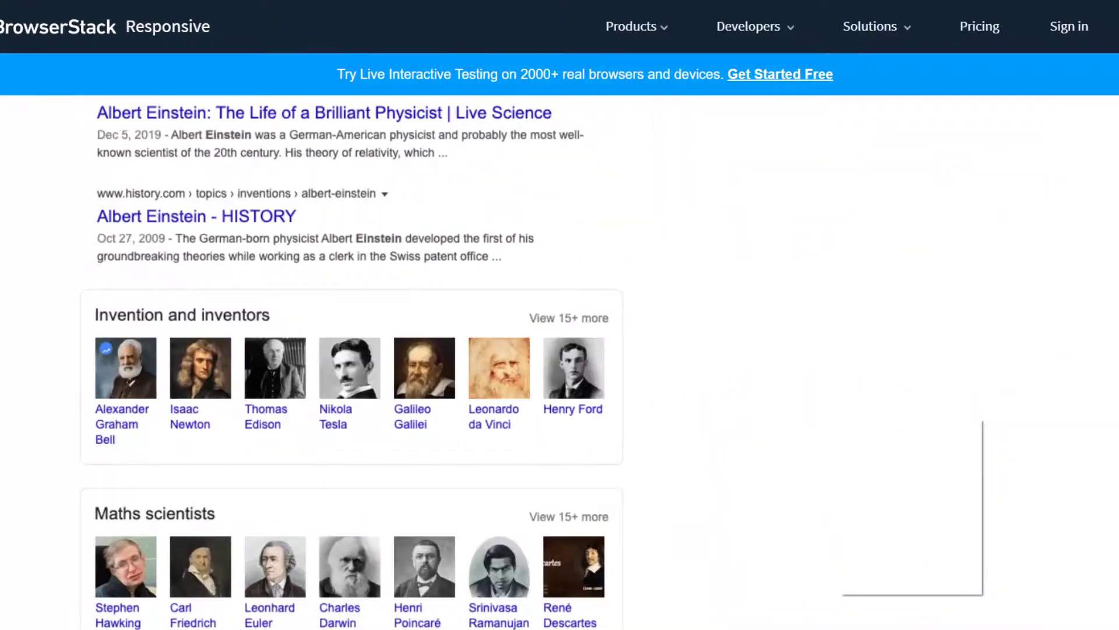
scroll(559, 361, "up", 15)
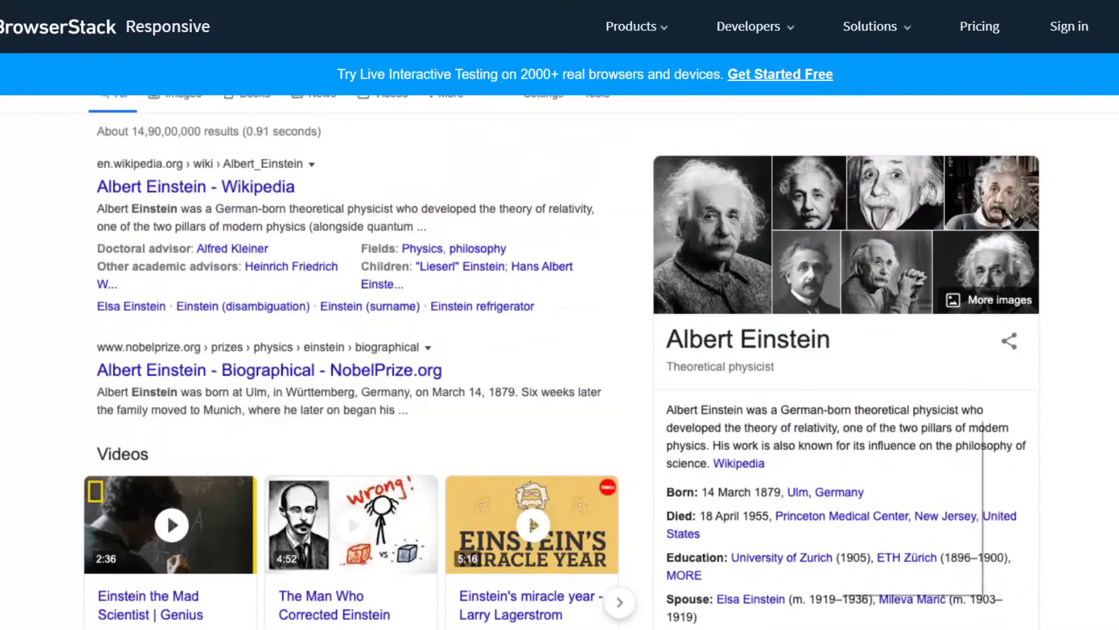
Switch the responsive preview to the Pixel 3 XL and examine the page on that phone in portrait orientation.
scroll(1062, 451, "up", 8)
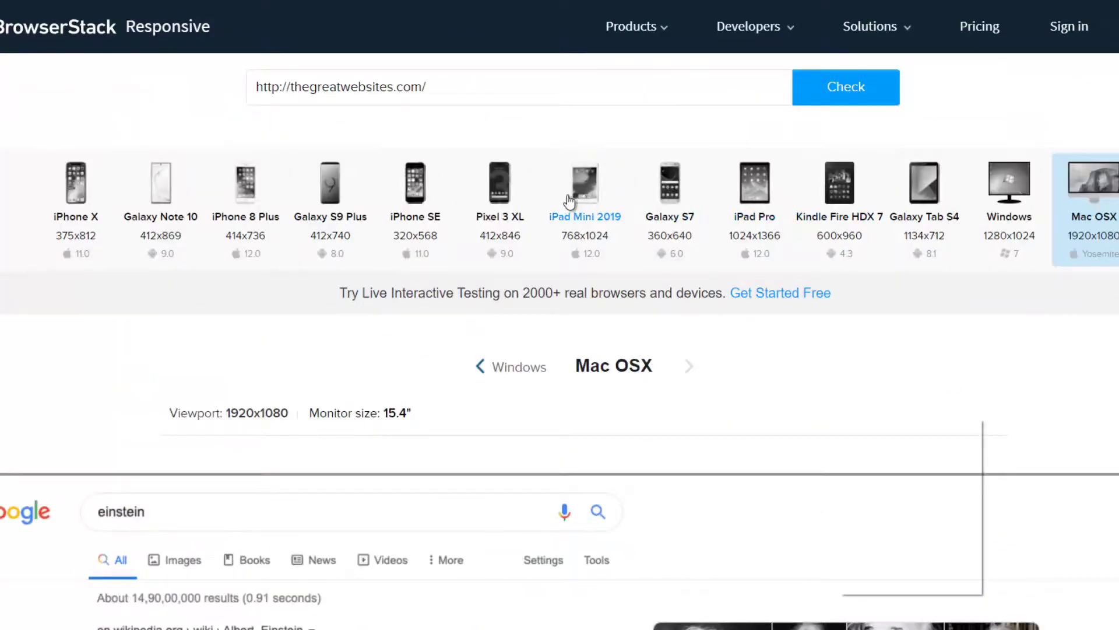
left_click(500, 199)
scroll(887, 370, "down", 7)
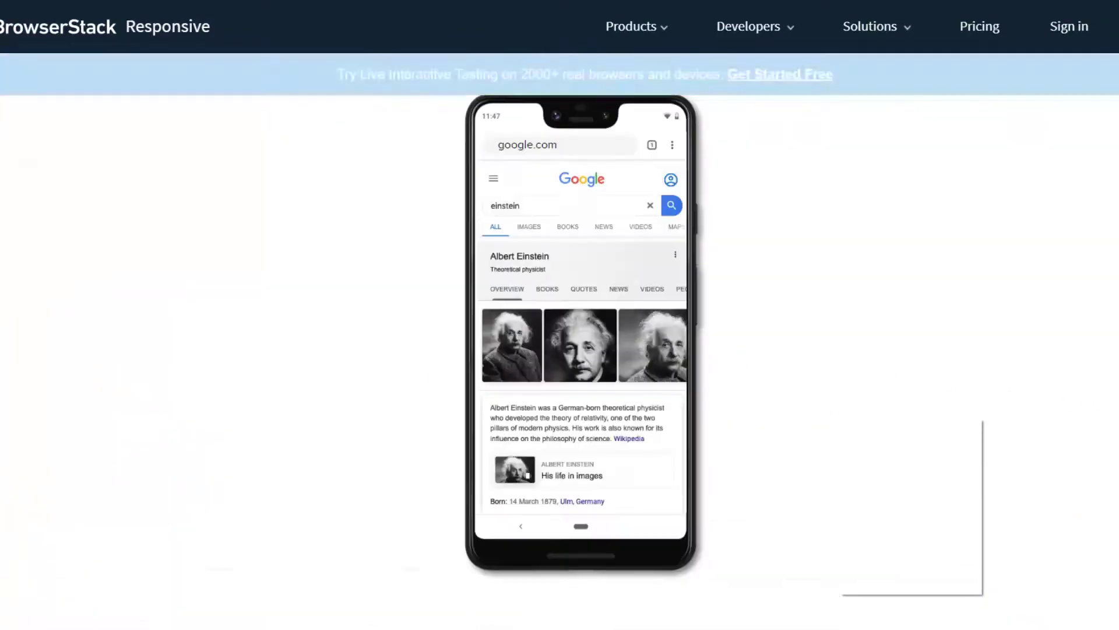
scroll(560, 361, "up", 7)
scroll(560, 361, "down", 4)
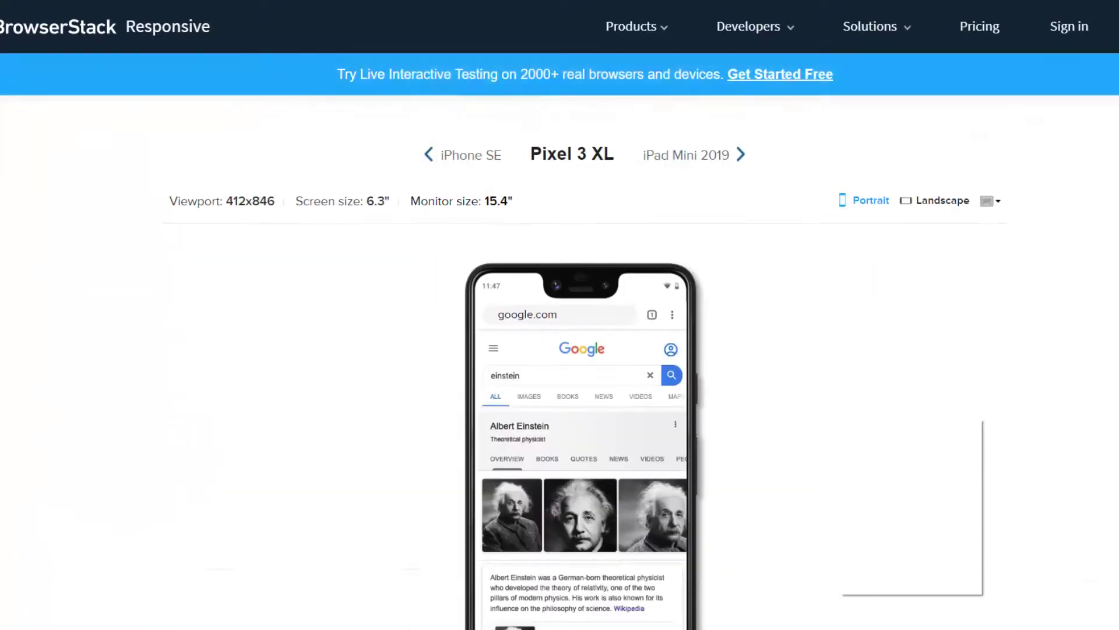
scroll(560, 362, "down", 3)
scroll(560, 362, "up", 1)
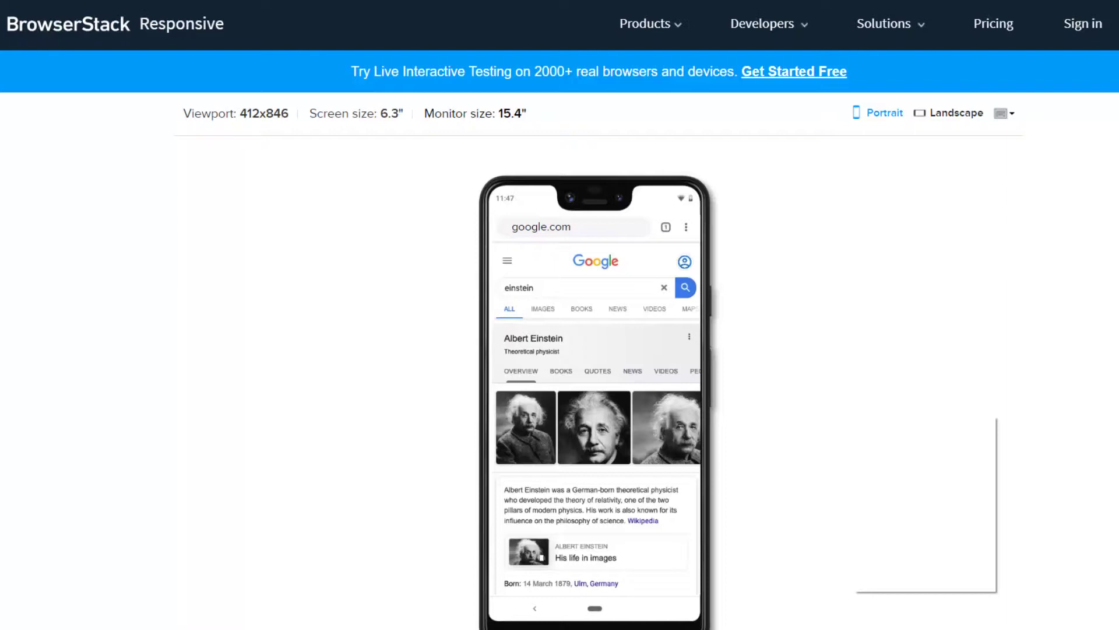
scroll(595, 350, "down", 2)
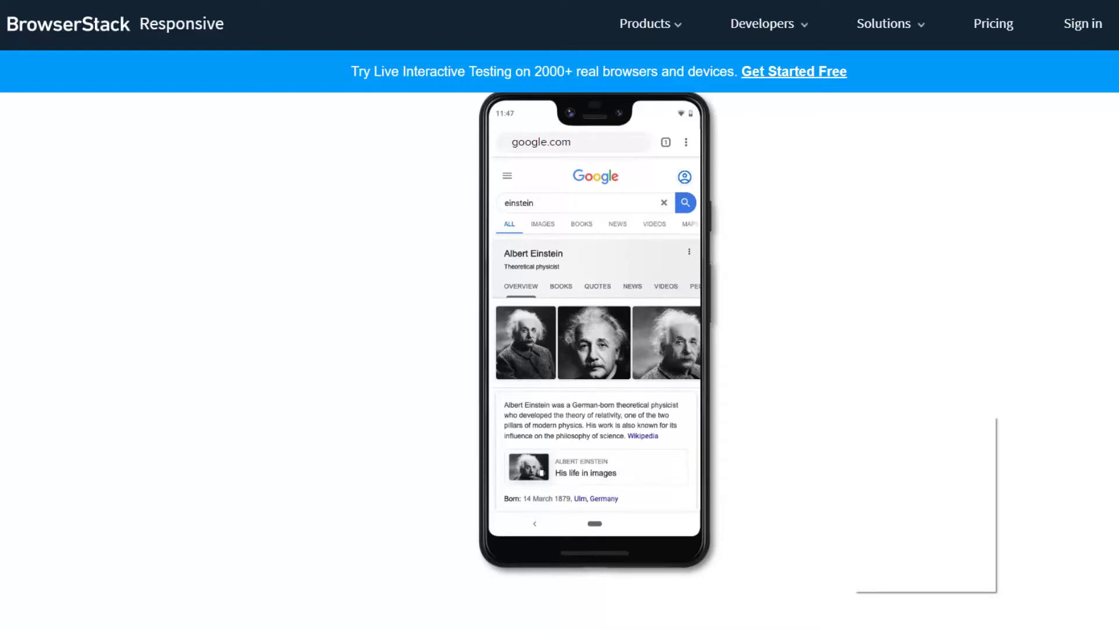
scroll(594, 350, "up", 2)
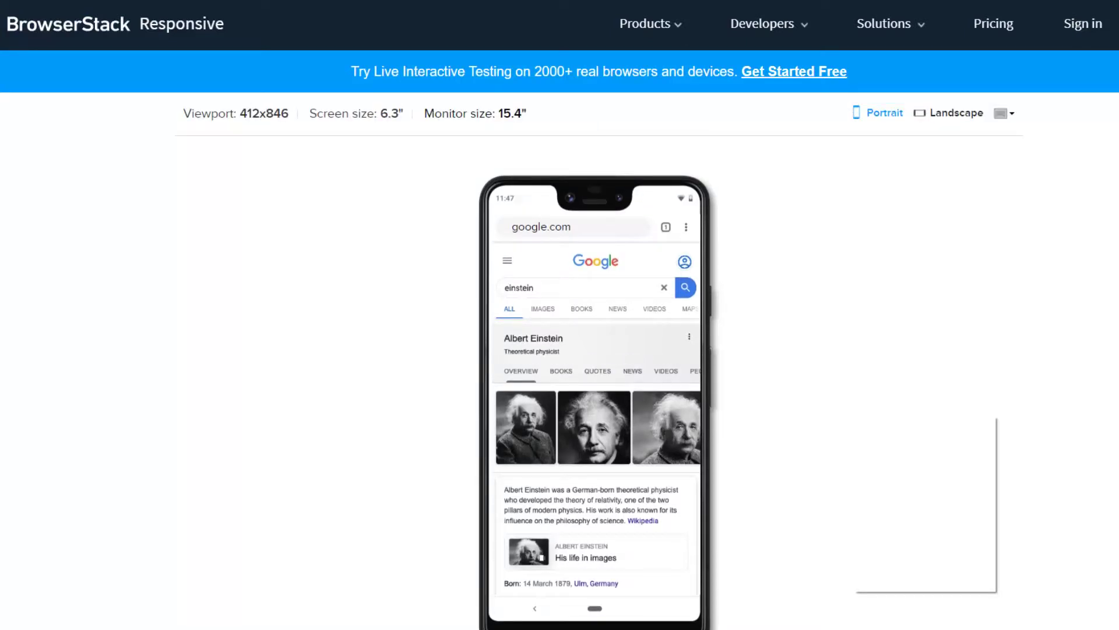
scroll(595, 349, "down", 1)
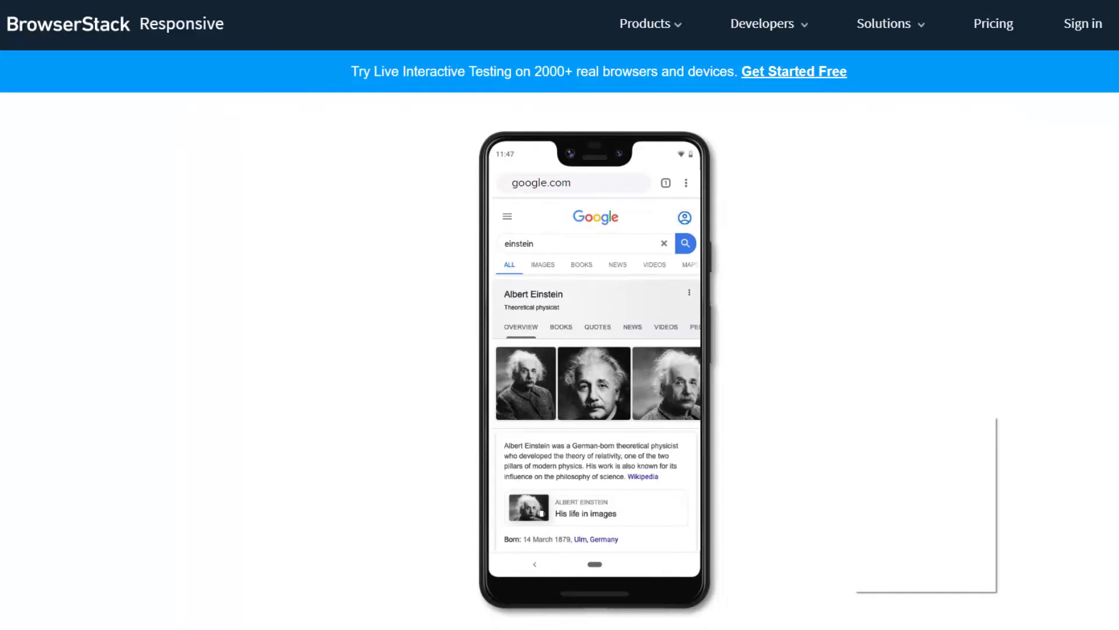